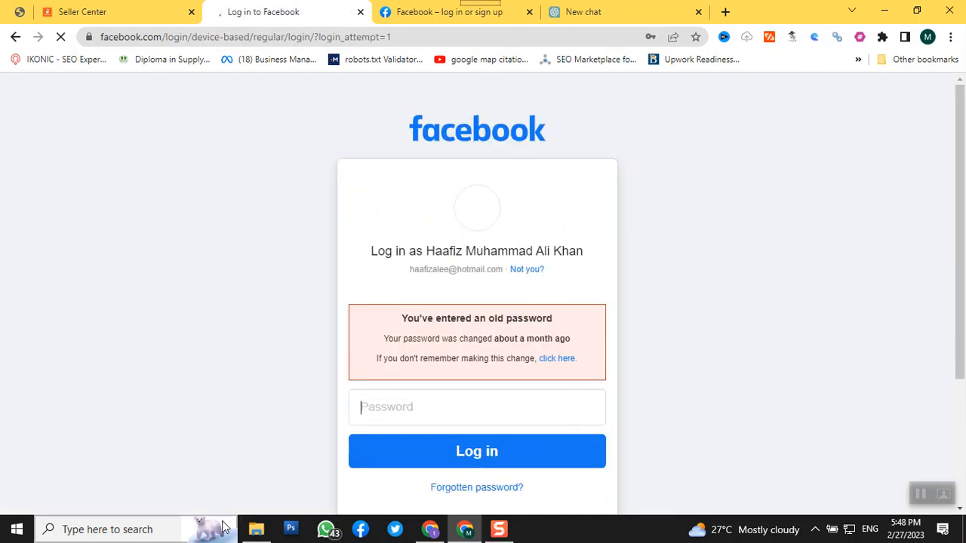
Switch to File Explorer and open the text file new-data-pswds090123 from the security folder inside najeebandsons
{"action": "left_click", "coordinate": [255, 529]}
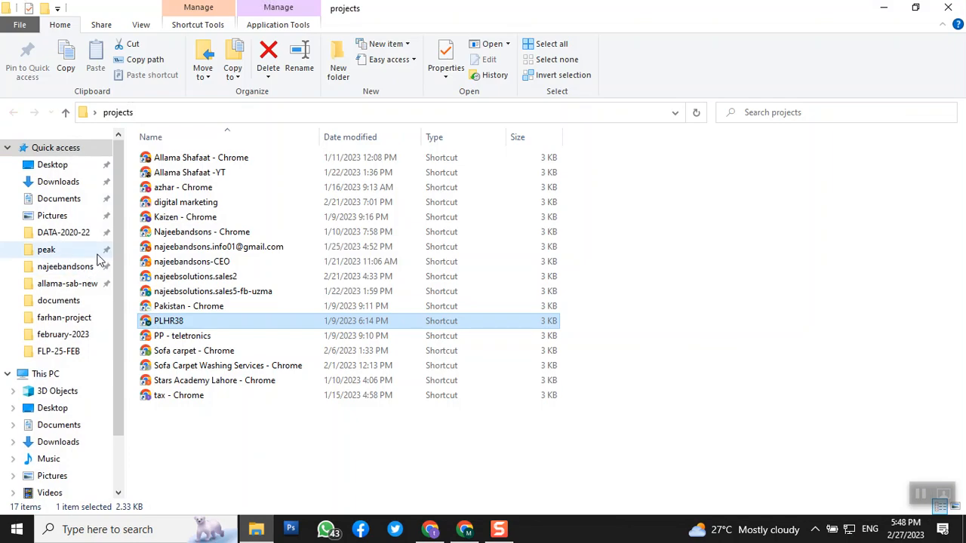
{"action": "left_click", "coordinate": [68, 268]}
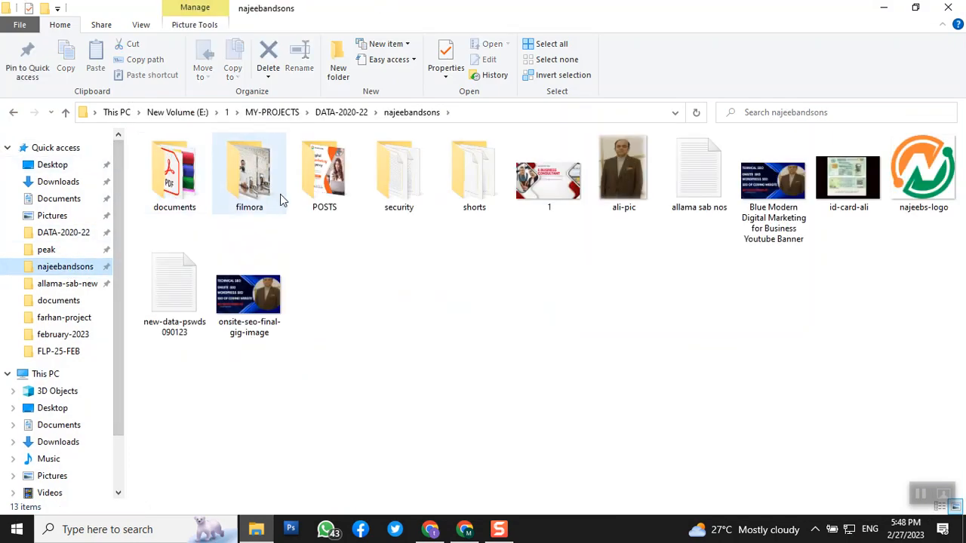
{"action": "double_click", "coordinate": [420, 209]}
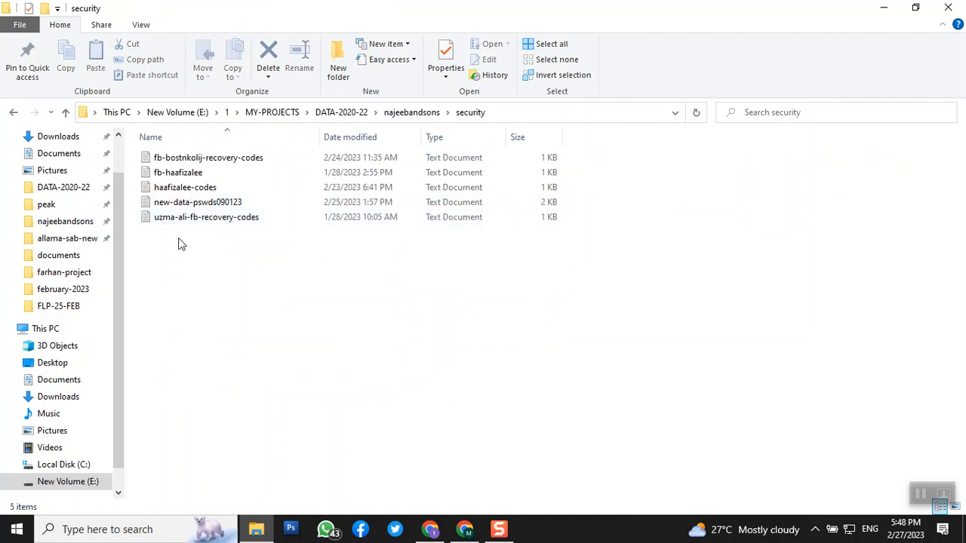
{"action": "double_click", "coordinate": [192, 204]}
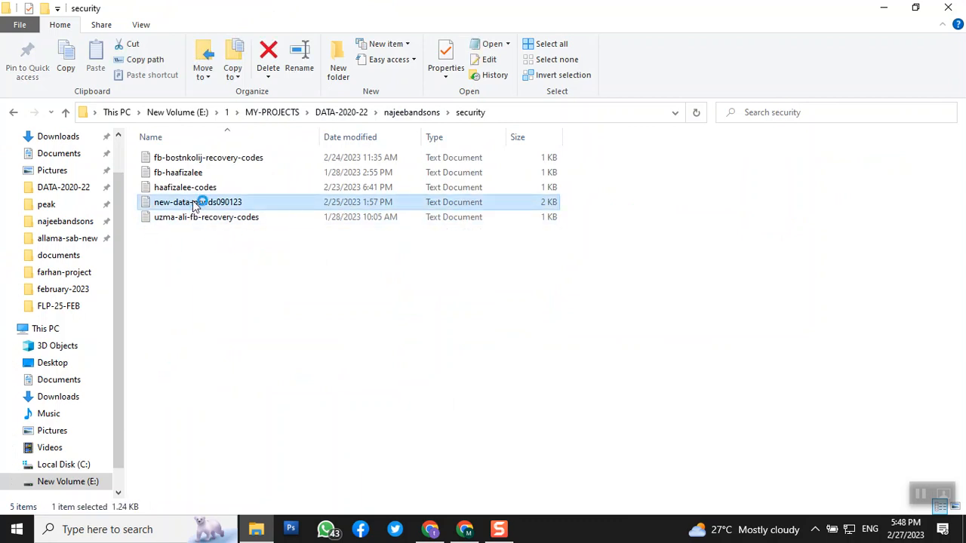
{"action": "left_click", "coordinate": [701, 115]}
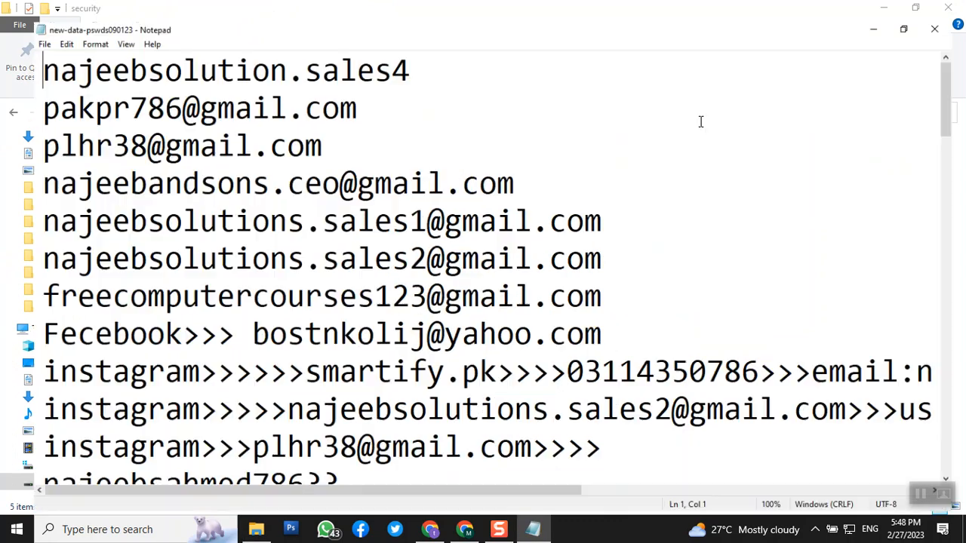
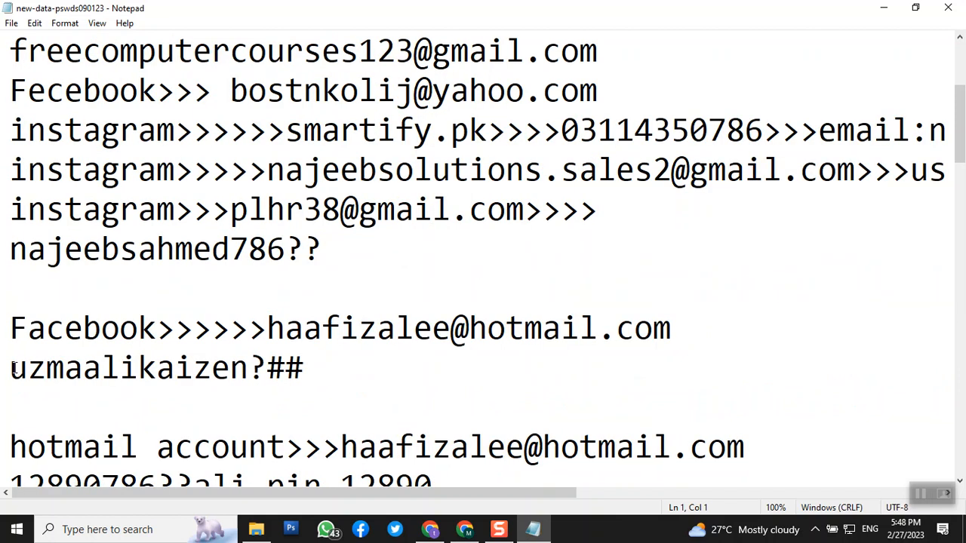
Select the whole account password line directly beneath the Facebook entry with the Hotmail address in the text file
{"action": "left_click_drag", "start_coordinate": [14, 368], "coordinate": [354, 362]}
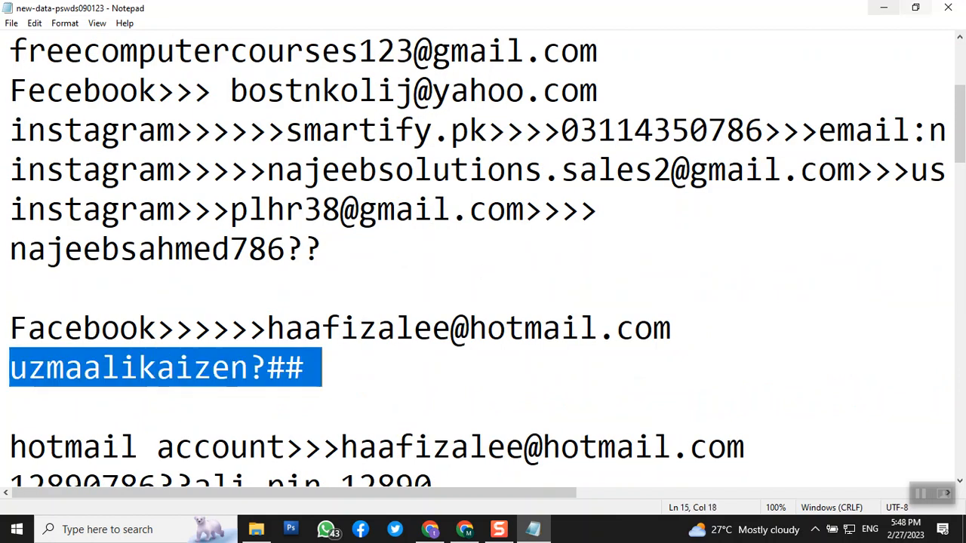
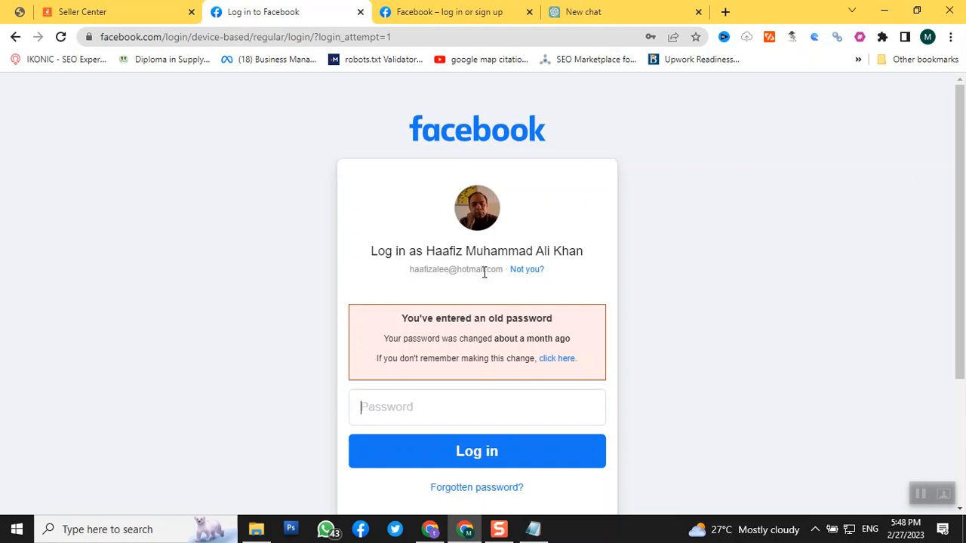
Log in to Facebook by entering the copied account password on the login page, repeating the entry if it is rejected
{"action": "key", "text": "ctrl+v"}
{"action": "left_click", "coordinate": [453, 459]}
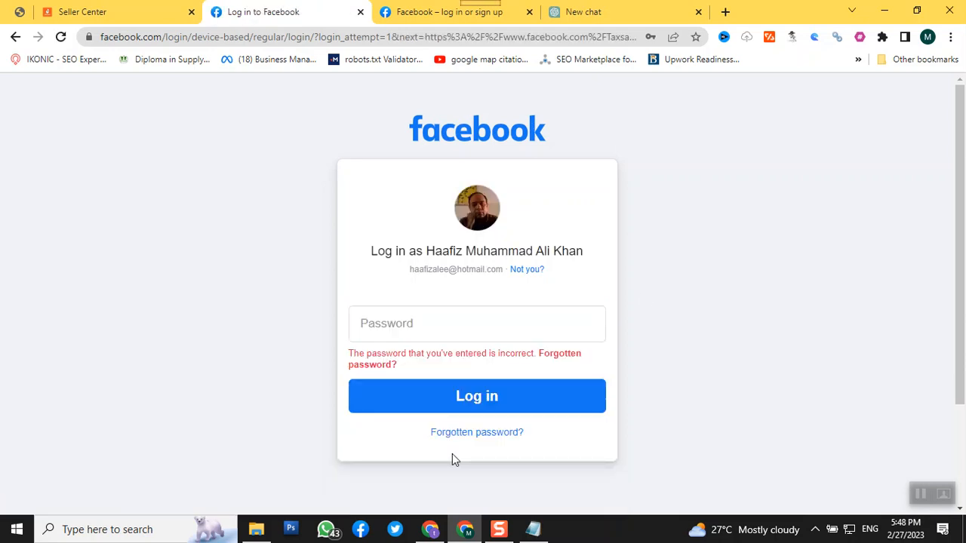
{"action": "left_click", "coordinate": [455, 326]}
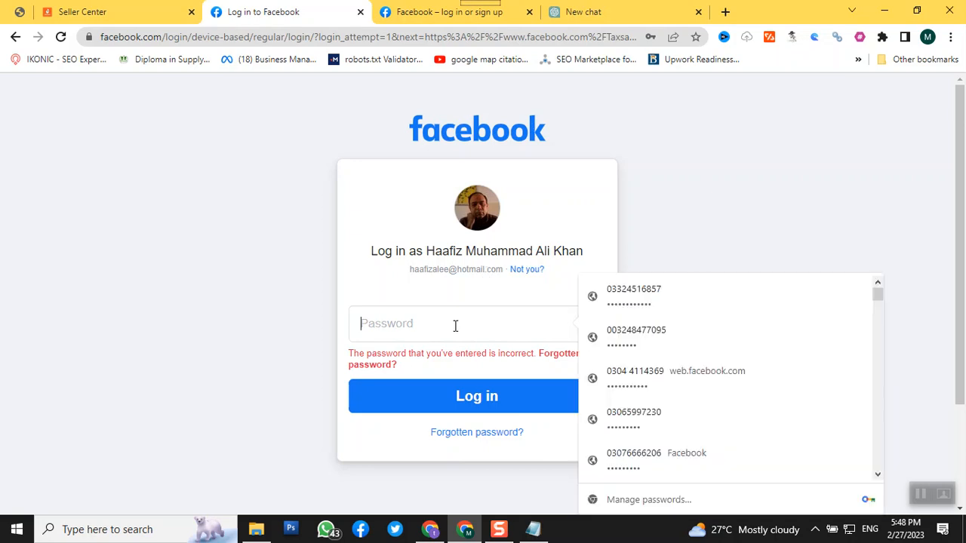
{"action": "key", "text": "ctrl+v"}
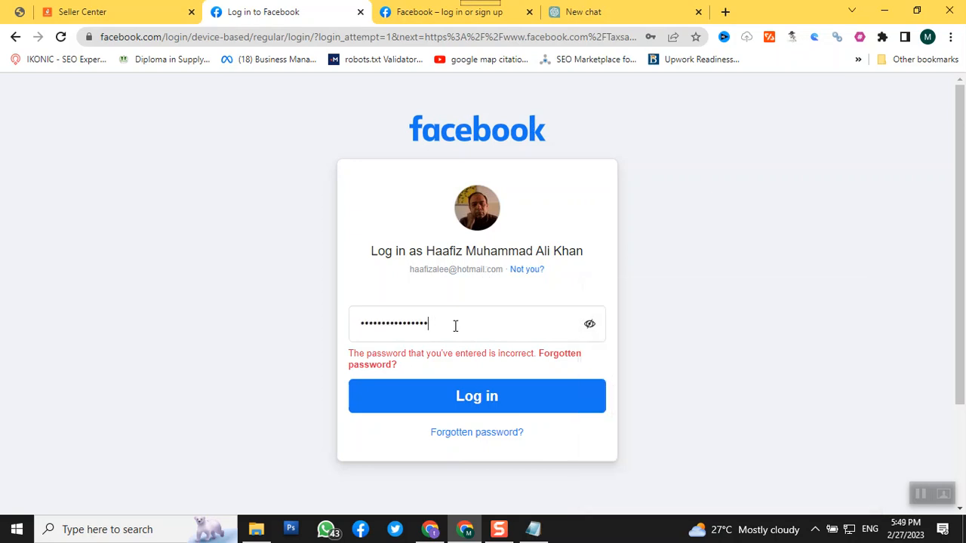
{"action": "left_click", "coordinate": [589, 326]}
{"action": "left_click", "coordinate": [588, 329]}
{"action": "left_click", "coordinate": [476, 404]}
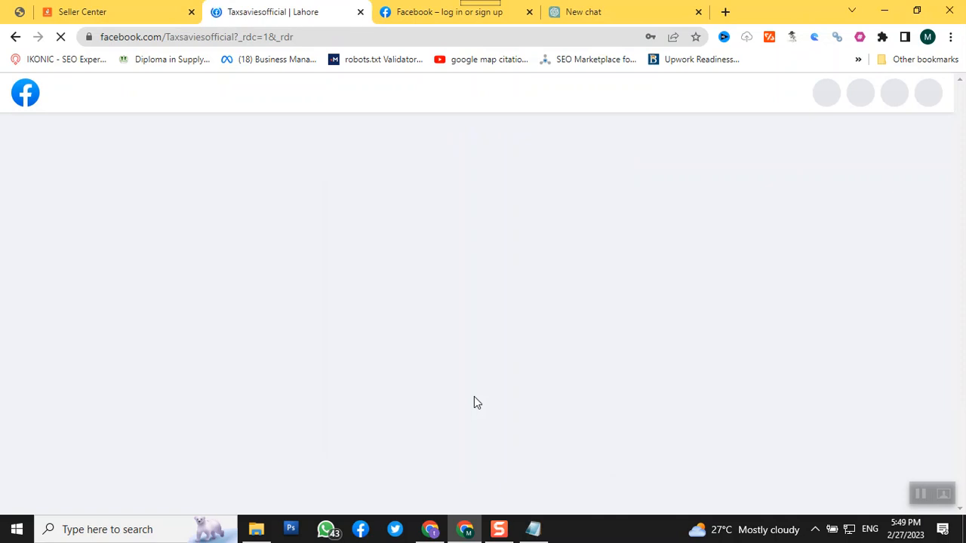
{"action": "scroll", "coordinate": [709, 363], "scroll_direction": "down", "scroll_amount": 3}
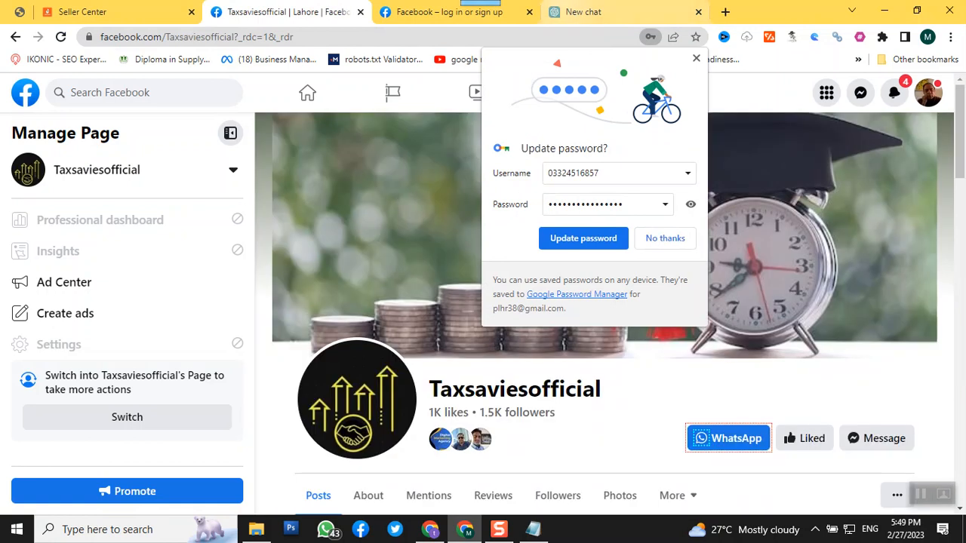
{"action": "left_click", "coordinate": [578, 13]}
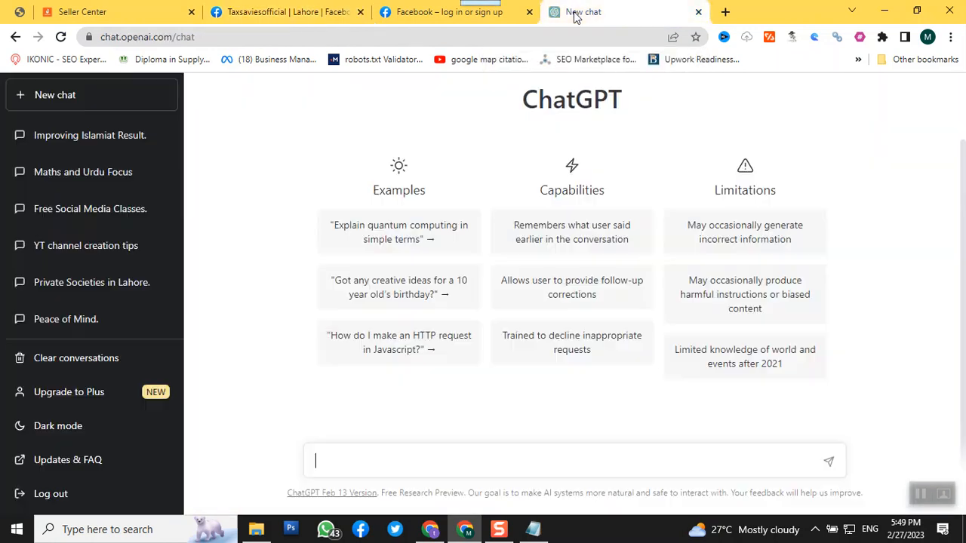
{"action": "left_click", "coordinate": [408, 11]}
{"action": "left_click", "coordinate": [287, 12]}
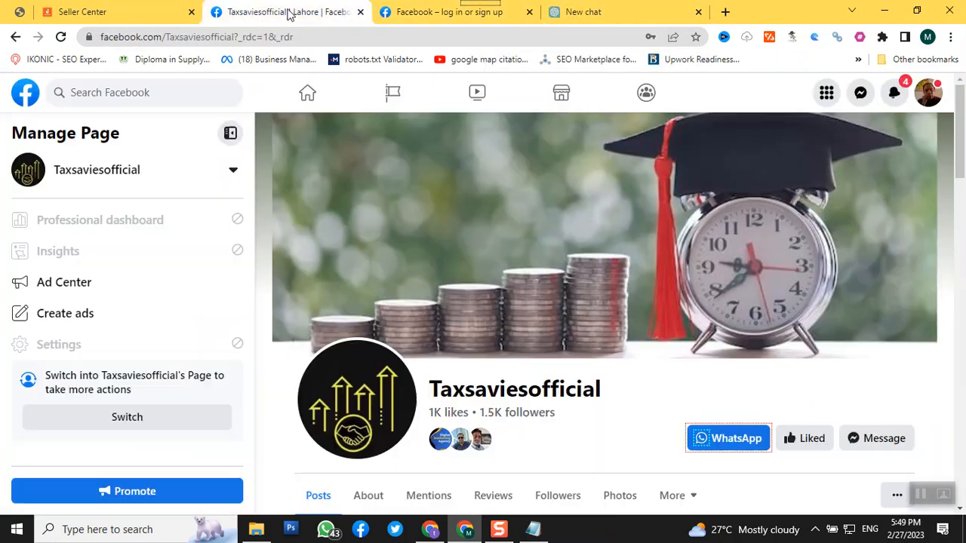
{"action": "left_click", "coordinate": [402, 15]}
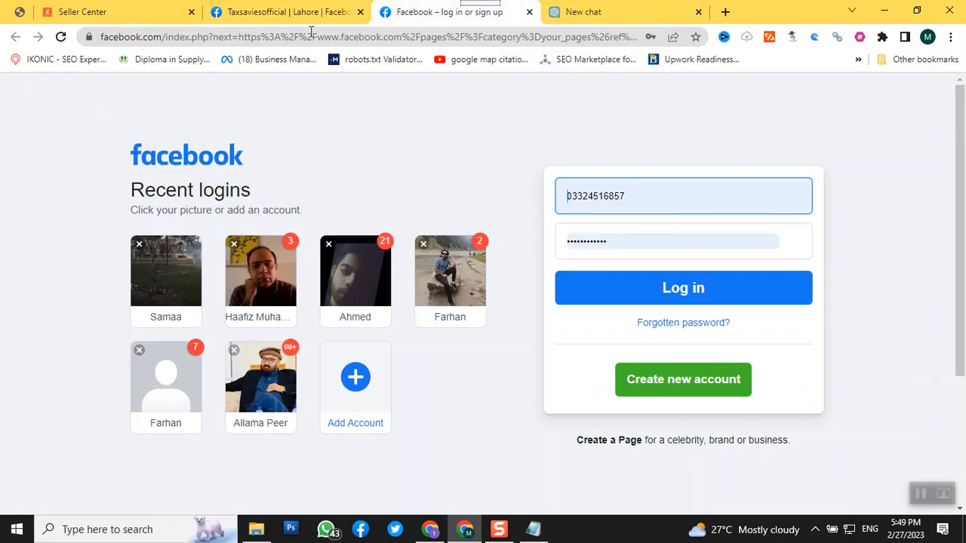
Look through the posts, photos and intro details on the Taxsaviesofficial page
{"action": "left_click", "coordinate": [268, 15]}
{"action": "scroll", "coordinate": [707, 348], "scroll_direction": "down", "scroll_amount": 5}
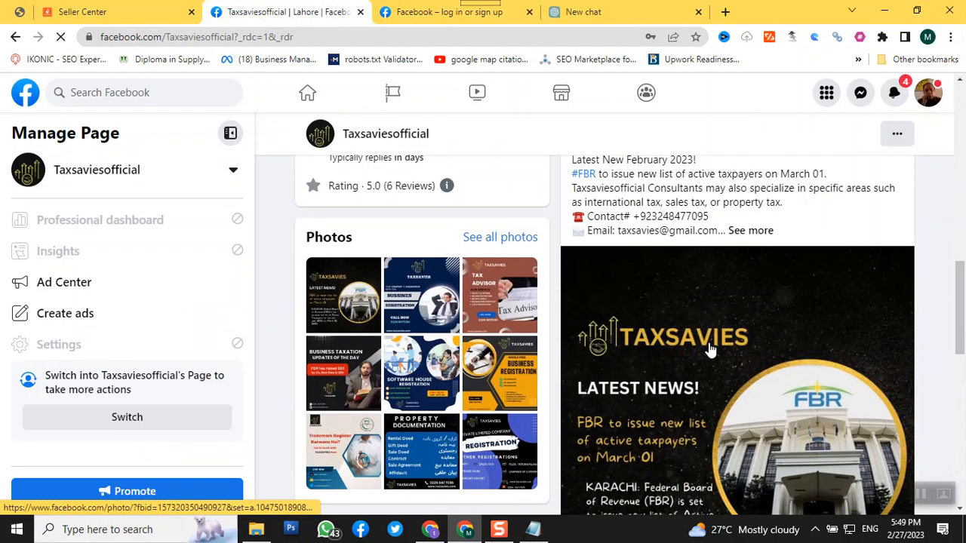
{"action": "scroll", "coordinate": [770, 419], "scroll_direction": "down", "scroll_amount": 8}
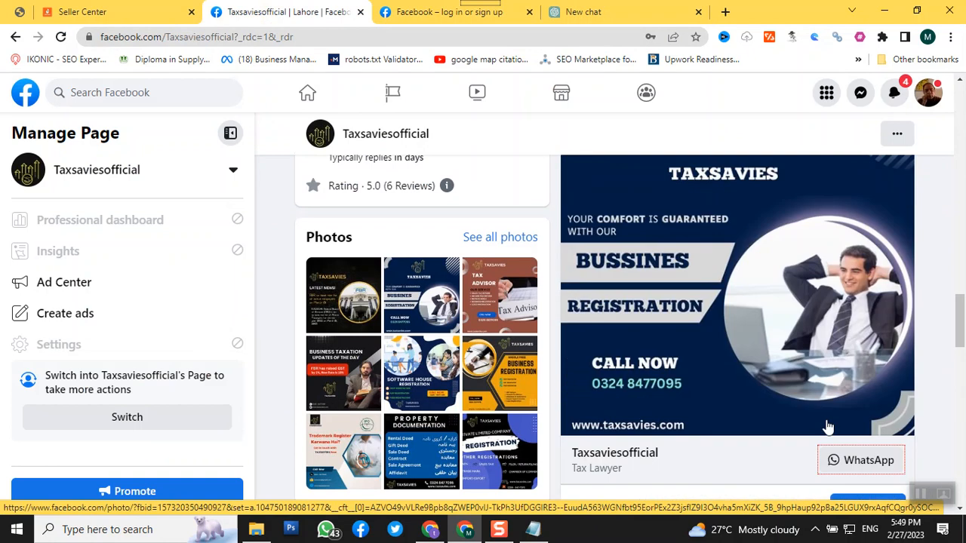
{"action": "scroll", "coordinate": [828, 427], "scroll_direction": "up", "scroll_amount": 4}
{"action": "scroll", "coordinate": [828, 423], "scroll_direction": "down", "scroll_amount": 4}
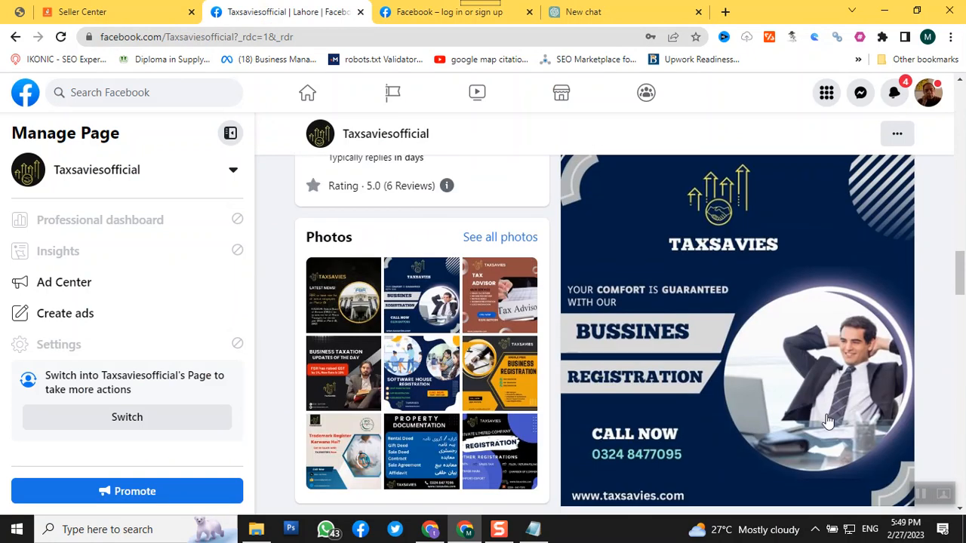
{"action": "scroll", "coordinate": [828, 421], "scroll_direction": "down", "scroll_amount": 10}
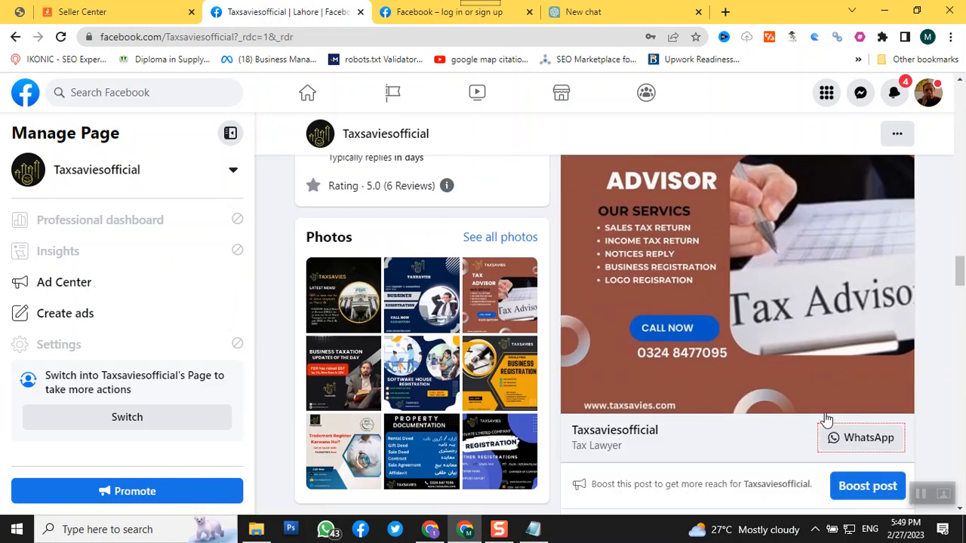
{"action": "scroll", "coordinate": [827, 420], "scroll_direction": "down", "scroll_amount": 2}
{"action": "scroll", "coordinate": [827, 420], "scroll_direction": "up", "scroll_amount": 6}
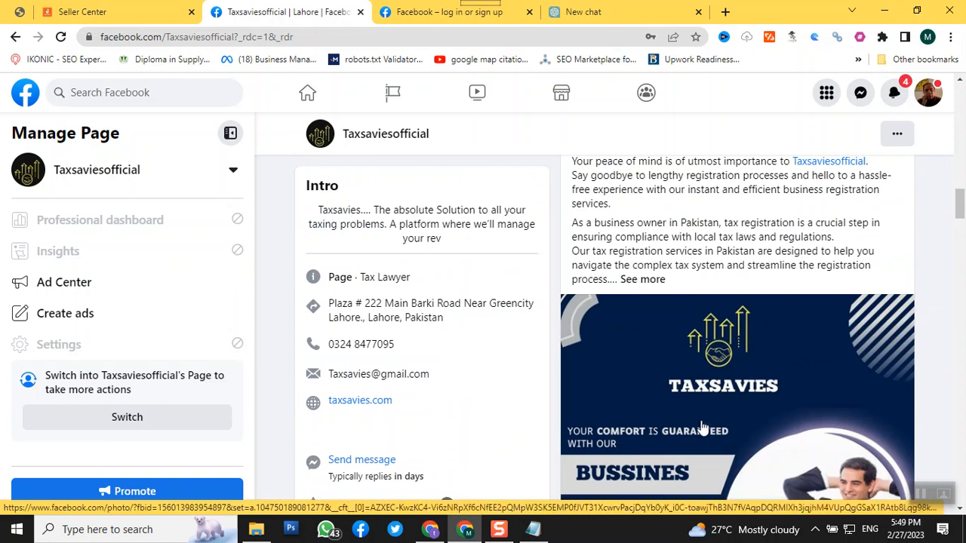
{"action": "scroll", "coordinate": [662, 367], "scroll_direction": "up", "scroll_amount": 15}
{"action": "scroll", "coordinate": [656, 360], "scroll_direction": "up", "scroll_amount": 3}
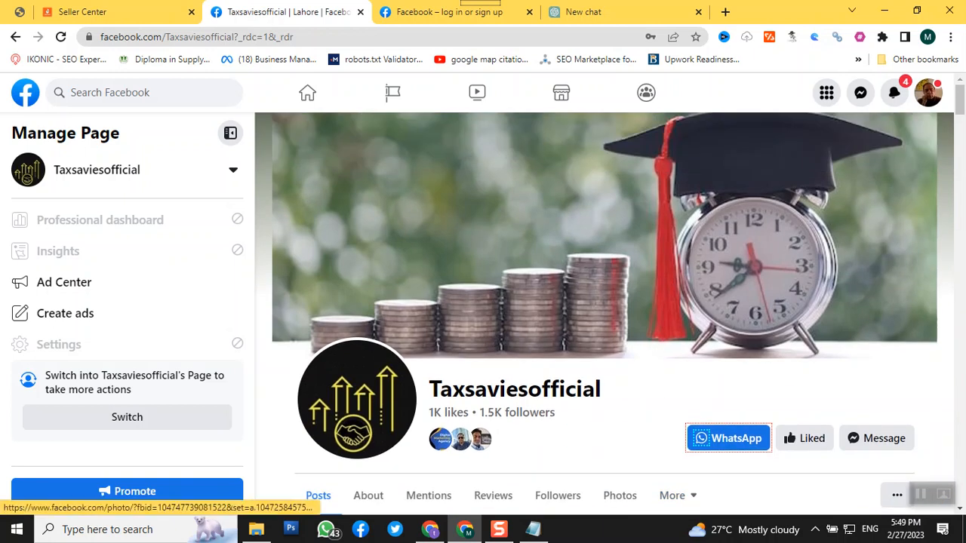
Open the Digital Marketing Experts page from the classic pages in the list of managed Facebook Pages
{"action": "left_click", "coordinate": [391, 97]}
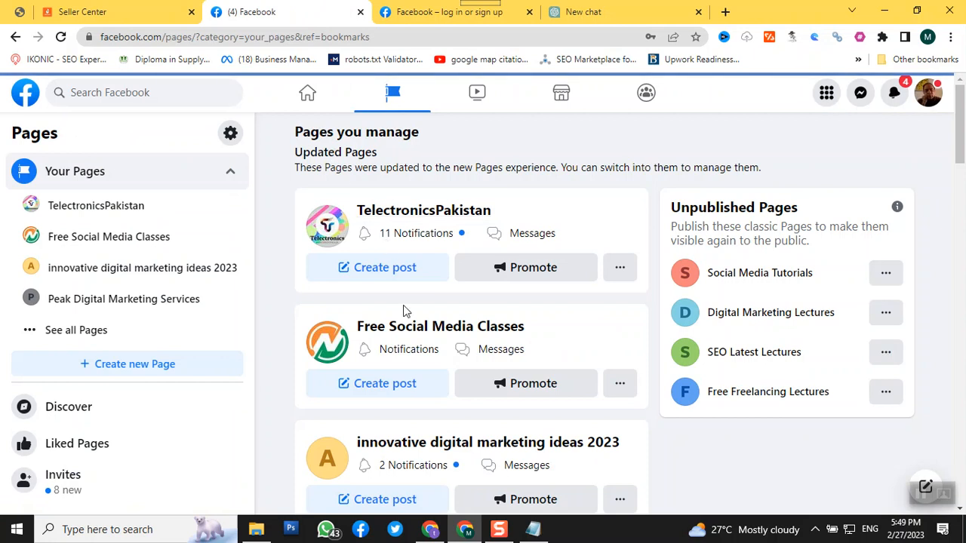
{"action": "scroll", "coordinate": [410, 326], "scroll_direction": "down", "scroll_amount": 2}
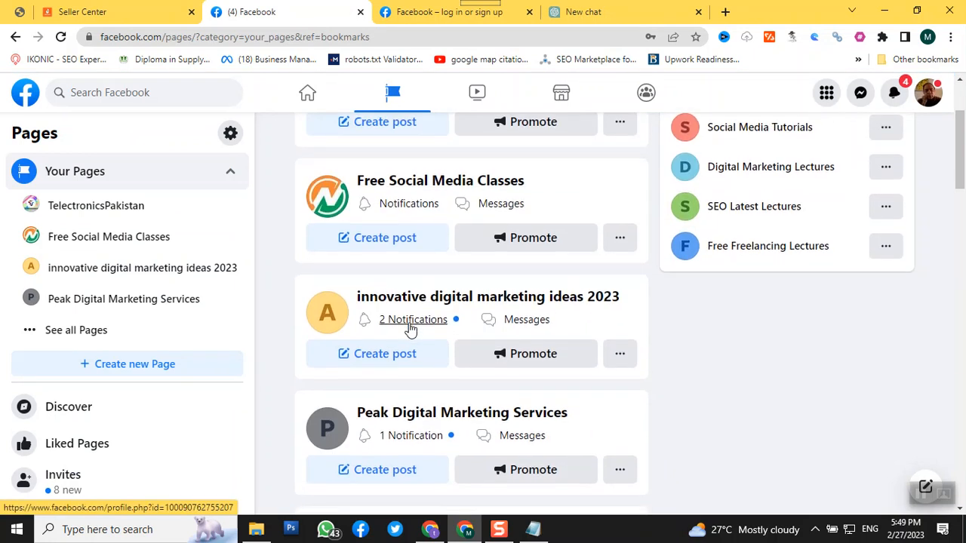
{"action": "scroll", "coordinate": [409, 330], "scroll_direction": "down", "scroll_amount": 4}
{"action": "scroll", "coordinate": [412, 335], "scroll_direction": "down", "scroll_amount": 10}
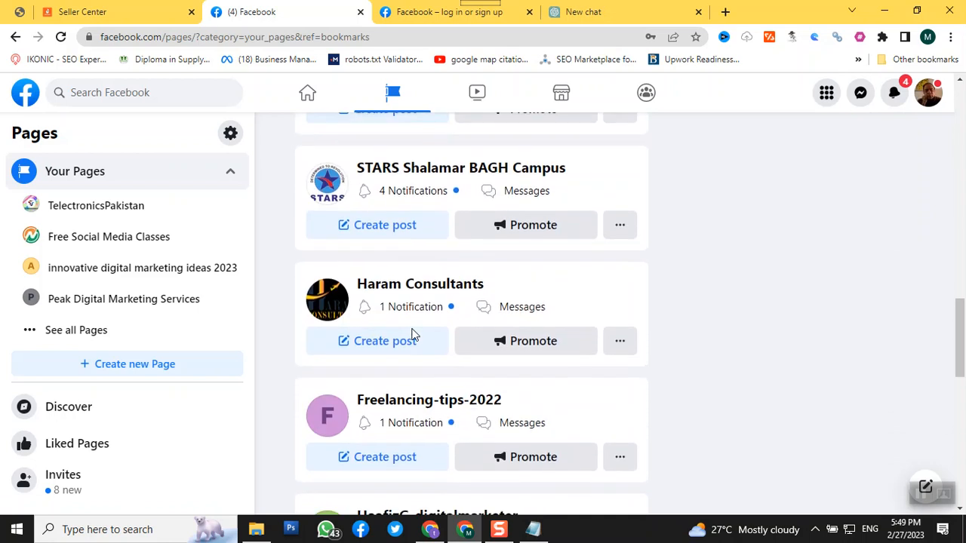
{"action": "scroll", "coordinate": [412, 335], "scroll_direction": "down", "scroll_amount": 7}
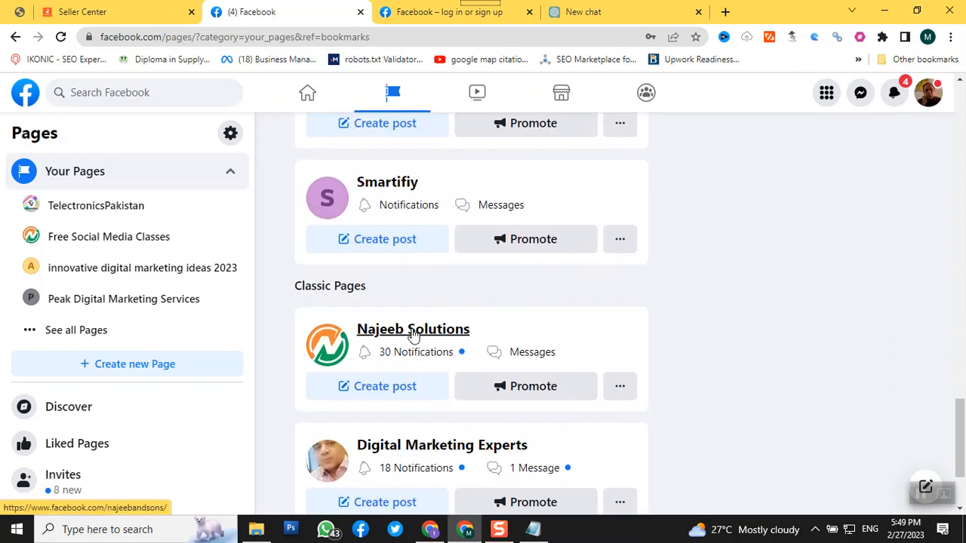
{"action": "scroll", "coordinate": [413, 335], "scroll_direction": "down", "scroll_amount": 2}
{"action": "left_click", "coordinate": [408, 315]}
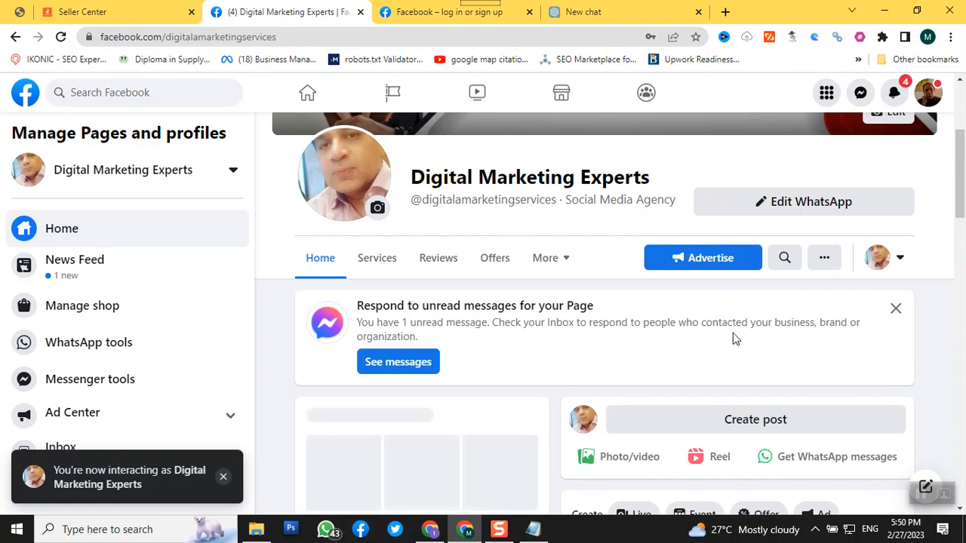
Examine the pinned Onsite SEO video post, including its text, people reached, engagements and reaction, comment and share options
{"action": "scroll", "coordinate": [745, 331], "scroll_direction": "down", "scroll_amount": 2}
{"action": "scroll", "coordinate": [745, 331], "scroll_direction": "down", "scroll_amount": 4}
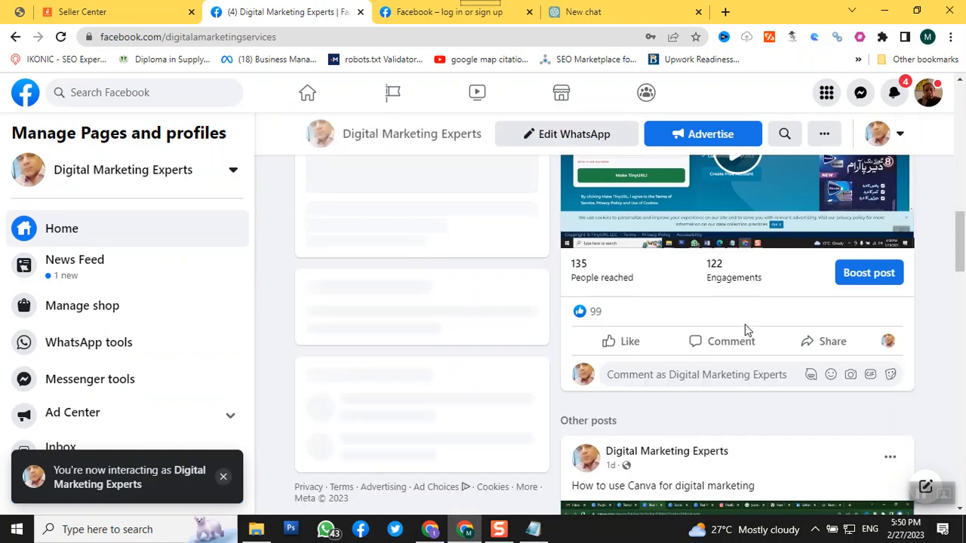
{"action": "scroll", "coordinate": [745, 331], "scroll_direction": "up", "scroll_amount": 2}
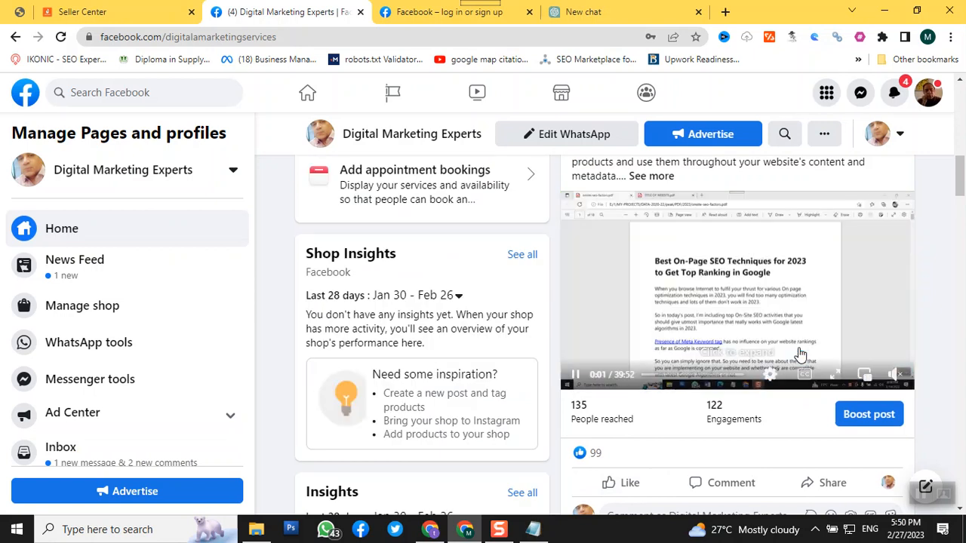
{"action": "scroll", "coordinate": [702, 375], "scroll_direction": "up", "scroll_amount": 4}
{"action": "scroll", "coordinate": [702, 375], "scroll_direction": "down", "scroll_amount": 4}
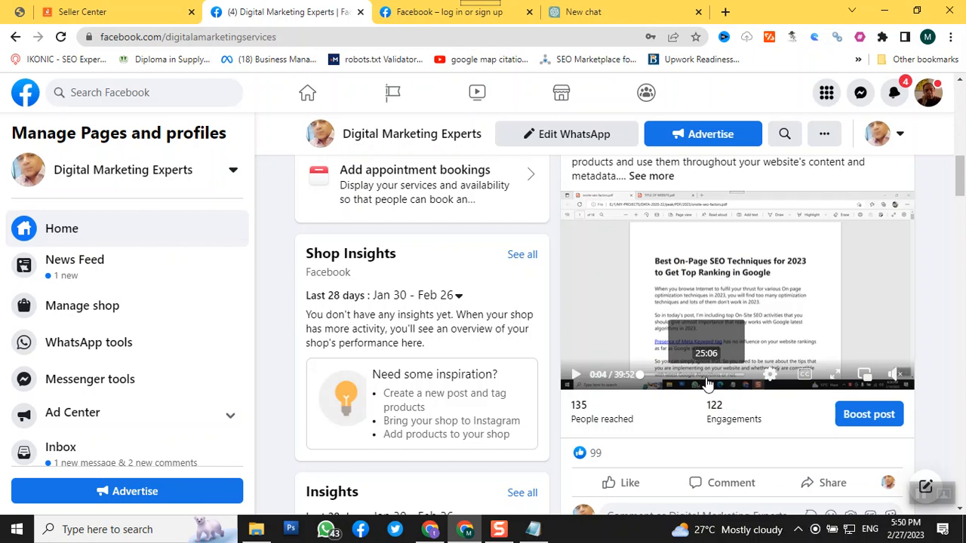
{"action": "scroll", "coordinate": [634, 400], "scroll_direction": "down", "scroll_amount": 1}
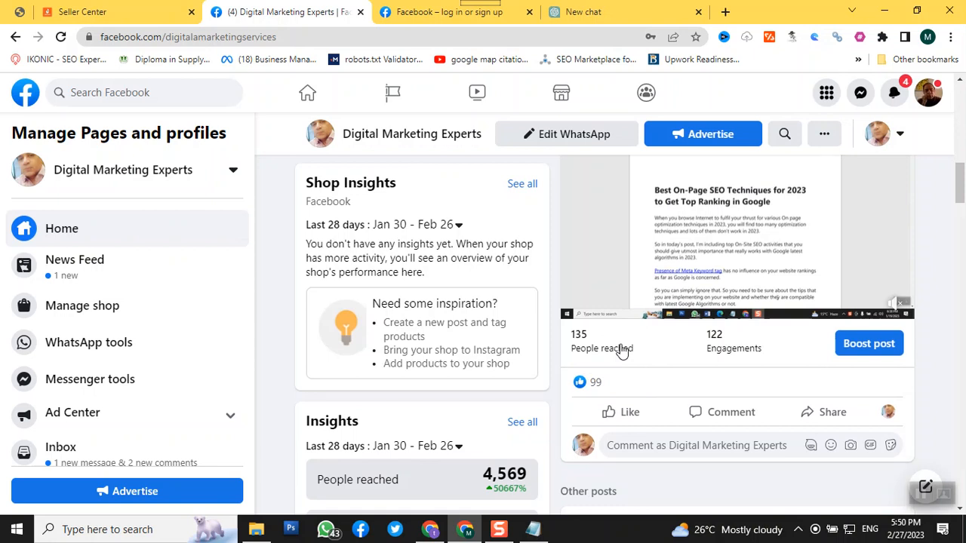
{"action": "scroll", "coordinate": [622, 352], "scroll_direction": "down", "scroll_amount": 1}
{"action": "mouse_move", "coordinate": [619, 345]}
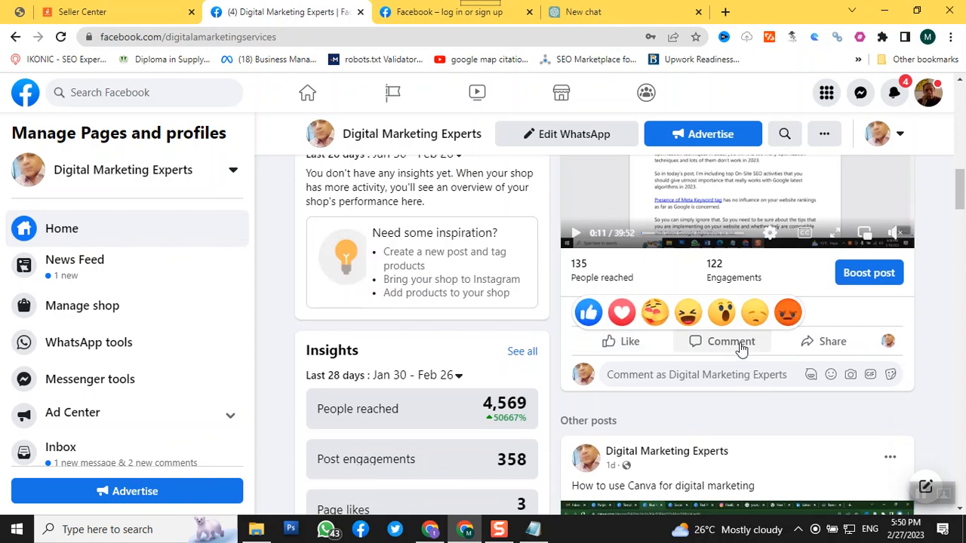
{"action": "scroll", "coordinate": [739, 345], "scroll_direction": "up", "scroll_amount": 3}
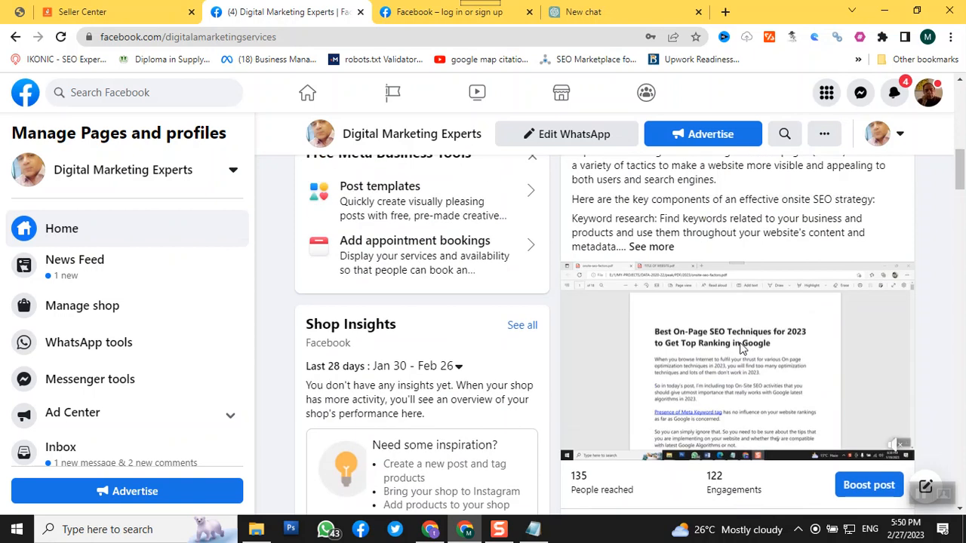
{"action": "scroll", "coordinate": [731, 345], "scroll_direction": "down", "scroll_amount": 3}
{"action": "scroll", "coordinate": [940, 374], "scroll_direction": "up", "scroll_amount": 4}
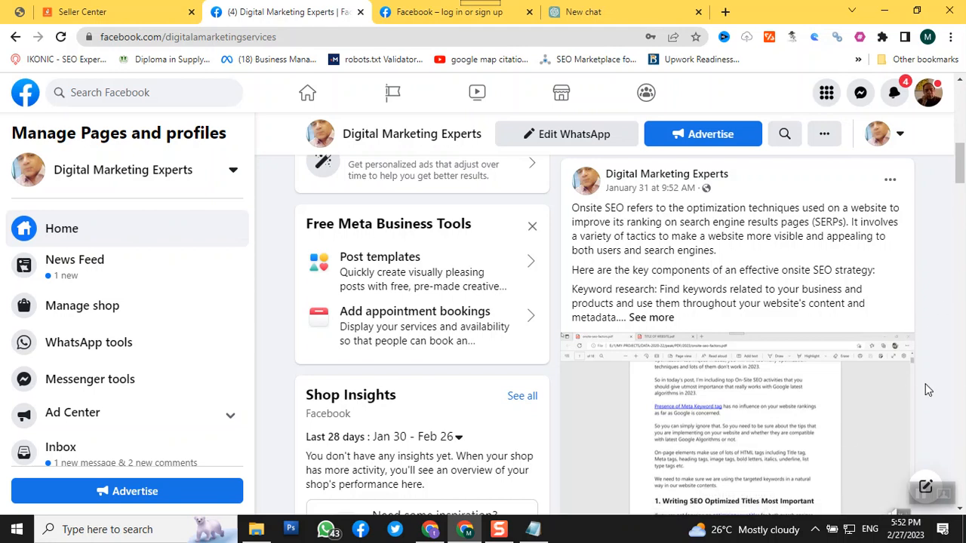
{"action": "scroll", "coordinate": [775, 355], "scroll_direction": "down", "scroll_amount": 1}
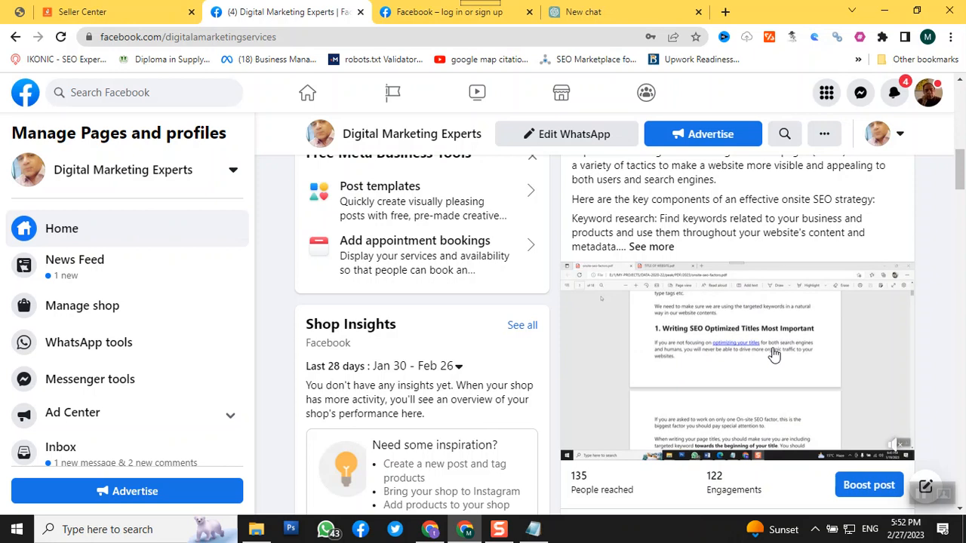
{"action": "scroll", "coordinate": [750, 391], "scroll_direction": "up", "scroll_amount": 3}
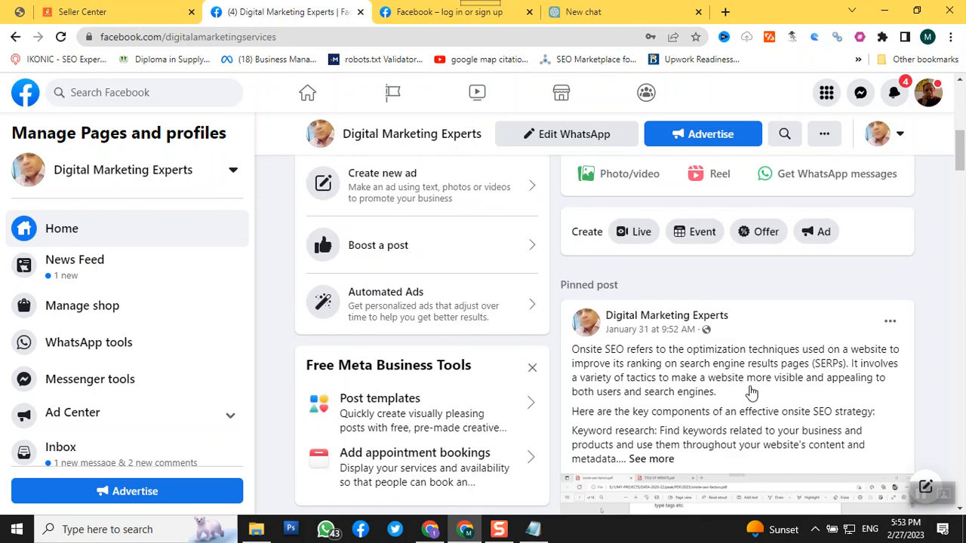
{"action": "scroll", "coordinate": [749, 391], "scroll_direction": "up", "scroll_amount": 1}
{"action": "scroll", "coordinate": [751, 389], "scroll_direction": "down", "scroll_amount": 4}
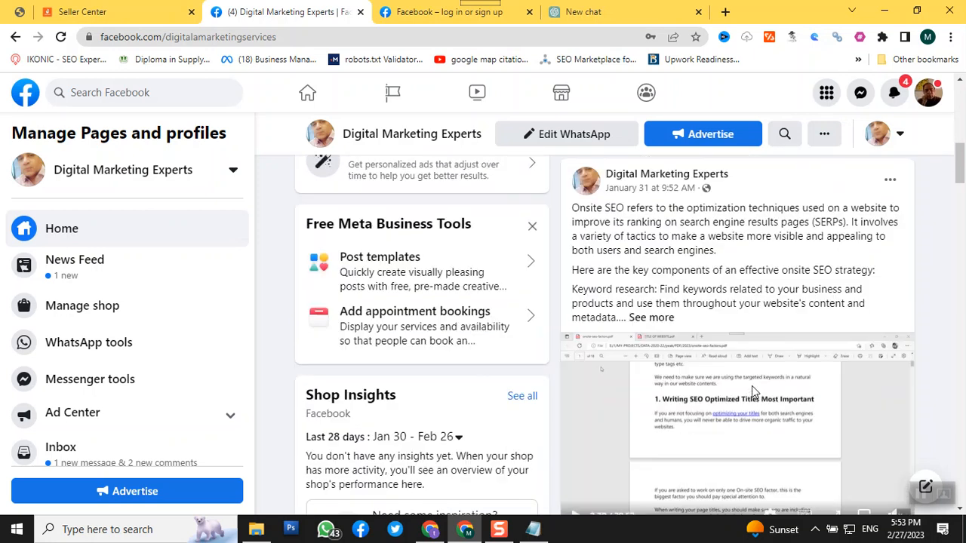
{"action": "scroll", "coordinate": [744, 385], "scroll_direction": "up", "scroll_amount": 1}
Start boosting the pinned Onsite SEO post and review the ad creation form
{"action": "scroll", "coordinate": [736, 373], "scroll_direction": "down", "scroll_amount": 3}
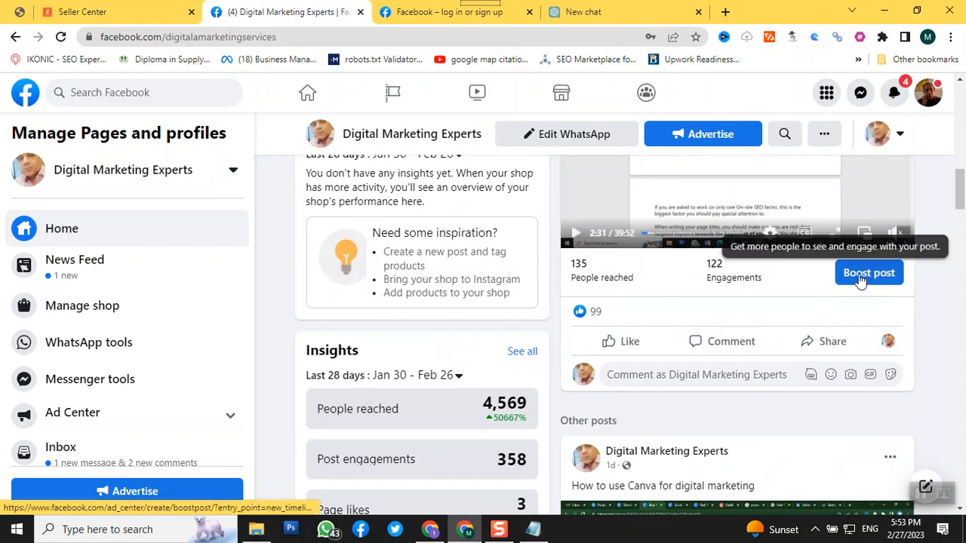
{"action": "left_click", "coordinate": [861, 275]}
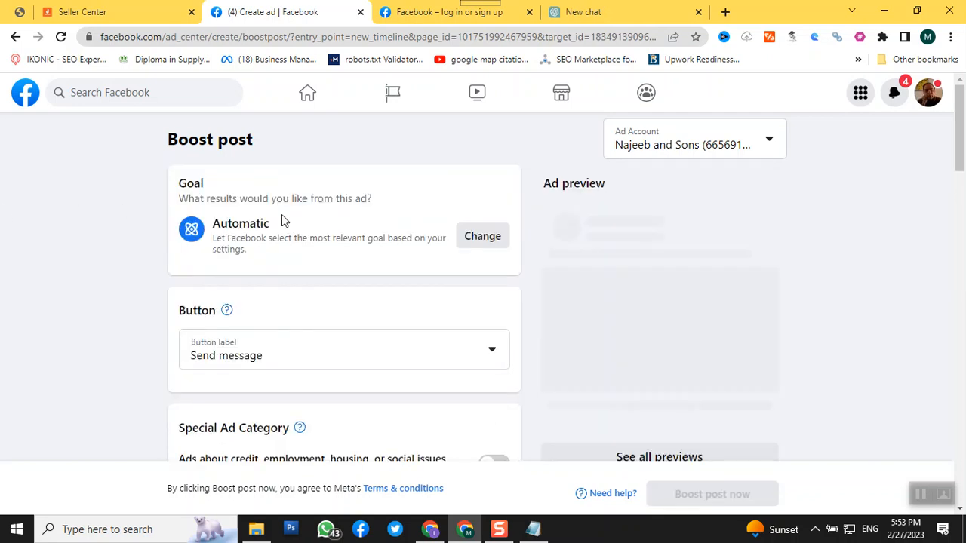
{"action": "scroll", "coordinate": [282, 215], "scroll_direction": "down", "scroll_amount": 1}
{"action": "scroll", "coordinate": [257, 196], "scroll_direction": "up", "scroll_amount": 2}
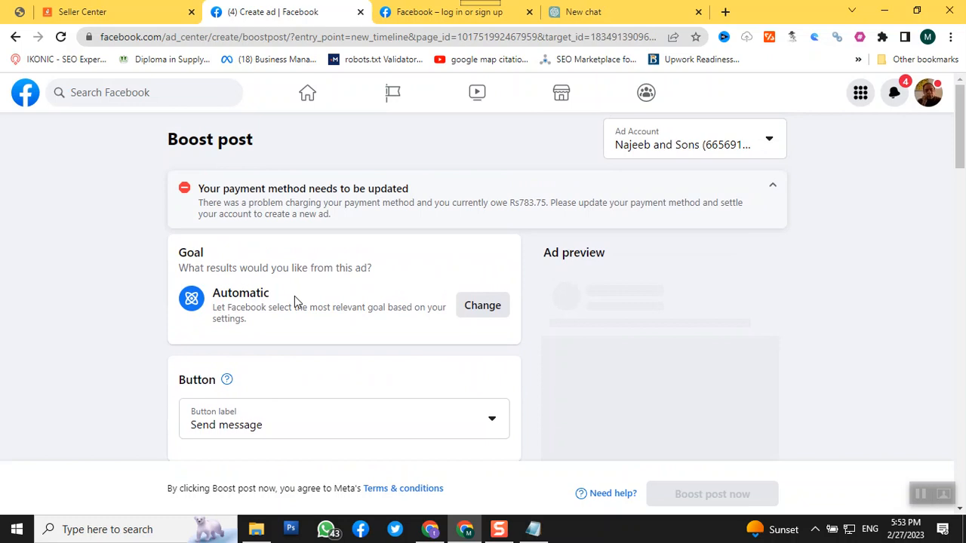
Change the boosted post's goal to Get more messages and save it
{"action": "left_click", "coordinate": [495, 308]}
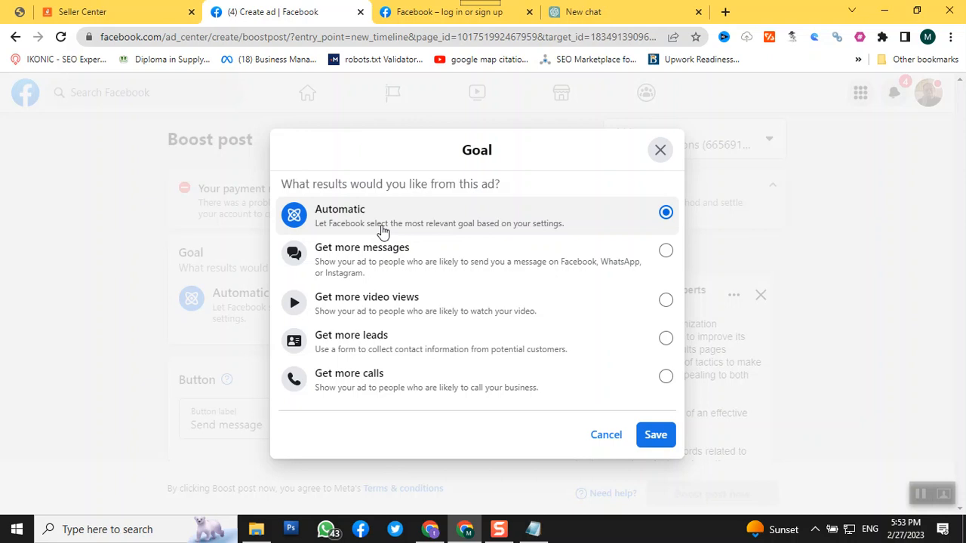
{"action": "left_click", "coordinate": [664, 255]}
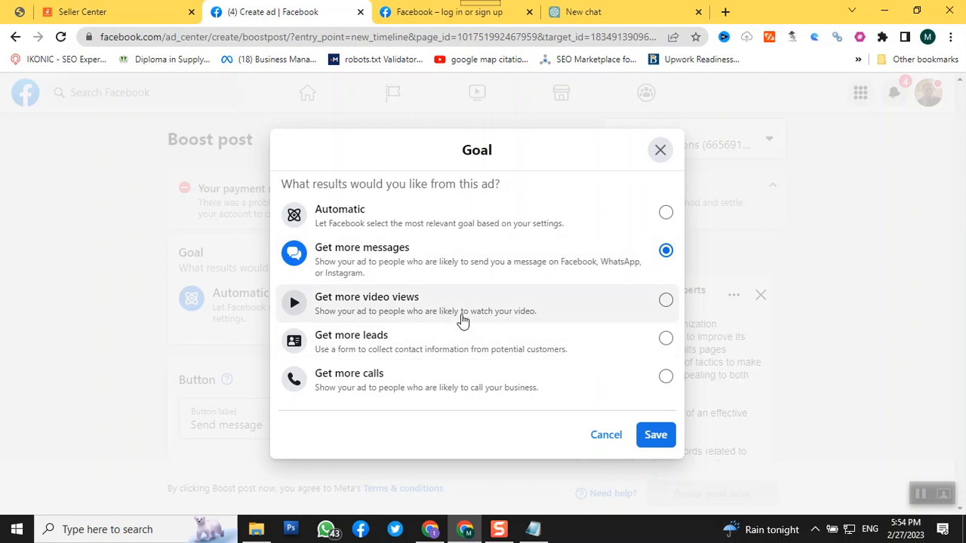
{"action": "left_click", "coordinate": [653, 434]}
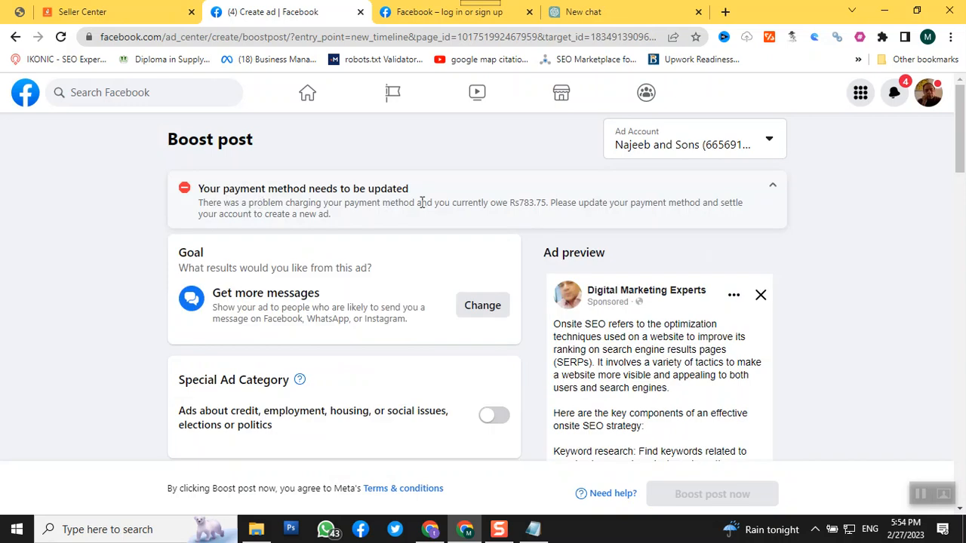
Review the boost form down to its payment method and choose the second ad account in the list for the boost
{"action": "scroll", "coordinate": [422, 202], "scroll_direction": "down", "scroll_amount": 10}
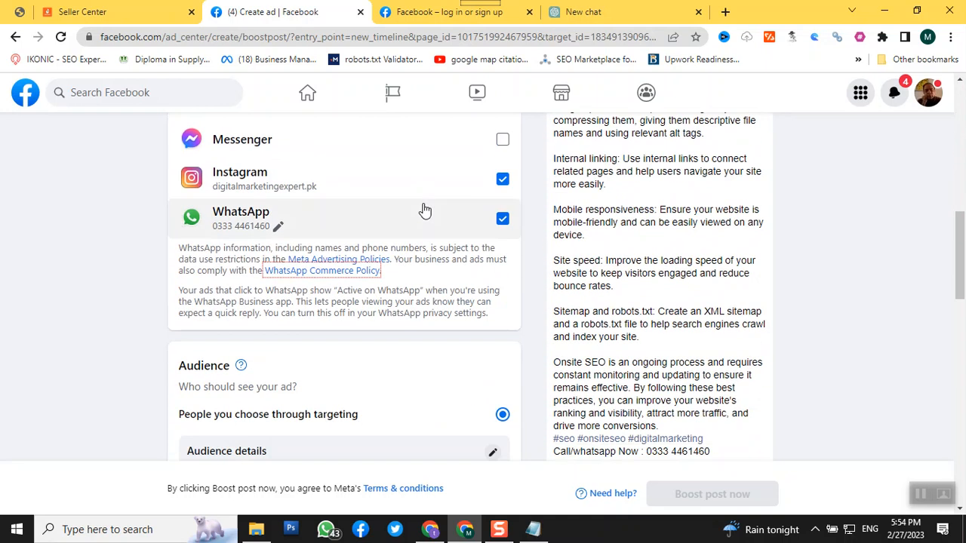
{"action": "scroll", "coordinate": [425, 211], "scroll_direction": "down", "scroll_amount": 15}
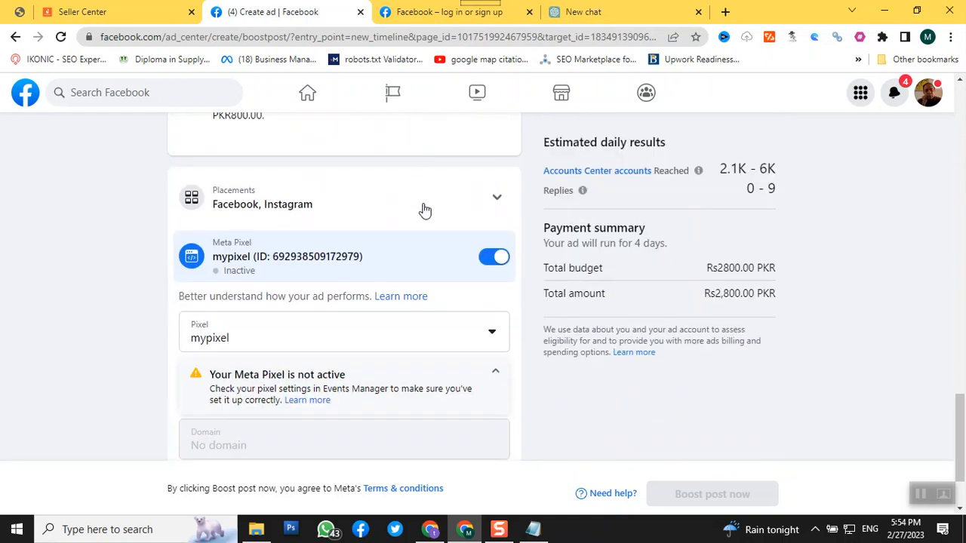
{"action": "scroll", "coordinate": [425, 211], "scroll_direction": "down", "scroll_amount": 2}
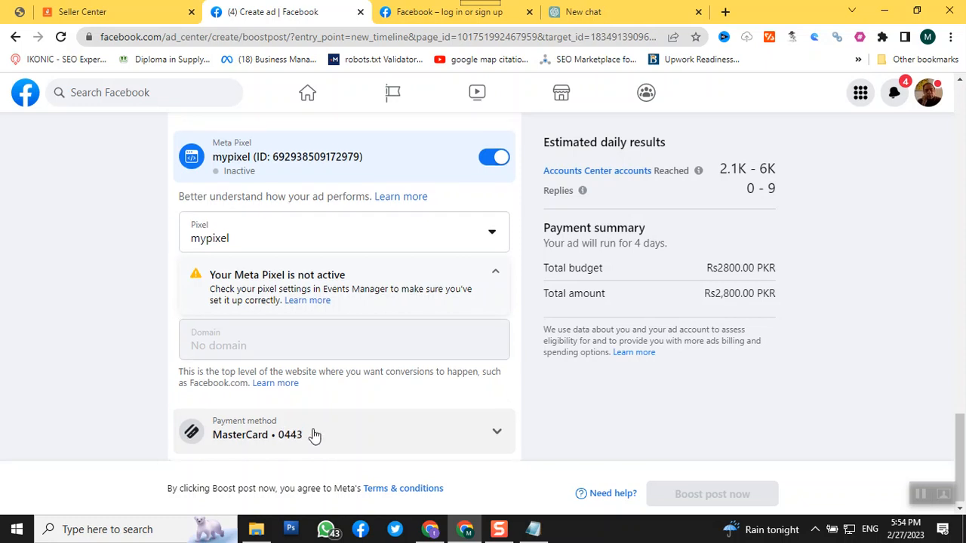
{"action": "scroll", "coordinate": [314, 434], "scroll_direction": "up", "scroll_amount": 10}
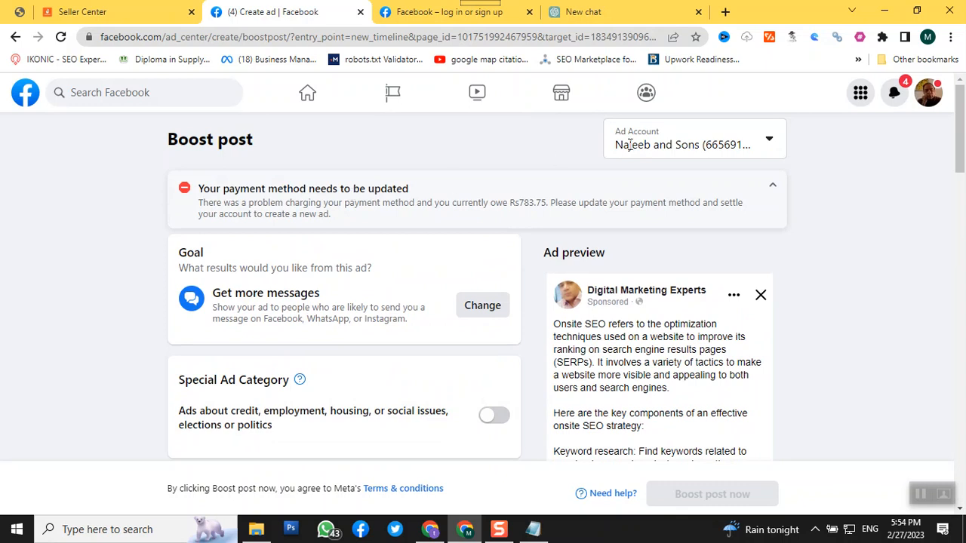
{"action": "left_click", "coordinate": [715, 155]}
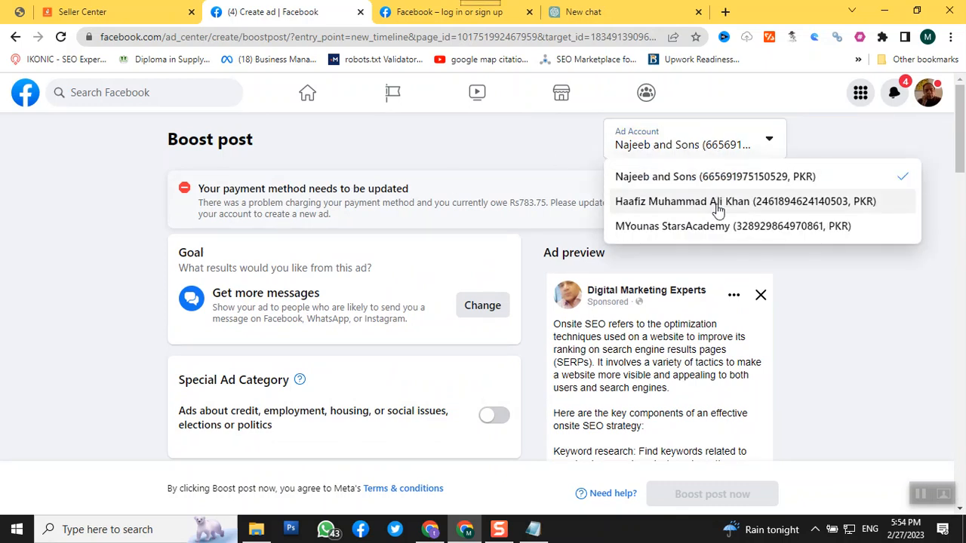
{"action": "left_click", "coordinate": [716, 202]}
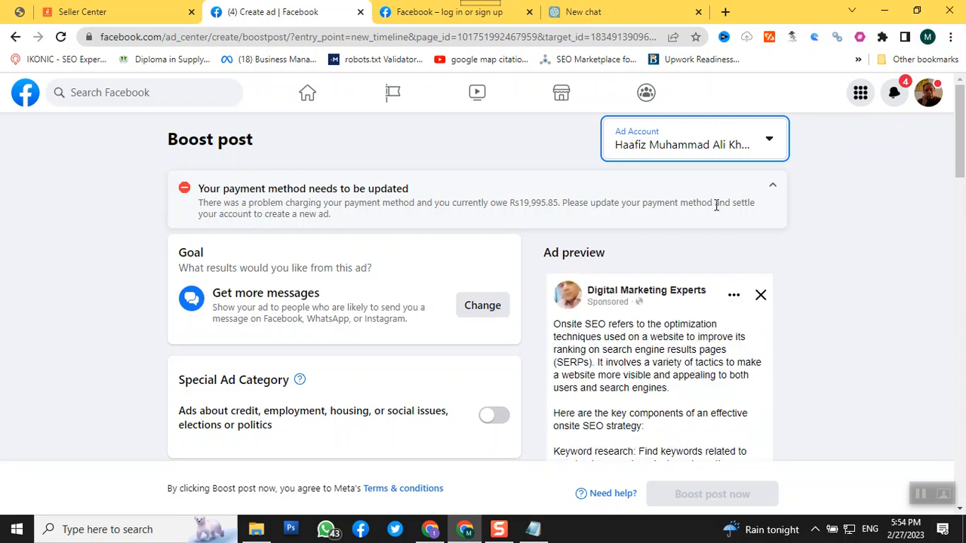
Switch the boost's ad account to the StarsAcademy account and check the reloaded form
{"action": "scroll", "coordinate": [324, 314], "scroll_direction": "down", "scroll_amount": 1}
{"action": "scroll", "coordinate": [323, 313], "scroll_direction": "up", "scroll_amount": 1}
{"action": "left_click", "coordinate": [687, 154]}
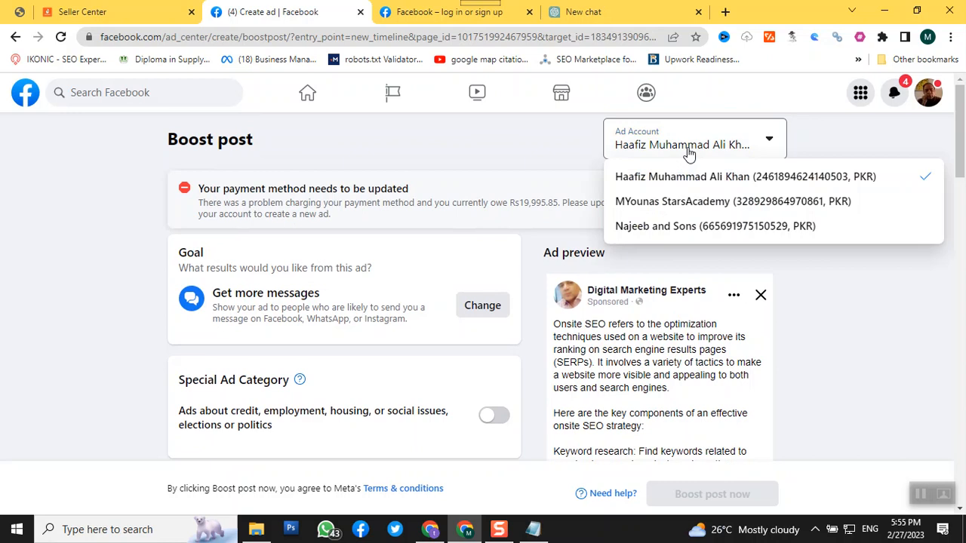
{"action": "left_click", "coordinate": [672, 203]}
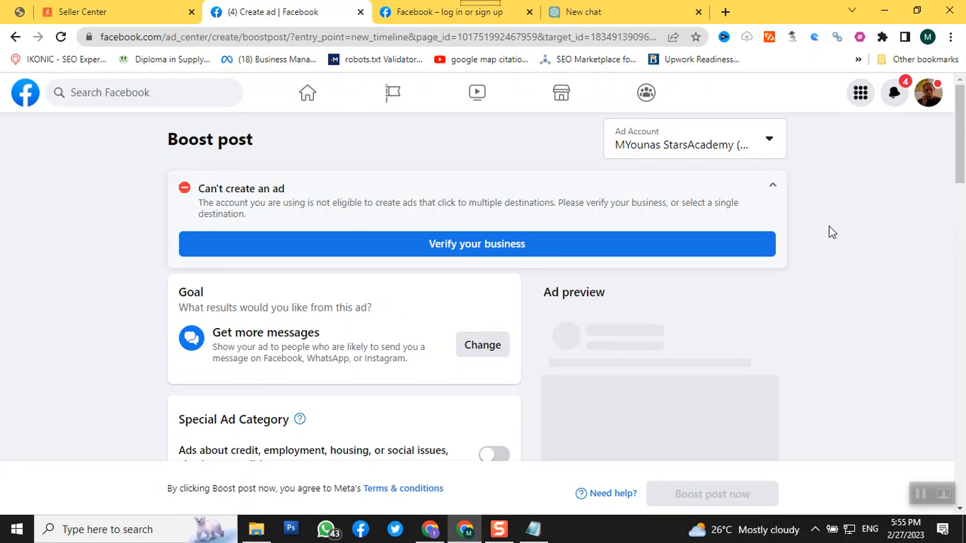
{"action": "scroll", "coordinate": [831, 231], "scroll_direction": "down", "scroll_amount": 3}
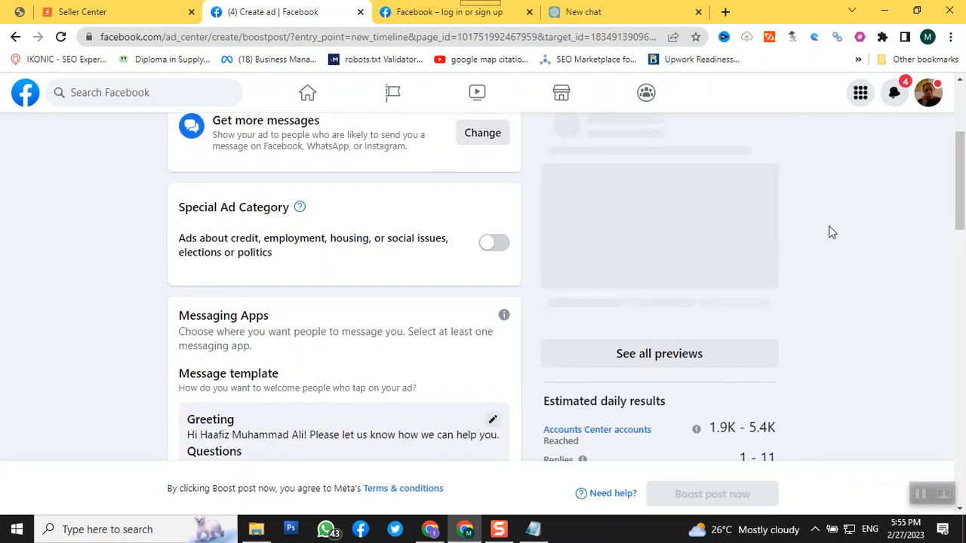
{"action": "scroll", "coordinate": [831, 231], "scroll_direction": "up", "scroll_amount": 3}
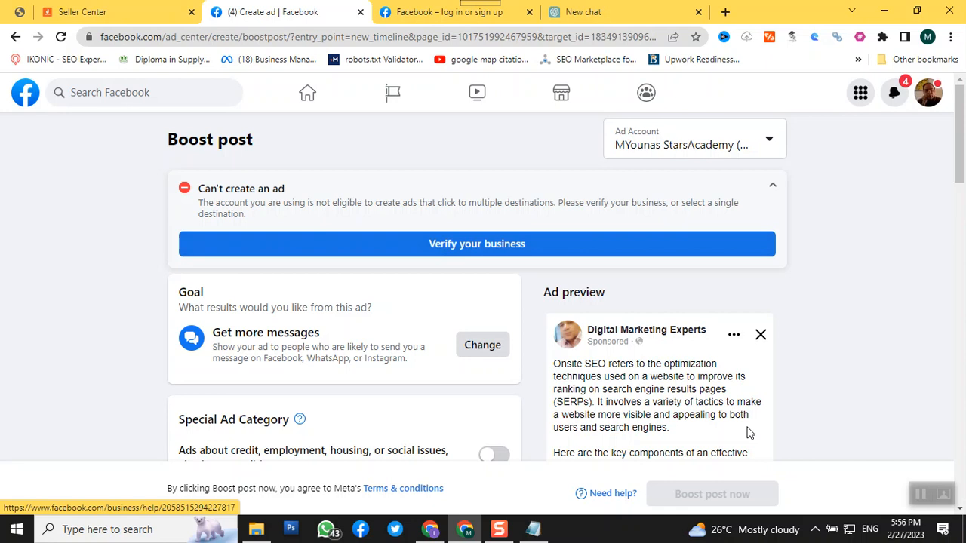
Remove Instagram from the ad's messaging apps, leaving WhatsApp as the only destination
{"action": "scroll", "coordinate": [753, 432], "scroll_direction": "down", "scroll_amount": 10}
{"action": "scroll", "coordinate": [754, 432], "scroll_direction": "down", "scroll_amount": 3}
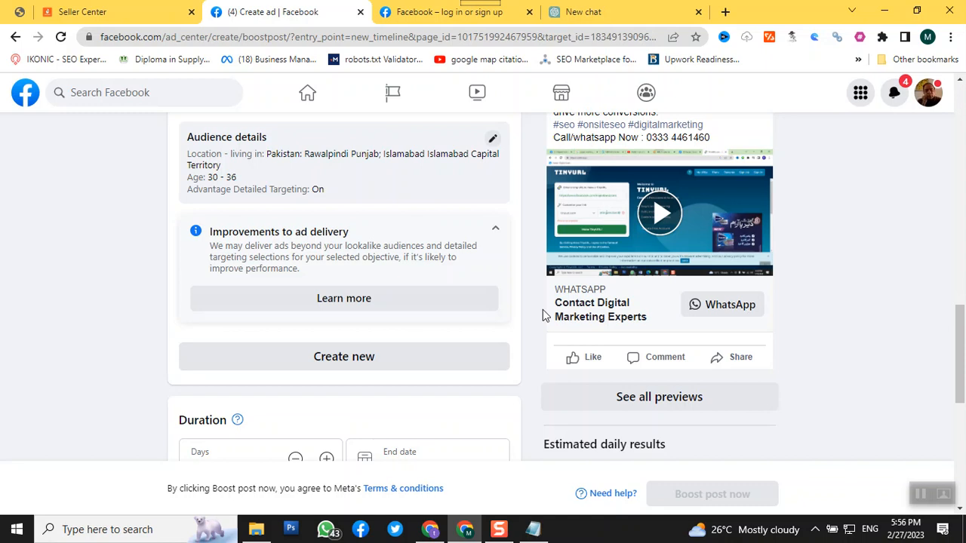
{"action": "scroll", "coordinate": [542, 315], "scroll_direction": "down", "scroll_amount": 1}
{"action": "scroll", "coordinate": [542, 315], "scroll_direction": "up", "scroll_amount": 5}
{"action": "scroll", "coordinate": [542, 314], "scroll_direction": "up", "scroll_amount": 2}
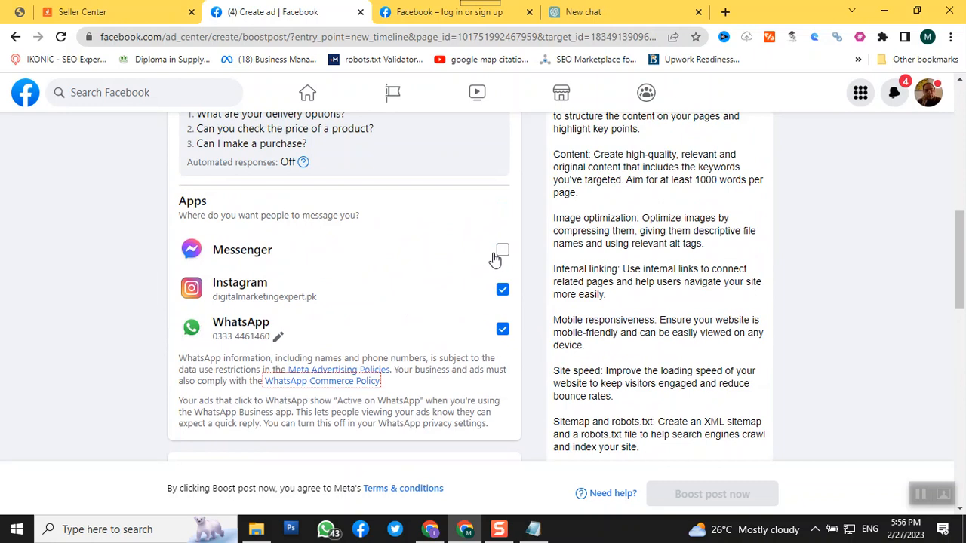
{"action": "left_click", "coordinate": [502, 292]}
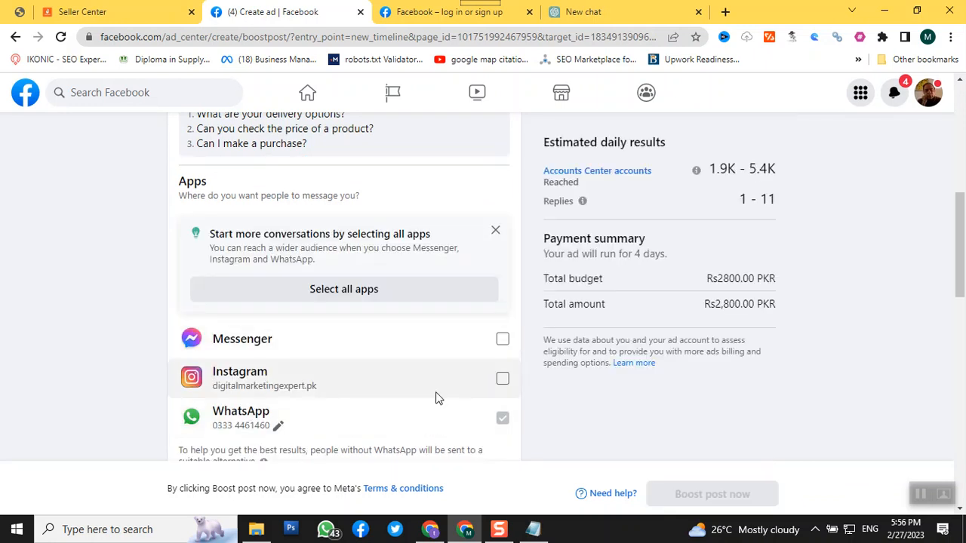
Review the WhatsApp notes and open the audience details under People you choose through targeting for editing
{"action": "scroll", "coordinate": [434, 398], "scroll_direction": "down", "scroll_amount": 2}
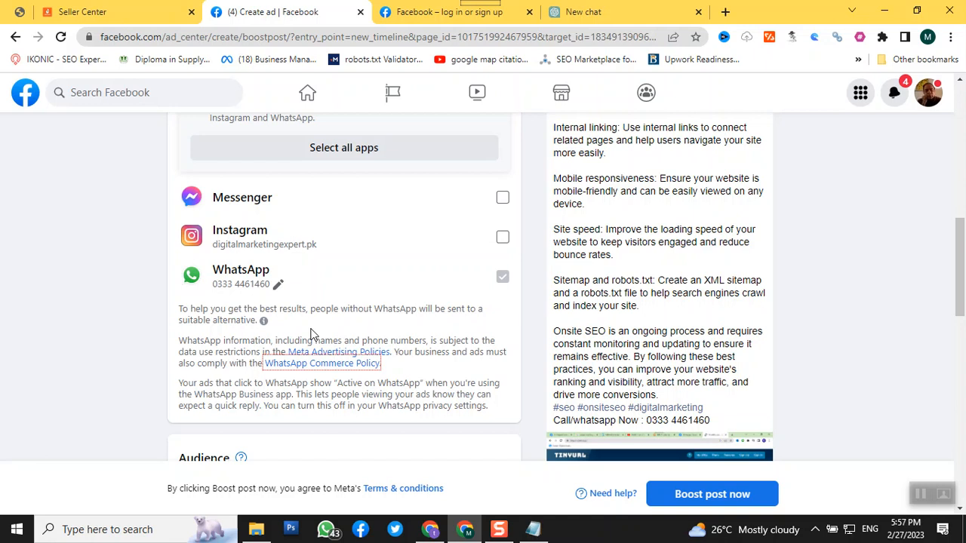
{"action": "scroll", "coordinate": [278, 358], "scroll_direction": "down", "scroll_amount": 1}
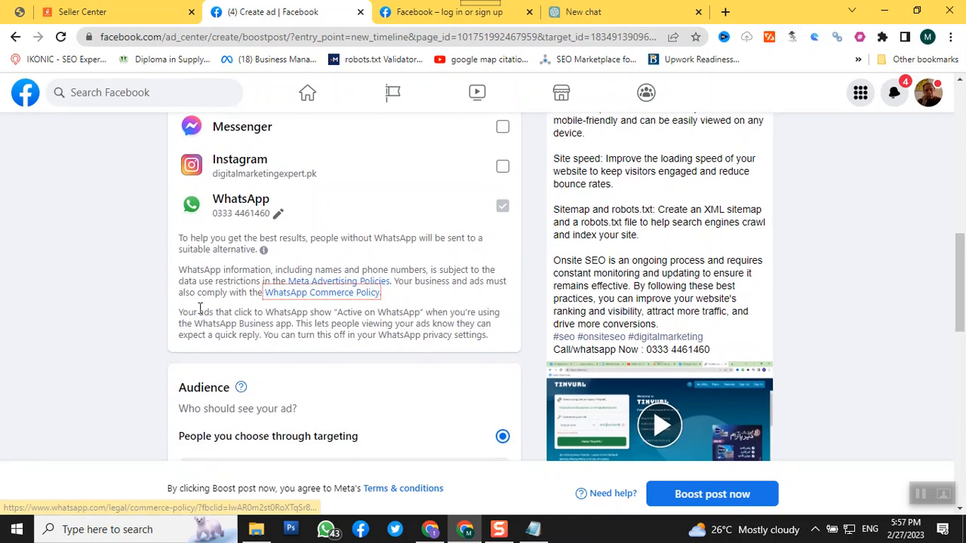
{"action": "scroll", "coordinate": [238, 247], "scroll_direction": "down", "scroll_amount": 1}
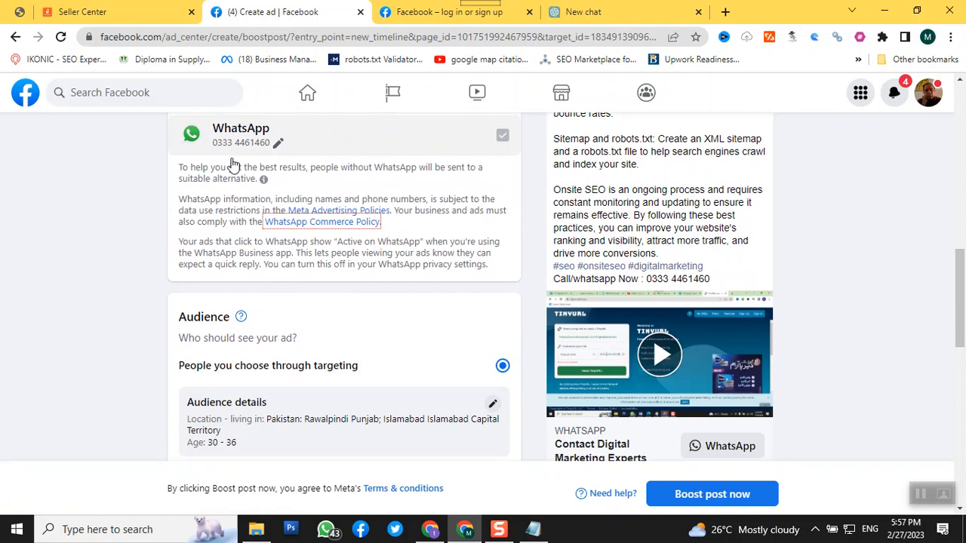
{"action": "scroll", "coordinate": [232, 165], "scroll_direction": "down", "scroll_amount": 2}
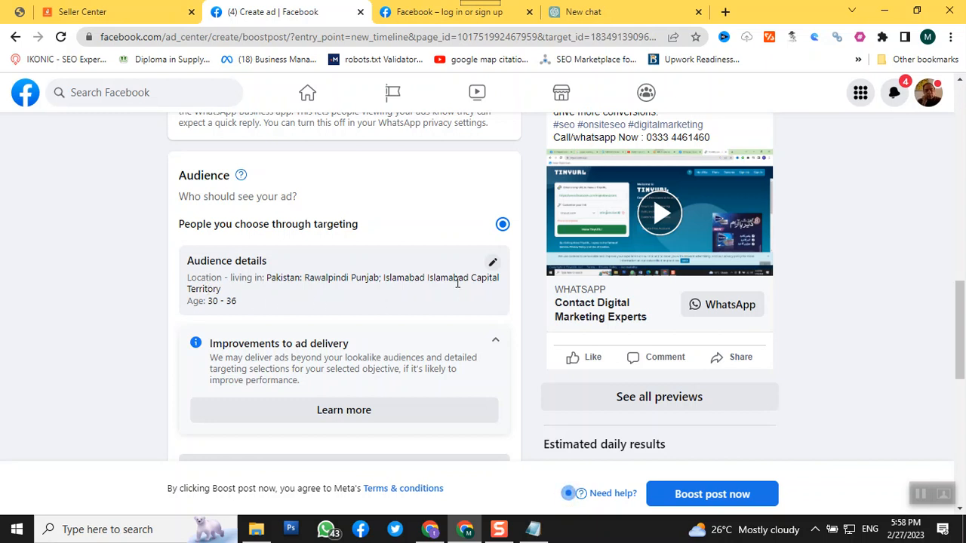
{"action": "left_click", "coordinate": [494, 265]}
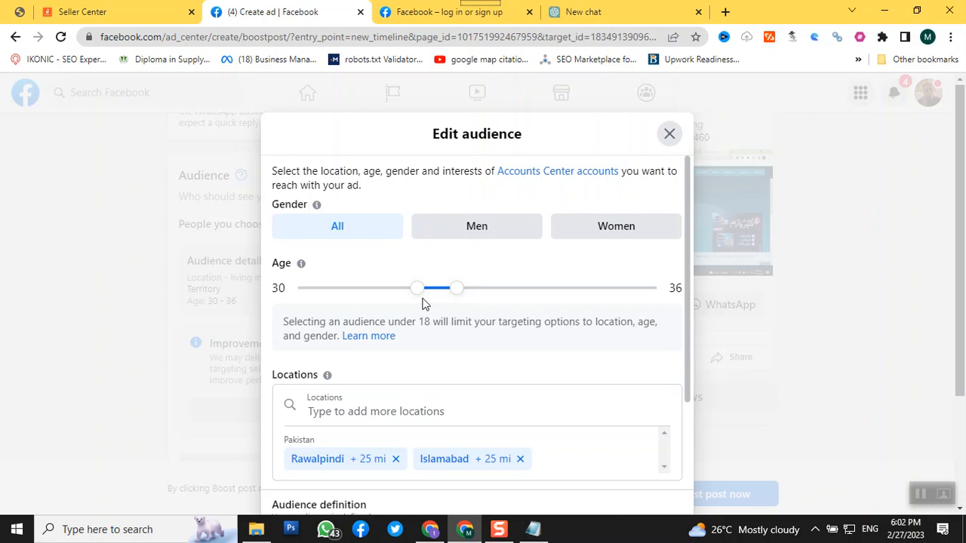
Switch to the other browser window to view the Taxsaviesofficial Page, and return to the audience editor
{"action": "left_click", "coordinate": [436, 531]}
{"action": "scroll", "coordinate": [245, 290], "scroll_direction": "up", "scroll_amount": 5}
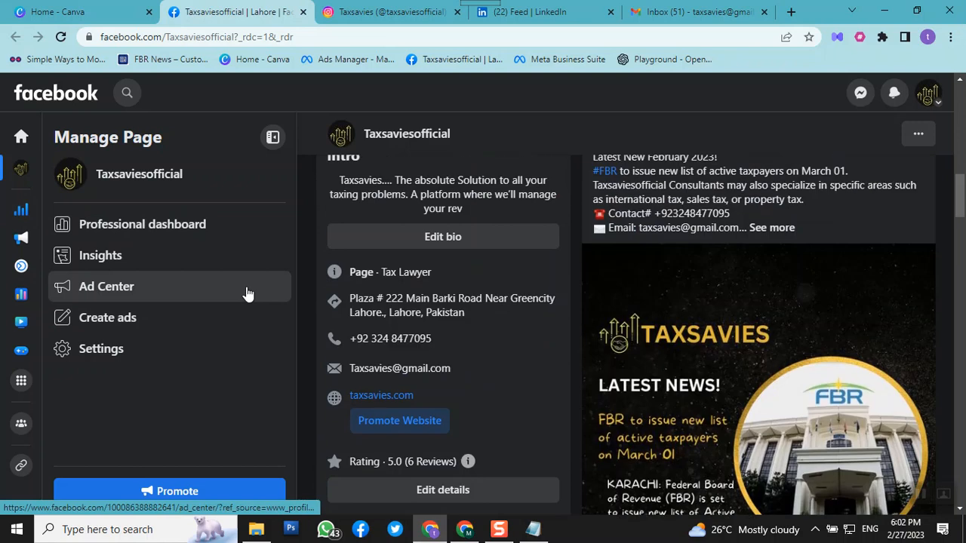
{"action": "scroll", "coordinate": [246, 290], "scroll_direction": "up", "scroll_amount": 4}
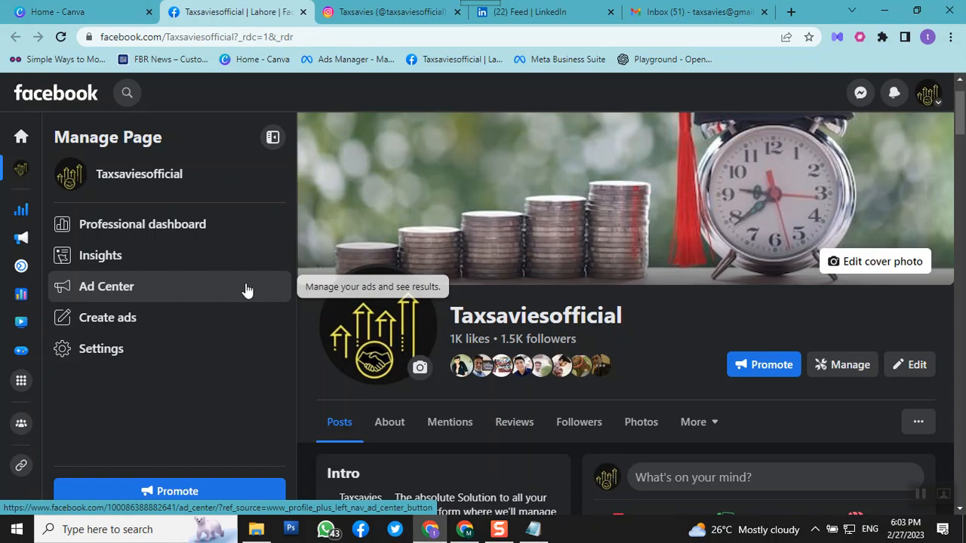
{"action": "left_click", "coordinate": [465, 529]}
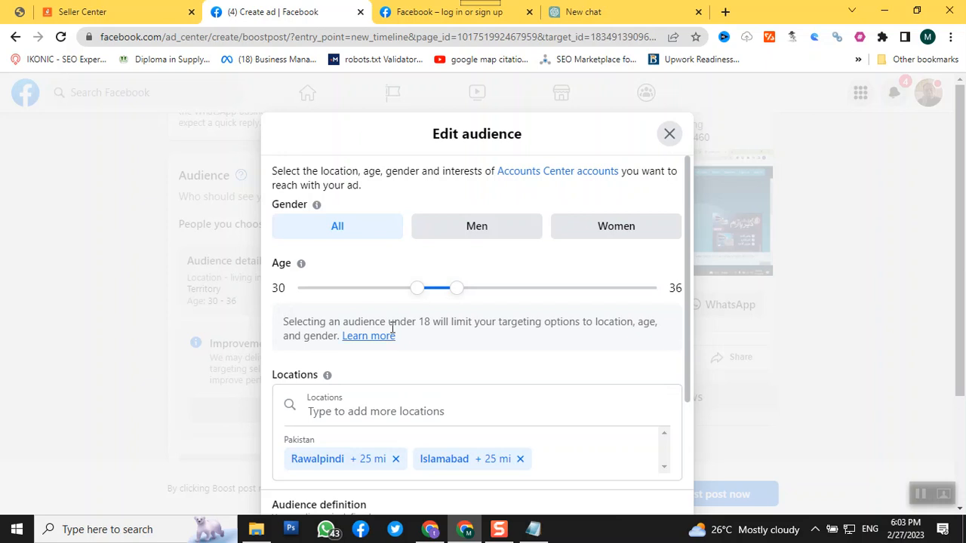
Browse the audience's detailed targeting options and review the Demographics categories
{"action": "scroll", "coordinate": [394, 327], "scroll_direction": "down", "scroll_amount": 2}
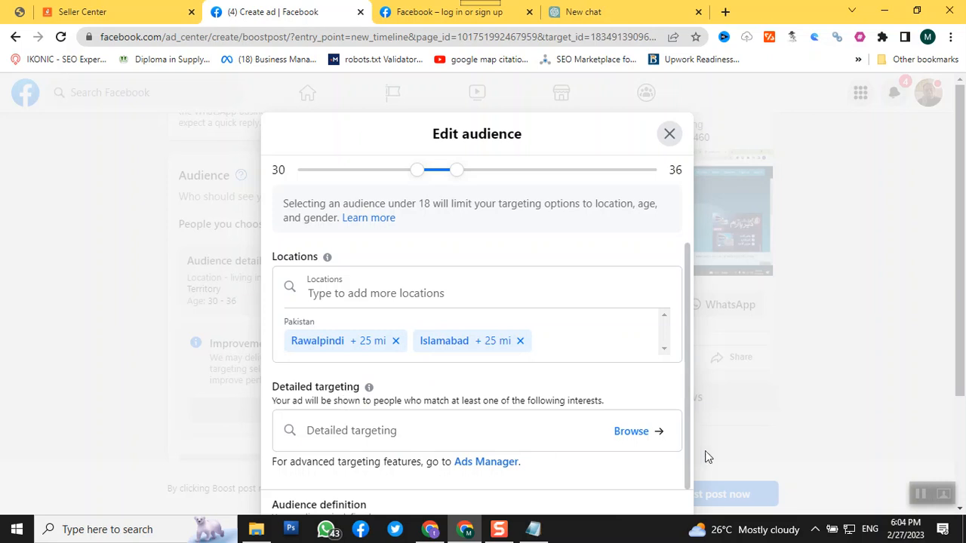
{"action": "left_click", "coordinate": [634, 436]}
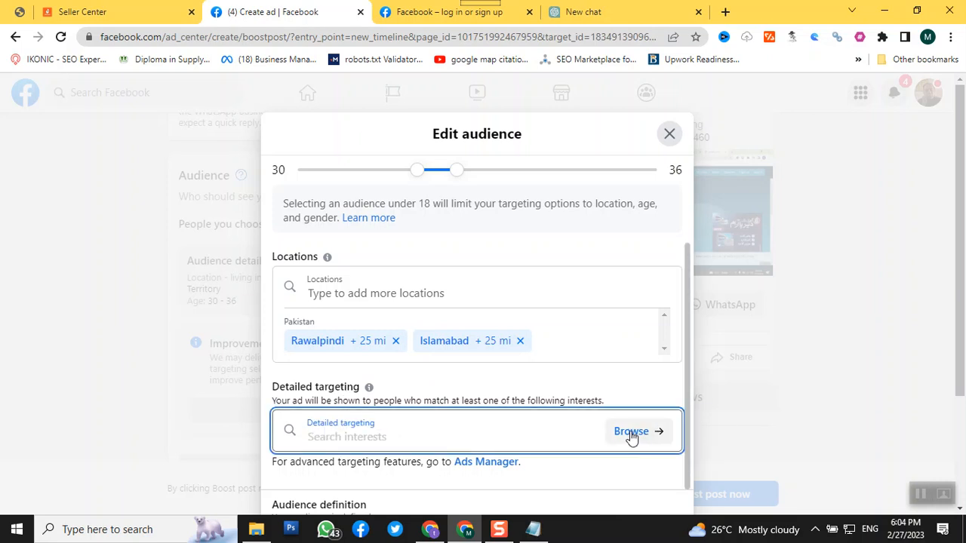
{"action": "left_click", "coordinate": [633, 436]}
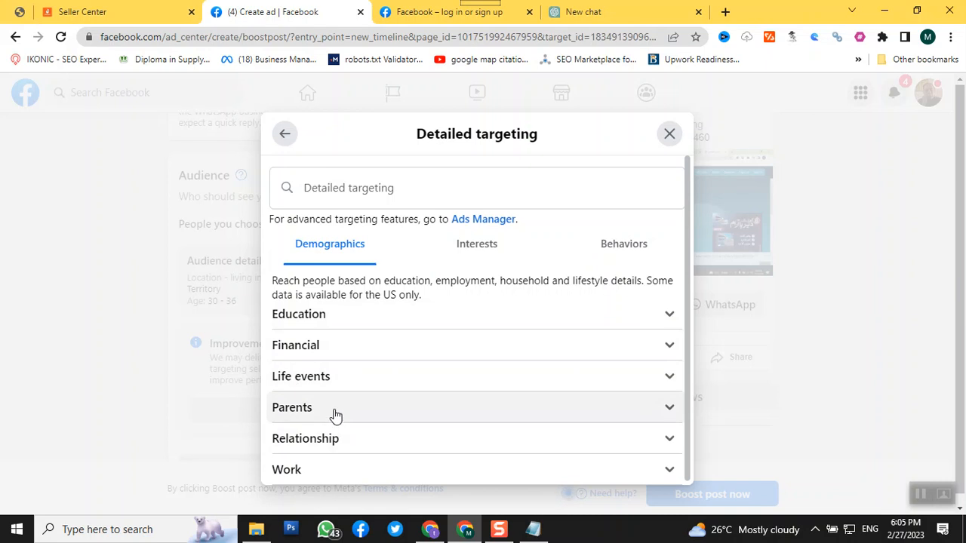
{"action": "scroll", "coordinate": [336, 441], "scroll_direction": "down", "scroll_amount": 1}
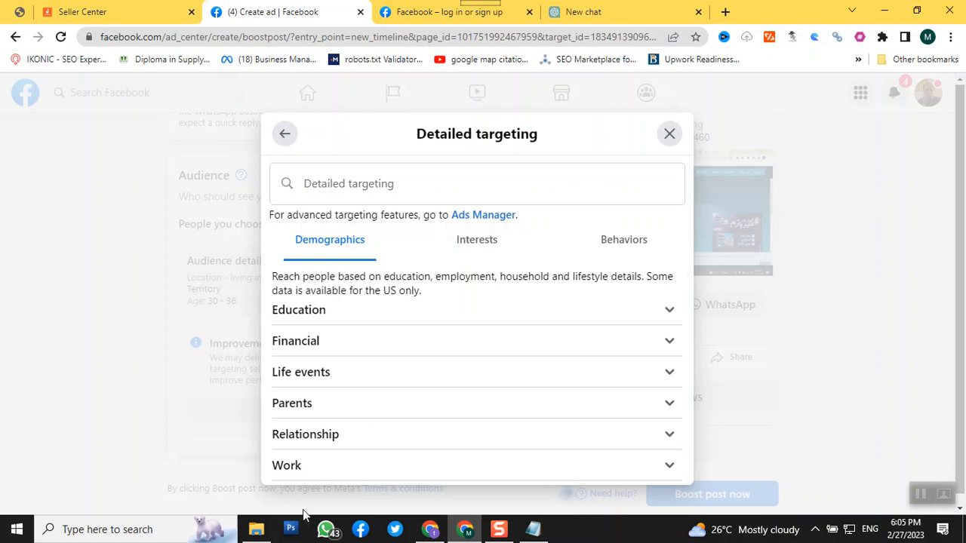
Add the Advertising (marketing) interest from the Business and industry category to the audience's detailed targeting
{"action": "left_click", "coordinate": [476, 242]}
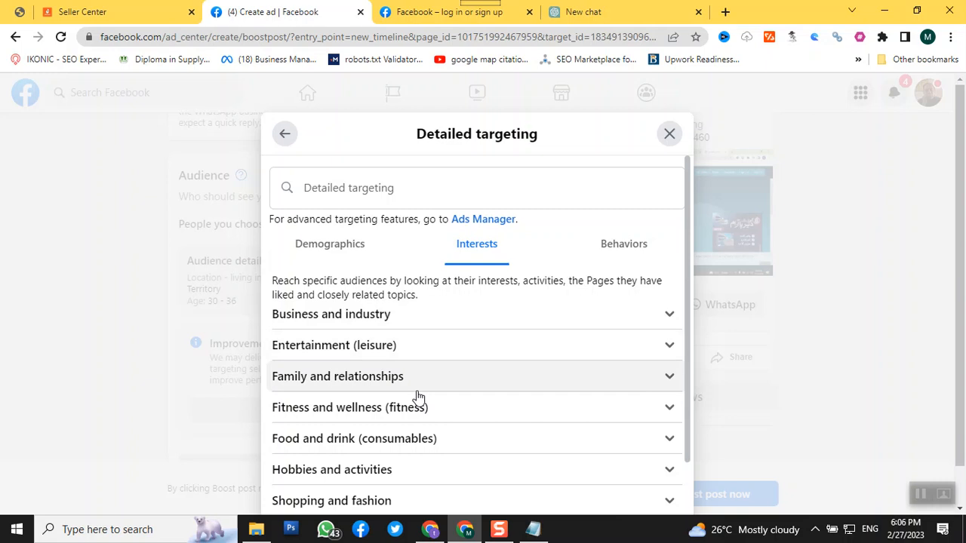
{"action": "left_click", "coordinate": [335, 324]}
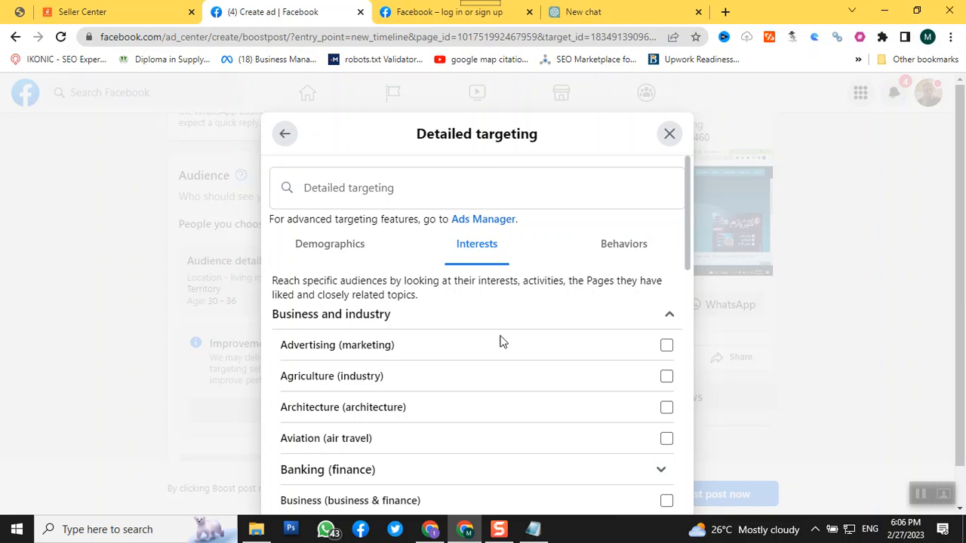
{"action": "left_click", "coordinate": [667, 347]}
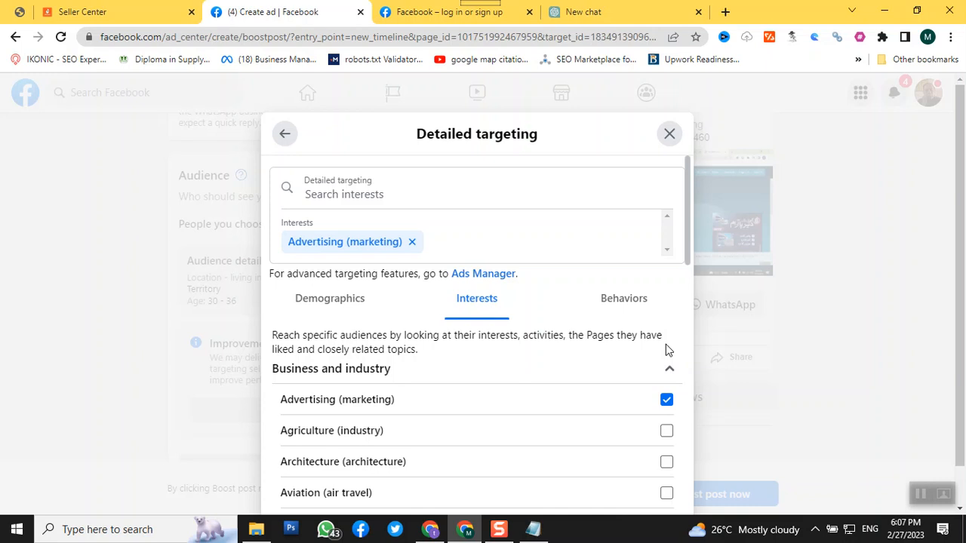
Examine the Behaviors targeting categories, including the options within Mobile Device User
{"action": "scroll", "coordinate": [603, 322], "scroll_direction": "down", "scroll_amount": 2}
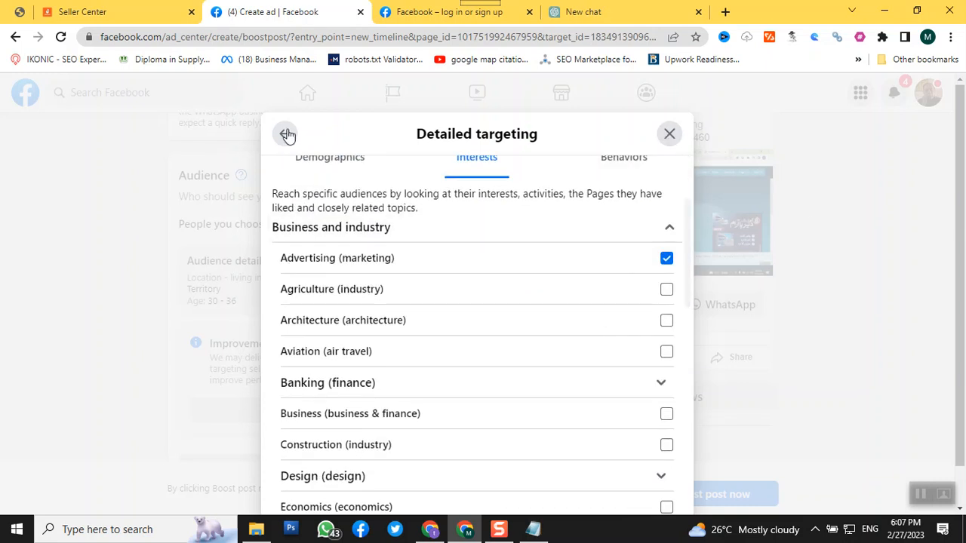
{"action": "scroll", "coordinate": [491, 287], "scroll_direction": "up", "scroll_amount": 2}
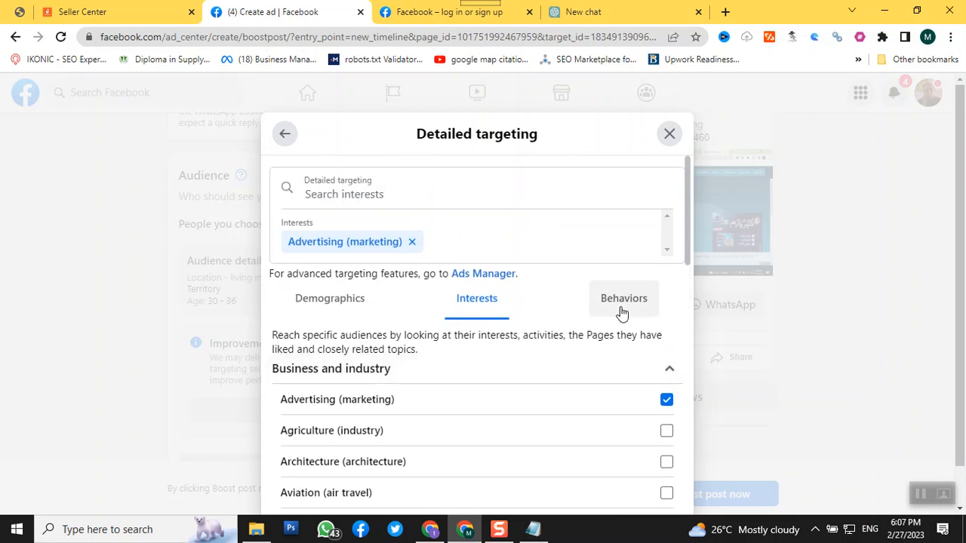
{"action": "left_click", "coordinate": [622, 311]}
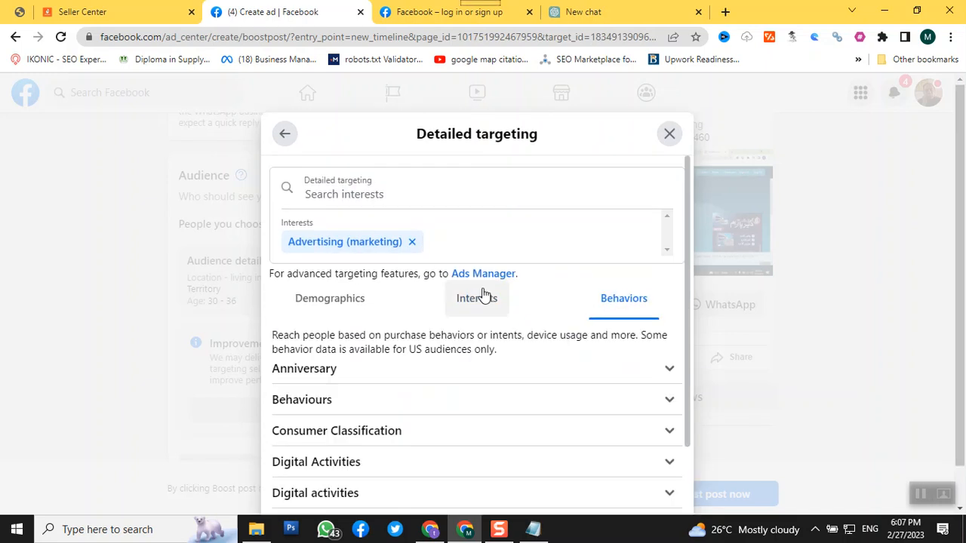
{"action": "scroll", "coordinate": [484, 294], "scroll_direction": "down", "scroll_amount": 1}
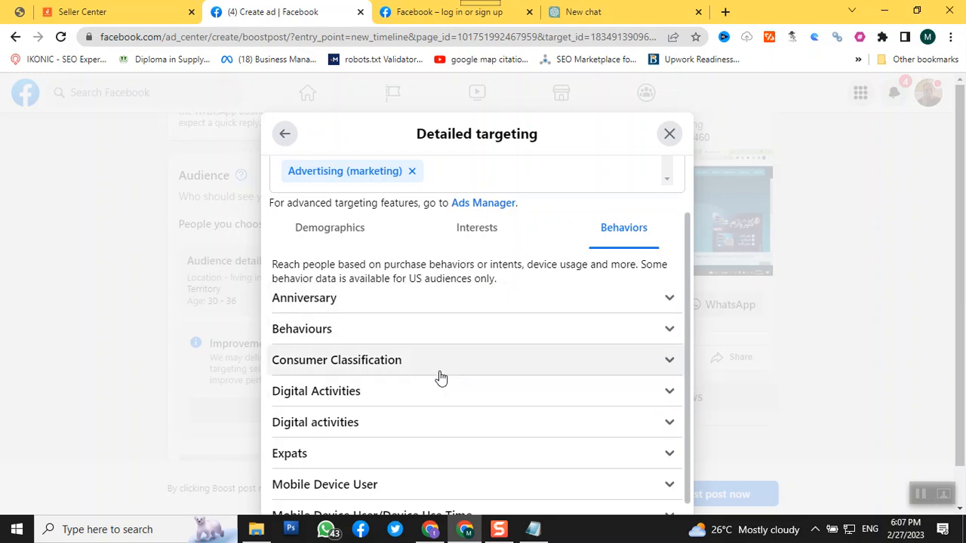
{"action": "scroll", "coordinate": [442, 429], "scroll_direction": "down", "scroll_amount": 1}
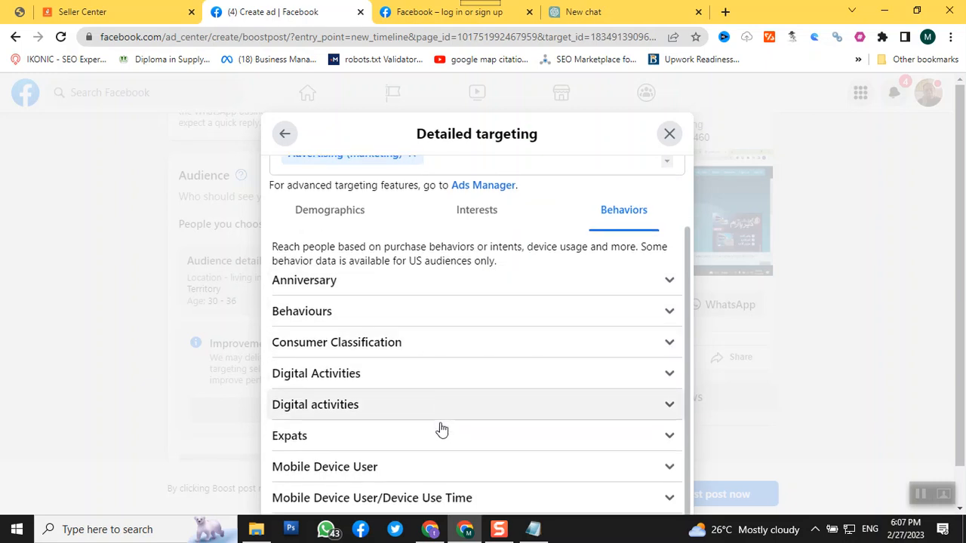
{"action": "left_click", "coordinate": [408, 467]}
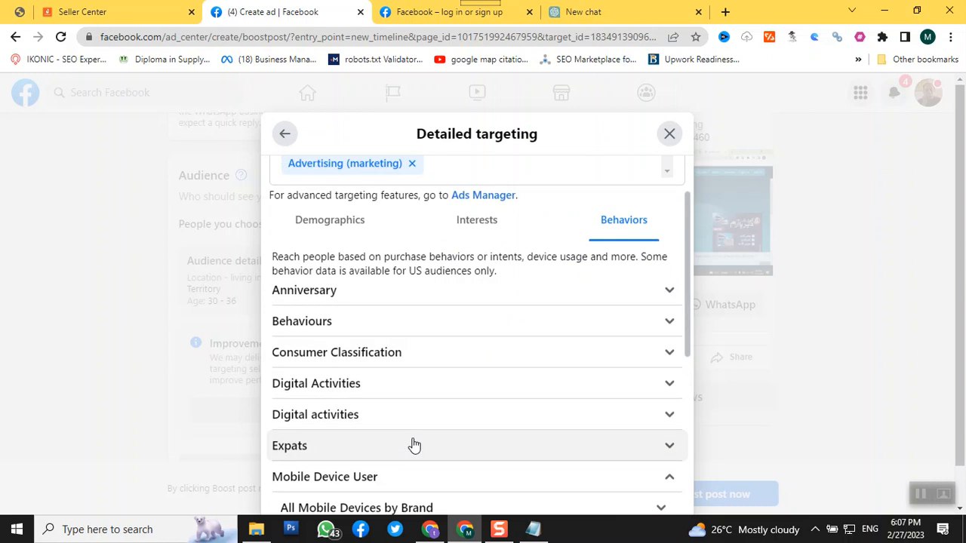
{"action": "scroll", "coordinate": [566, 438], "scroll_direction": "down", "scroll_amount": 2}
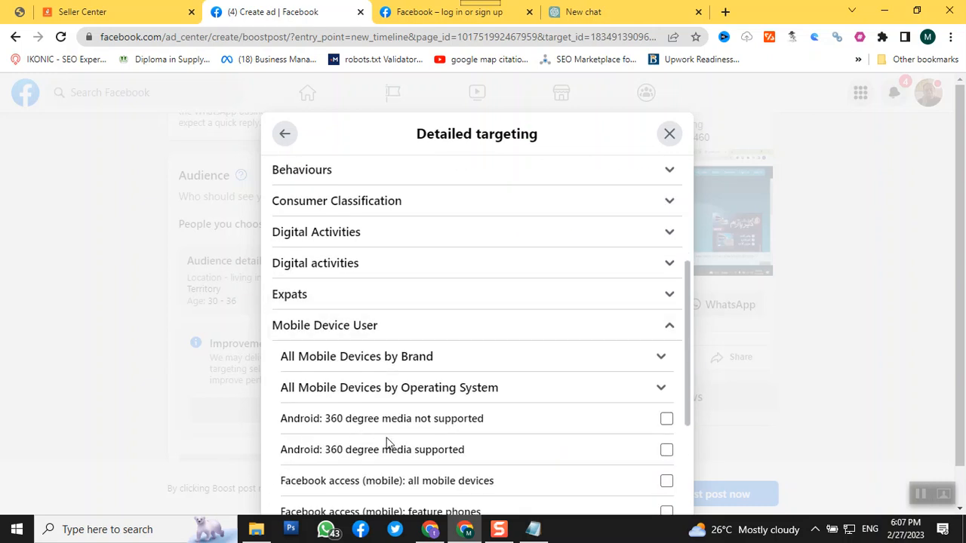
Examine the Mobile Device User targeting options, including the device brands and the individual Apple models
{"action": "scroll", "coordinate": [459, 446], "scroll_direction": "down", "scroll_amount": 3}
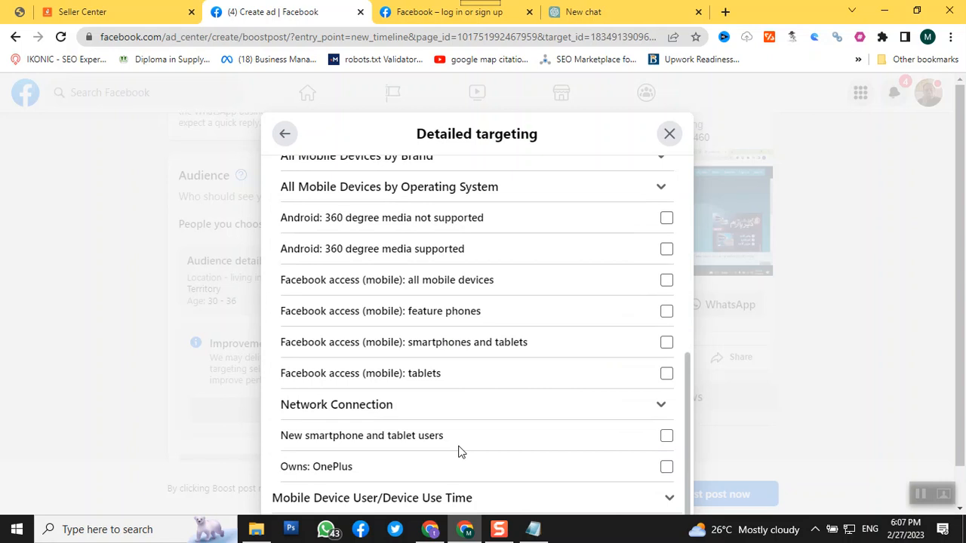
{"action": "scroll", "coordinate": [457, 445], "scroll_direction": "up", "scroll_amount": 2}
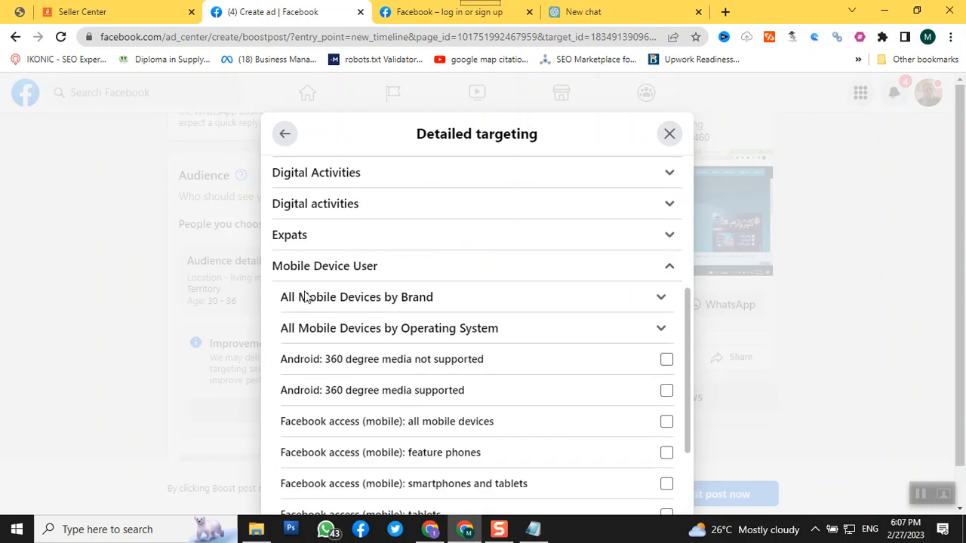
{"action": "left_click", "coordinate": [440, 302]}
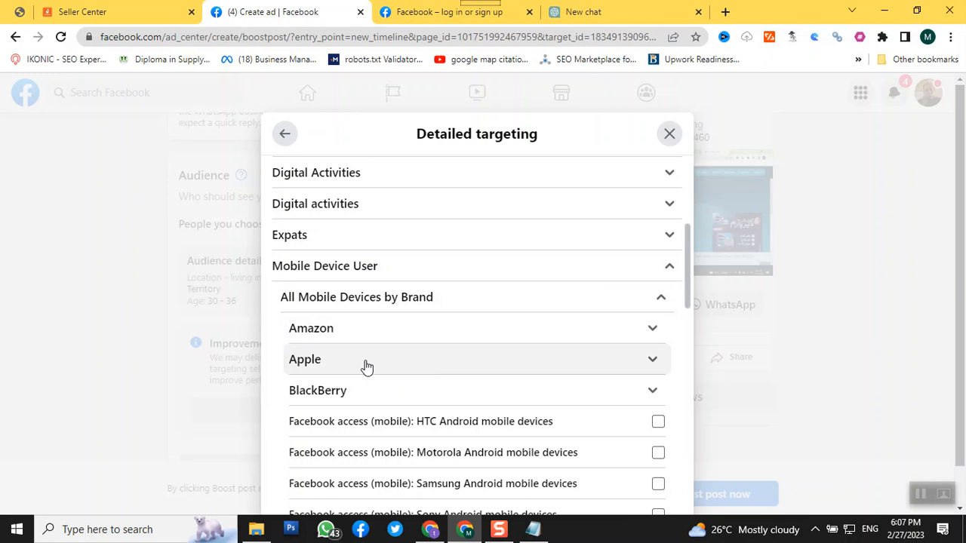
{"action": "scroll", "coordinate": [366, 366], "scroll_direction": "down", "scroll_amount": 1}
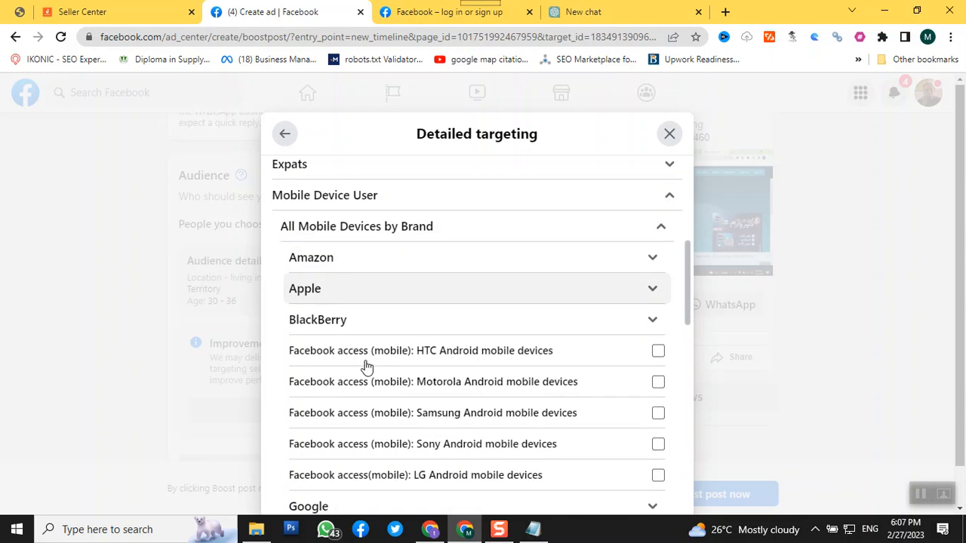
{"action": "left_click", "coordinate": [399, 293]}
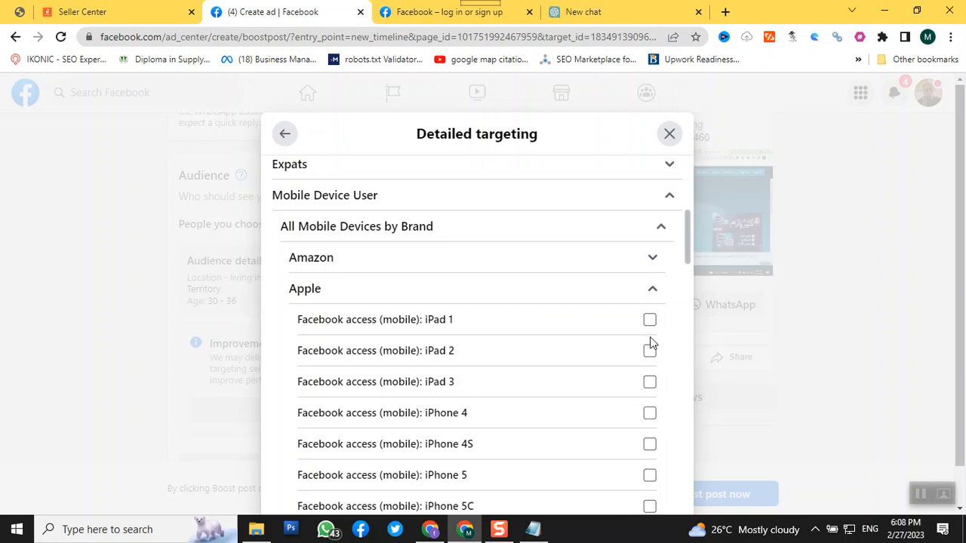
Return from detailed targeting to the audience settings and save the audience with the Advertising (marketing) interest
{"action": "left_click", "coordinate": [283, 136]}
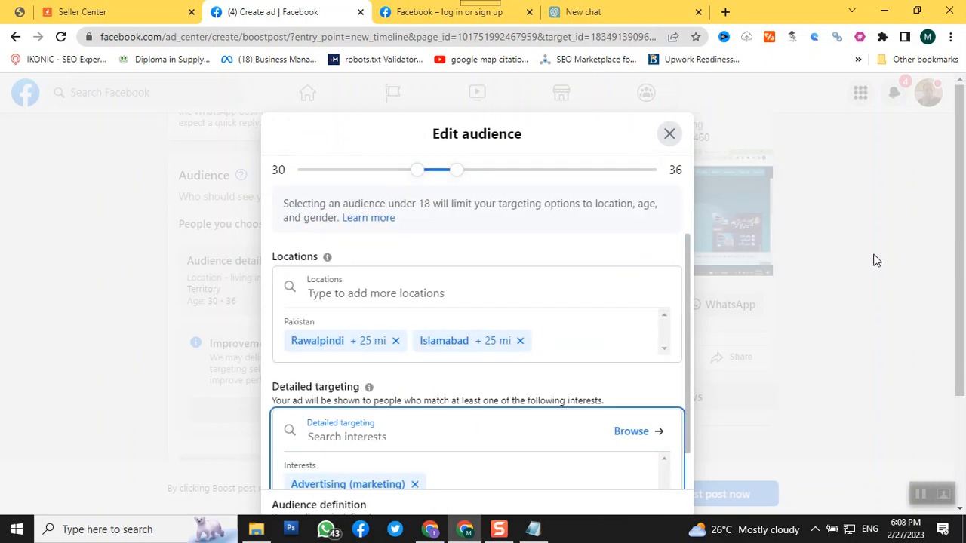
{"action": "scroll", "coordinate": [754, 355], "scroll_direction": "down", "scroll_amount": 3}
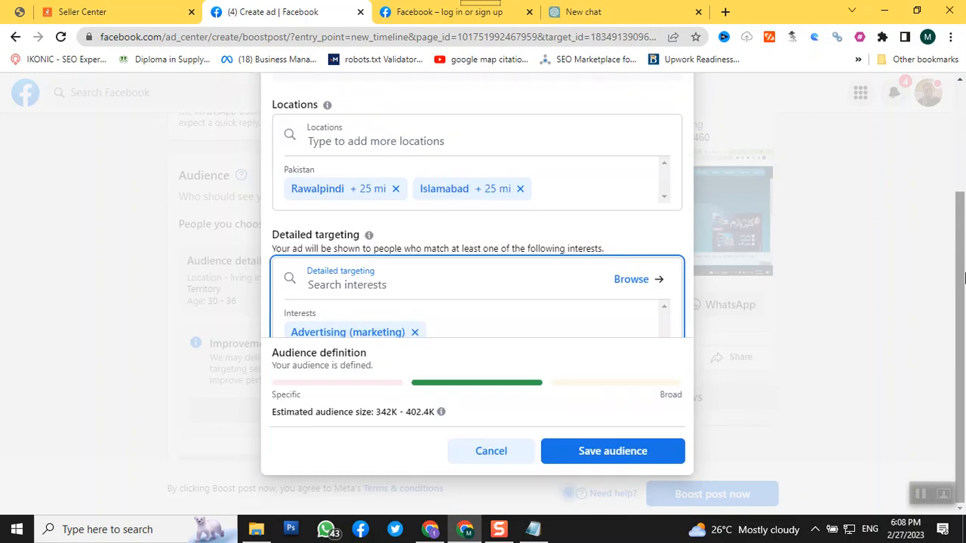
{"action": "left_click", "coordinate": [595, 451]}
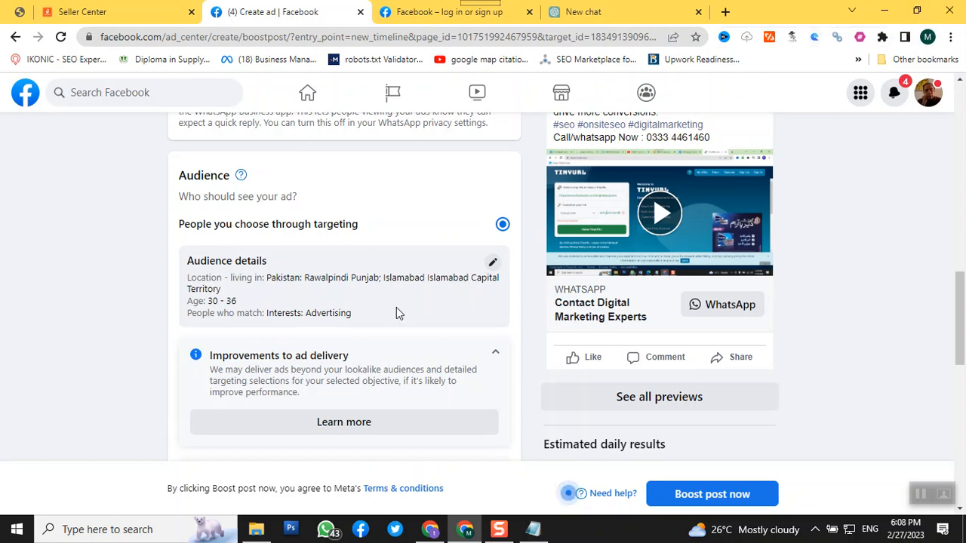
Reopen the audience for editing and remove Rawalpindi and Islamabad from its locations
{"action": "left_click", "coordinate": [493, 264]}
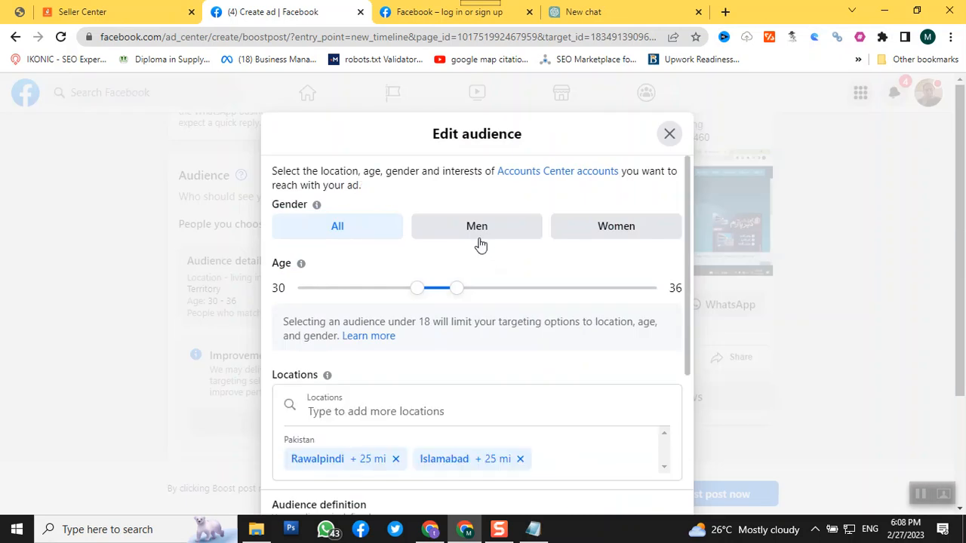
{"action": "left_click", "coordinate": [396, 458]}
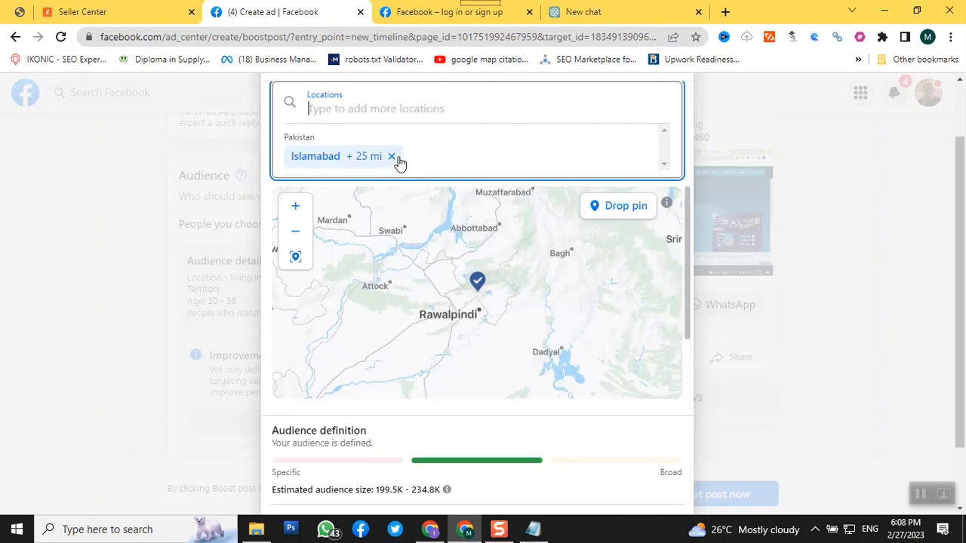
{"action": "left_click", "coordinate": [392, 155]}
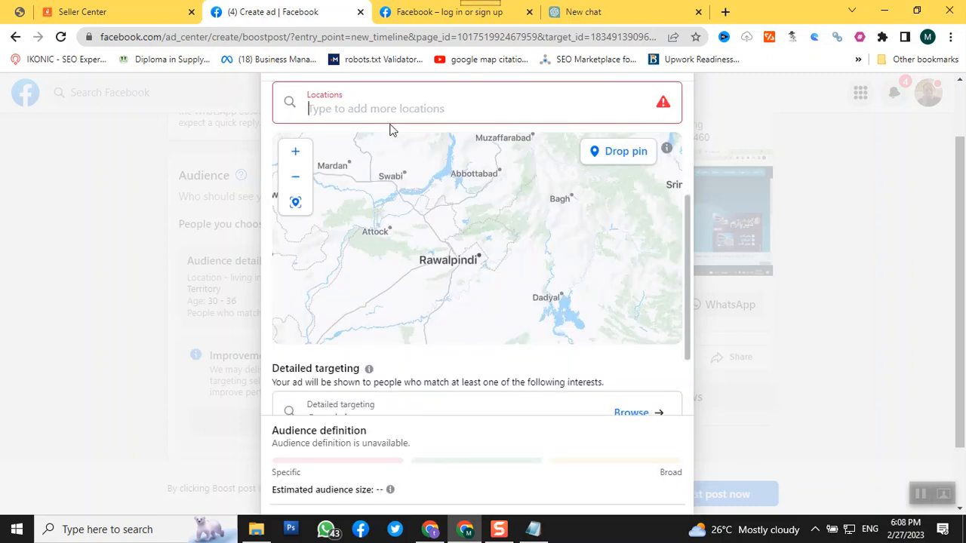
Drop a location pin on the map just east of Rawalpindi, at about 33.59, 73.12
{"action": "left_click", "coordinate": [601, 154]}
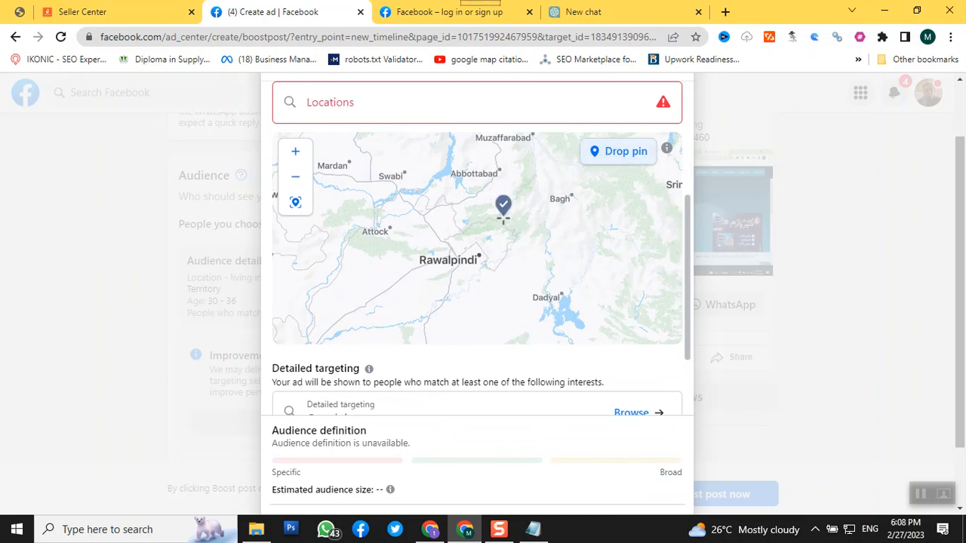
{"action": "scroll", "coordinate": [509, 276], "scroll_direction": "up", "scroll_amount": 1}
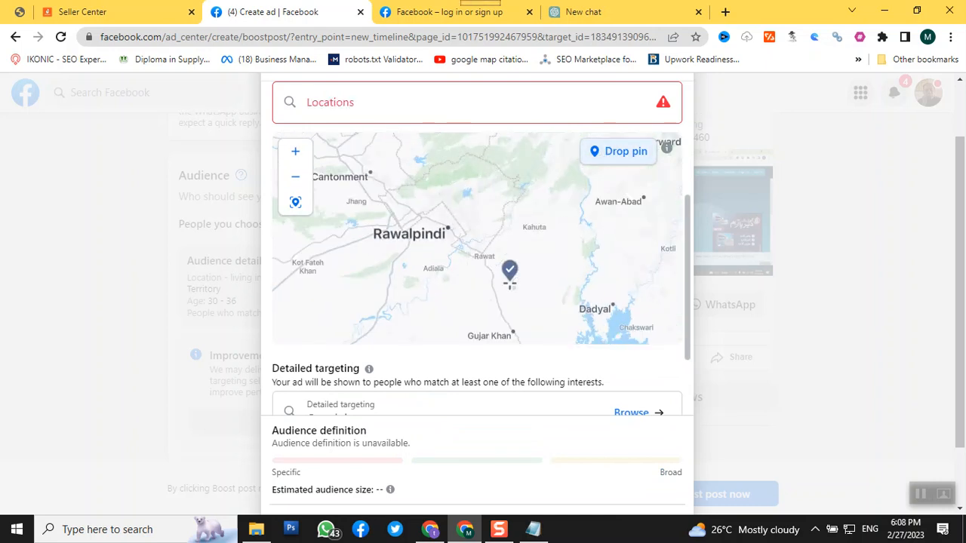
{"action": "scroll", "coordinate": [509, 278], "scroll_direction": "up", "scroll_amount": 1}
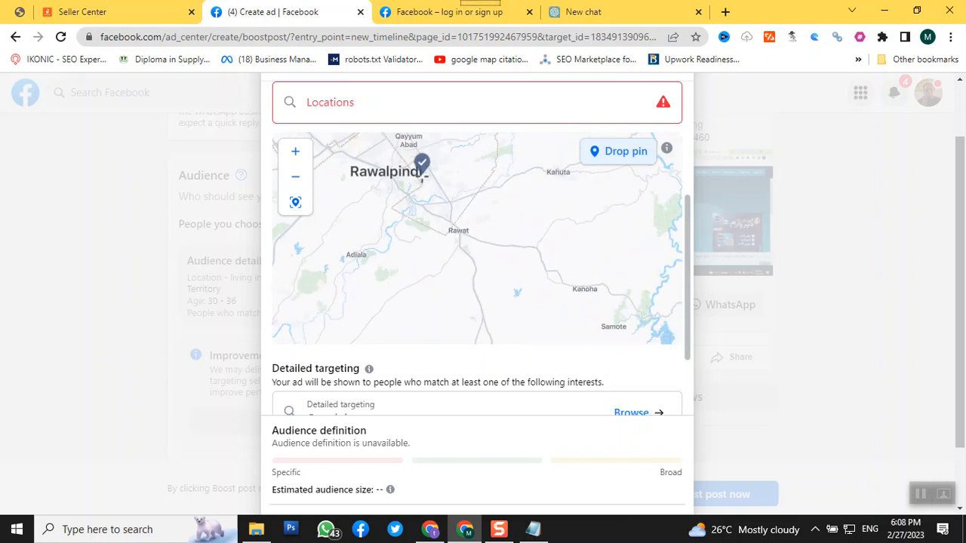
{"action": "left_click", "coordinate": [421, 176]}
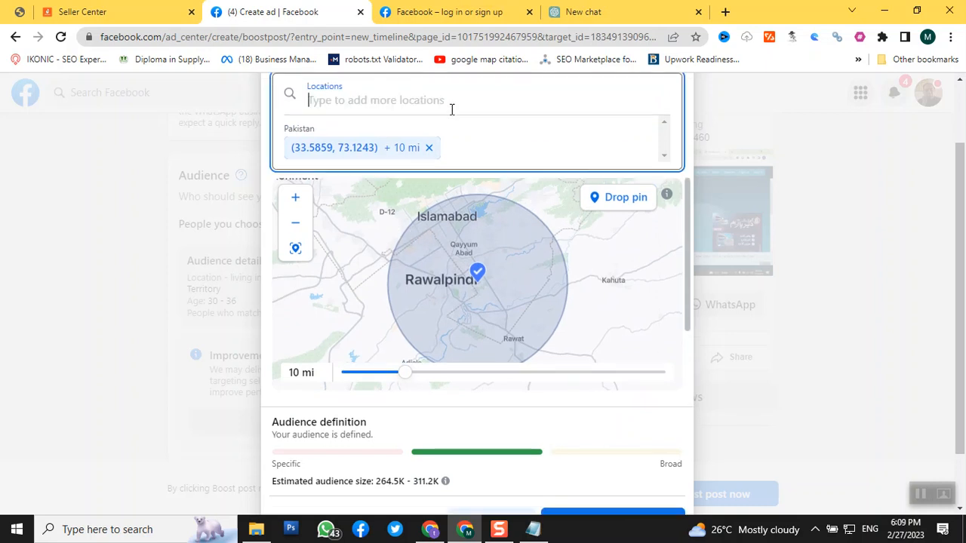
Add the city of Lahore, Punjab, Pakistan to the audience's locations
{"action": "left_click", "coordinate": [451, 108]}
{"action": "type", "text": "lahore"}
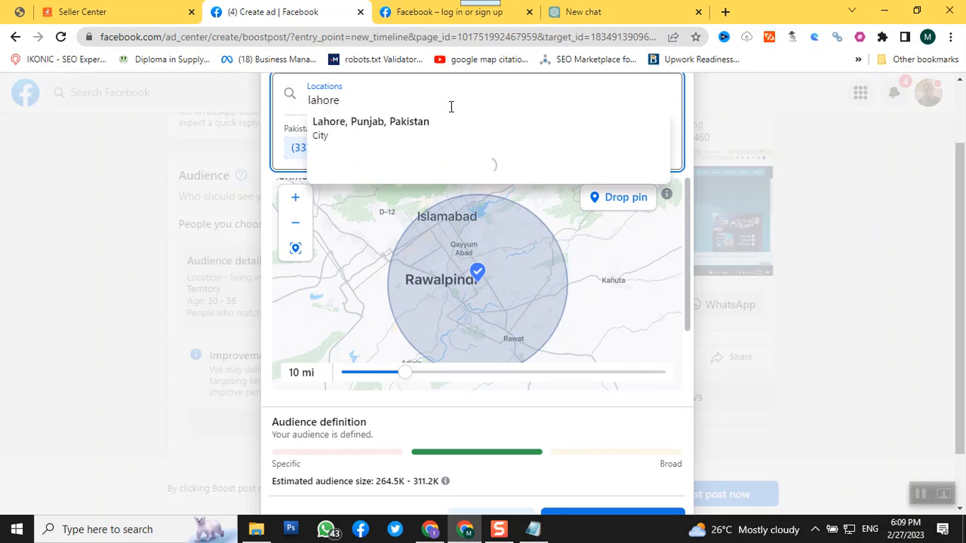
{"action": "left_click", "coordinate": [390, 129]}
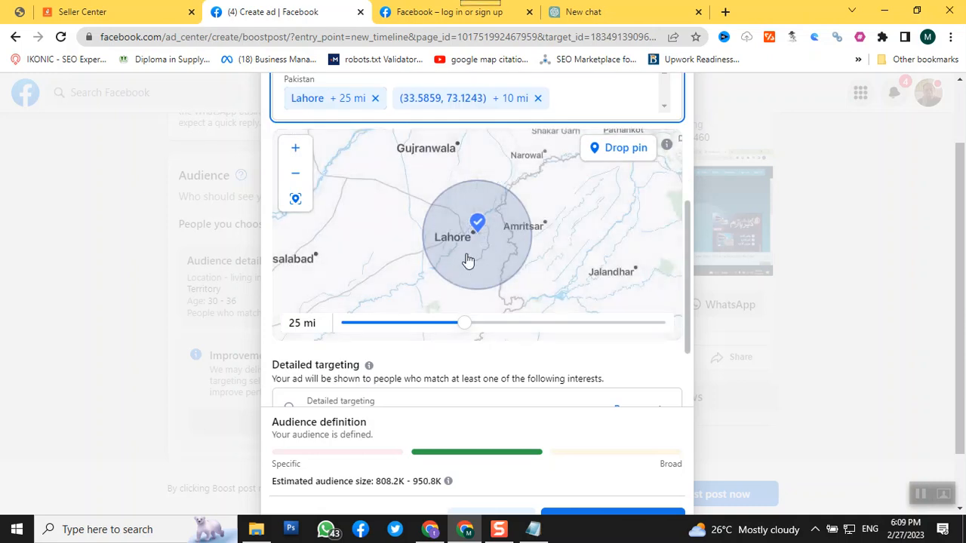
Add a second map pin just east of Lahore's centre, at about 31.56, 74.41
{"action": "scroll", "coordinate": [467, 260], "scroll_direction": "up", "scroll_amount": 5}
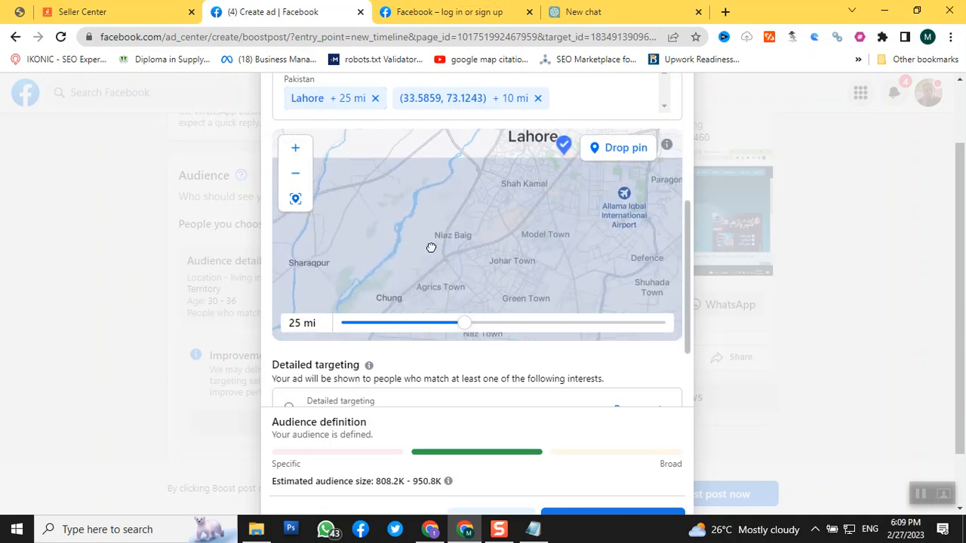
{"action": "left_click_drag", "start_coordinate": [507, 185], "coordinate": [447, 261]}
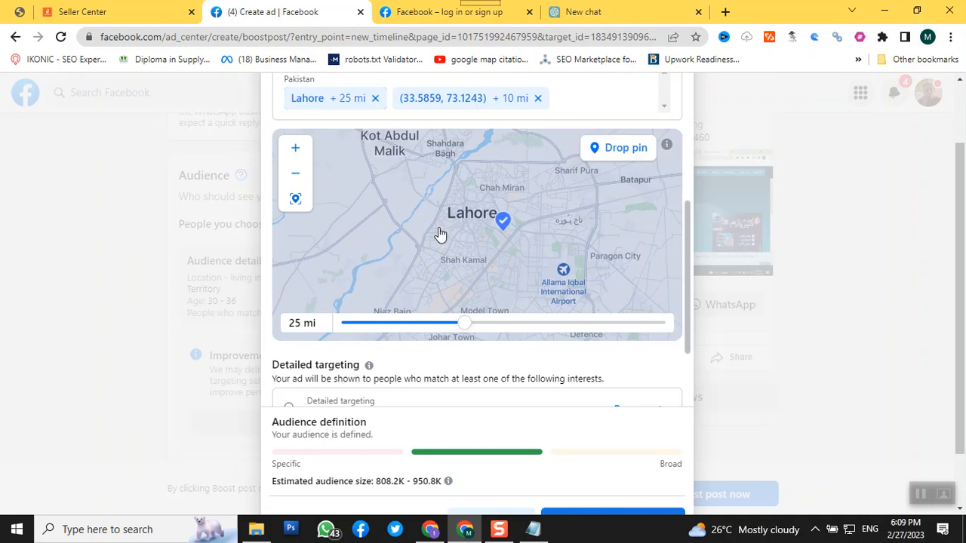
{"action": "left_click_drag", "start_coordinate": [479, 214], "coordinate": [443, 207]}
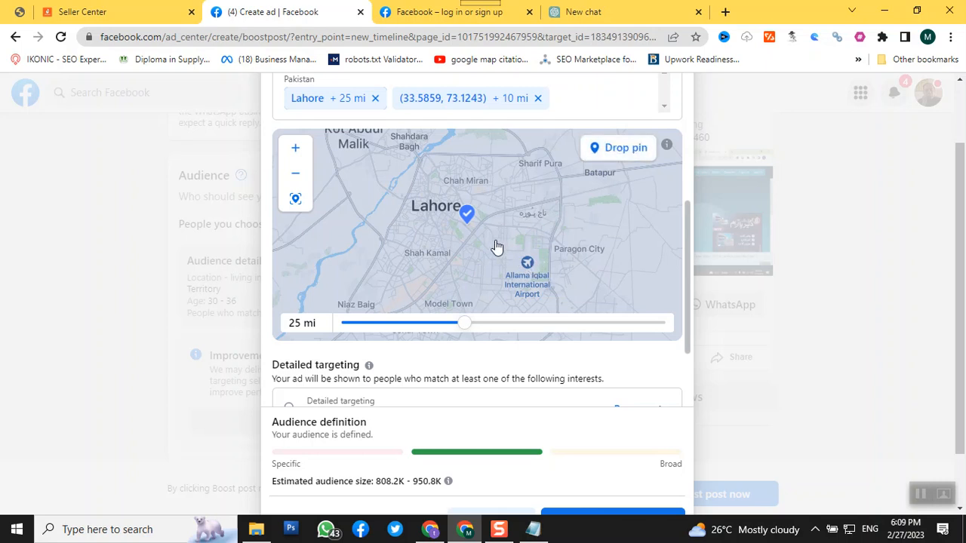
{"action": "left_click", "coordinate": [532, 219]}
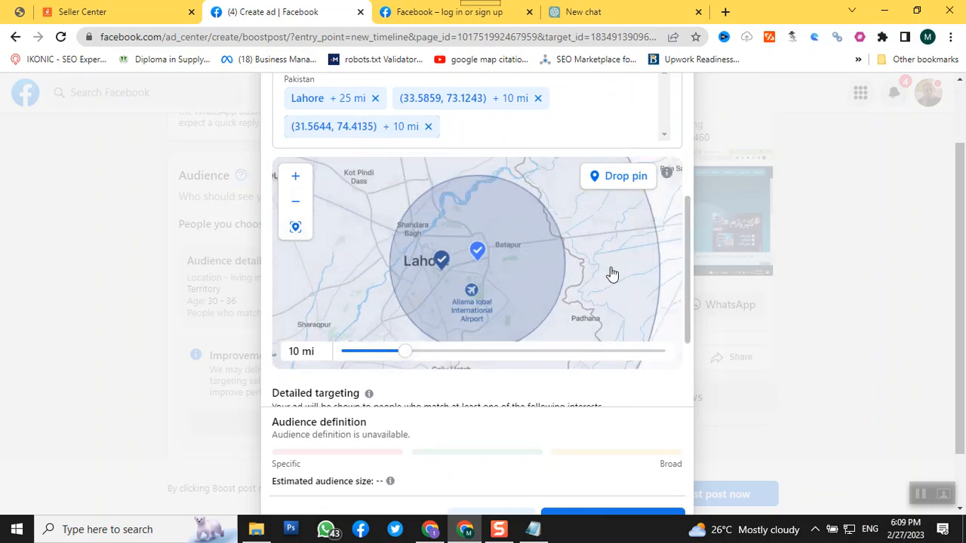
Remove both pinned locations and the city of Lahore from the audience's locations
{"action": "left_click_drag", "start_coordinate": [520, 284], "coordinate": [466, 267]}
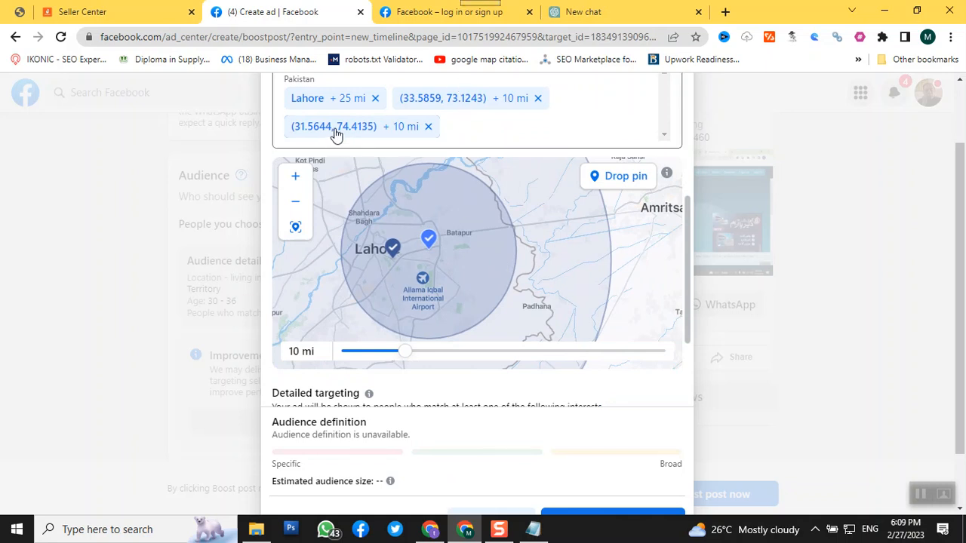
{"action": "left_click", "coordinate": [428, 127]}
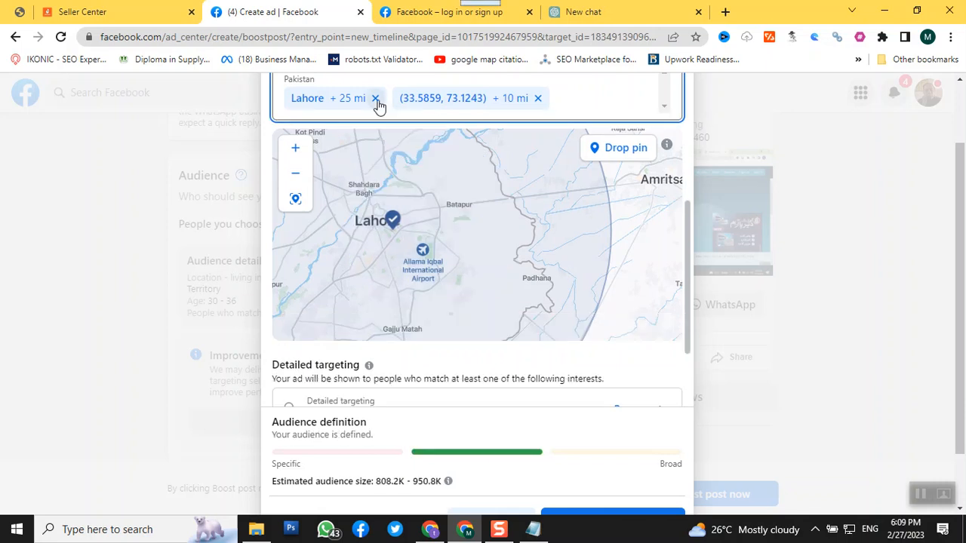
{"action": "left_click", "coordinate": [377, 100]}
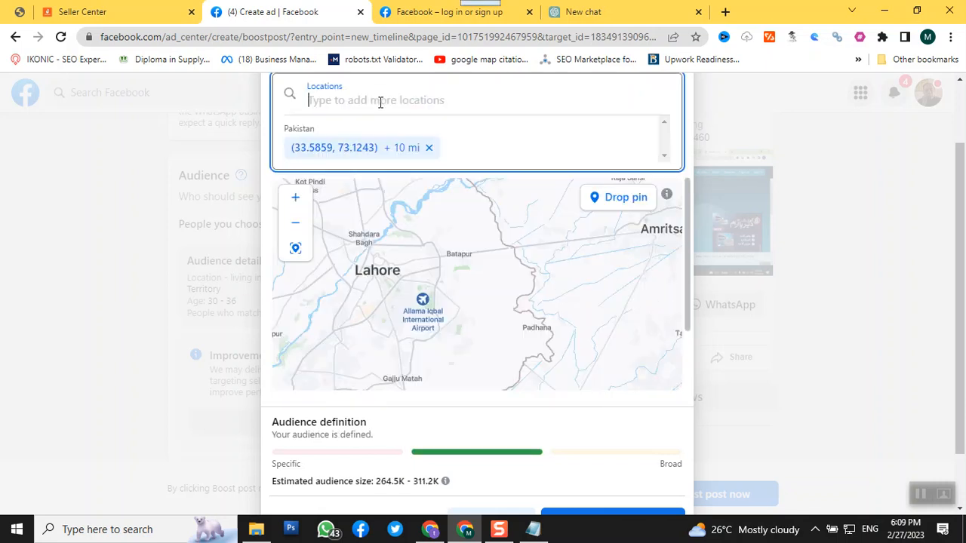
{"action": "left_click", "coordinate": [429, 149]}
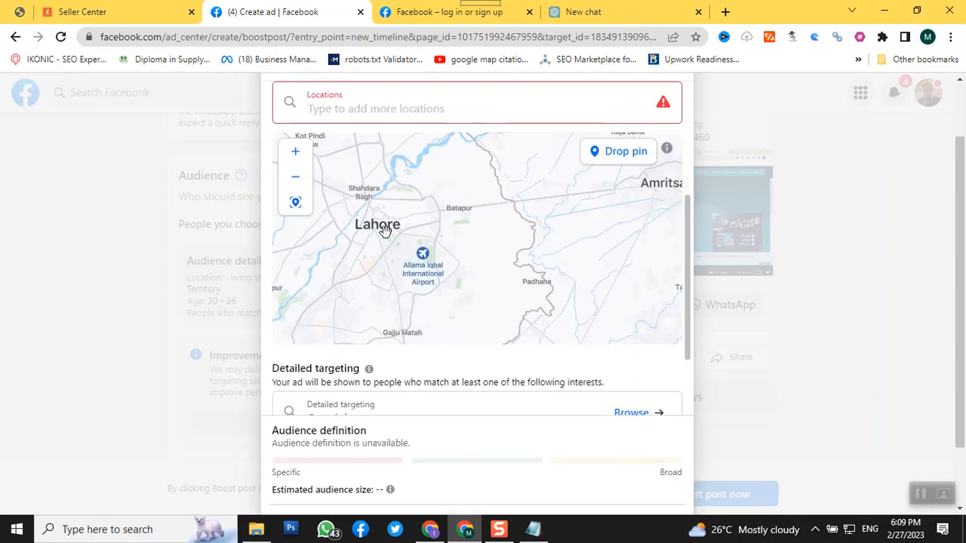
Drop a location pin on the map just east of Lahore's centre, at about 31.56, 74.41
{"action": "scroll", "coordinate": [381, 225], "scroll_direction": "up", "scroll_amount": 1}
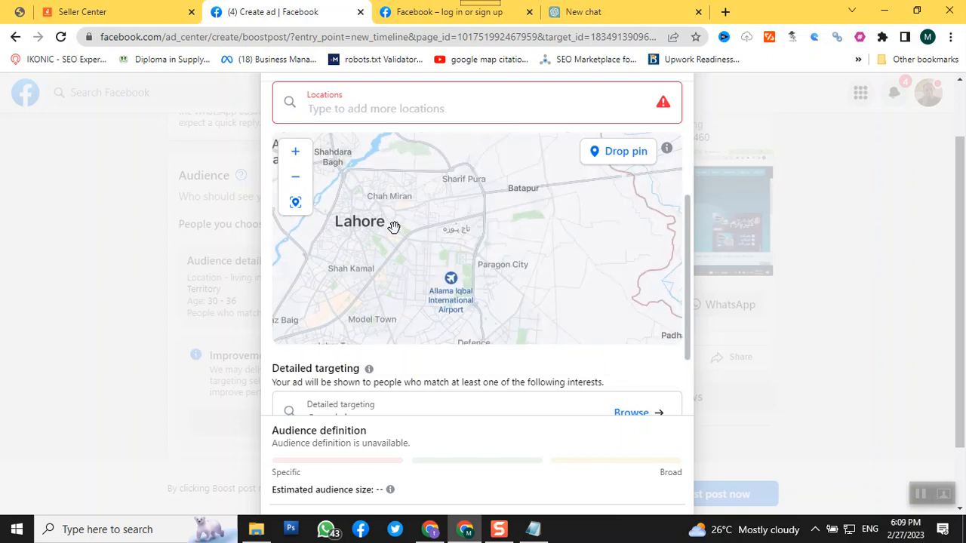
{"action": "left_click", "coordinate": [614, 166]}
{"action": "left_click", "coordinate": [460, 235]}
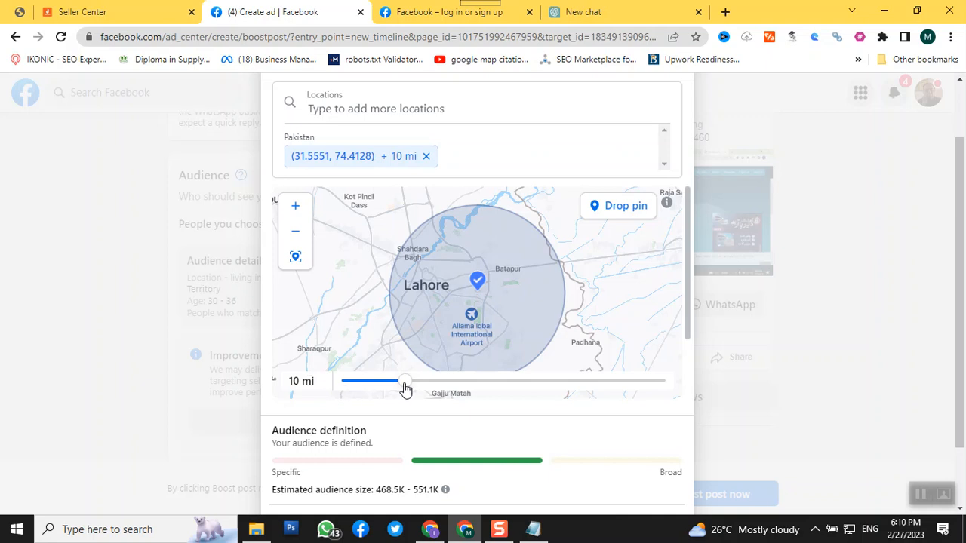
Try other radii for the Lahore pin, set it back to 10 mi, and save the audience
{"action": "left_click_drag", "start_coordinate": [406, 387], "coordinate": [332, 353]}
{"action": "left_click_drag", "start_coordinate": [436, 385], "coordinate": [407, 378]}
{"action": "scroll", "coordinate": [798, 292], "scroll_direction": "down", "scroll_amount": 1}
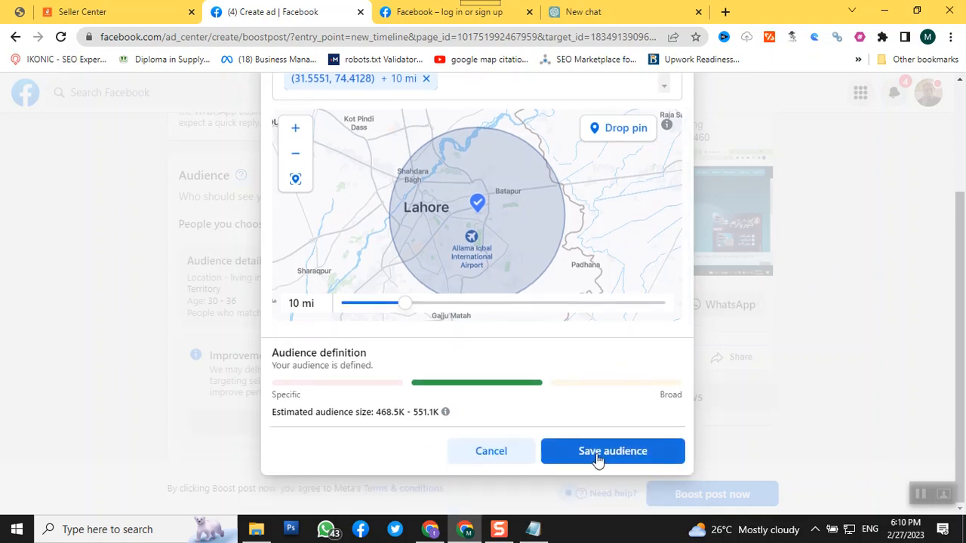
{"action": "left_click", "coordinate": [597, 453]}
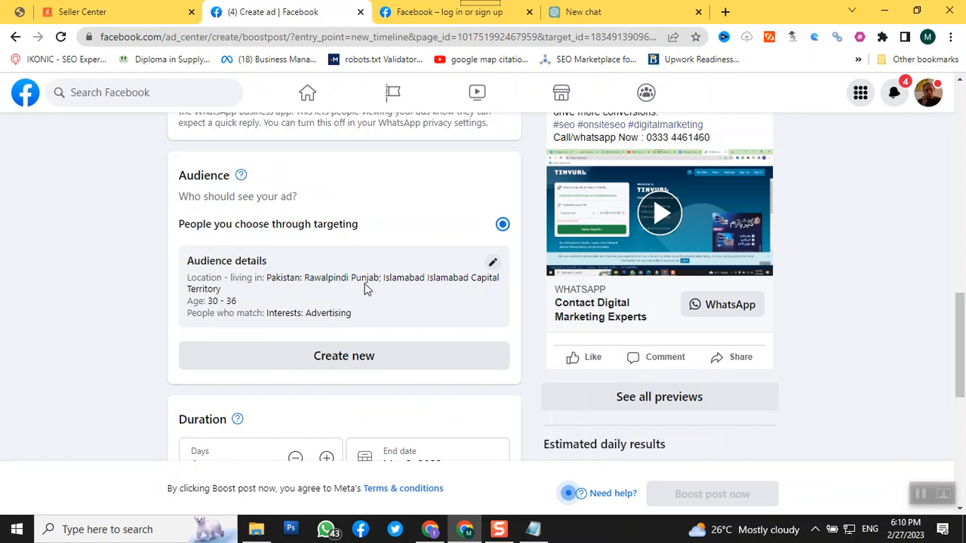
Set the ad's duration to 3 days and review the audience details and payment summary
{"action": "scroll", "coordinate": [365, 290], "scroll_direction": "down", "scroll_amount": 3}
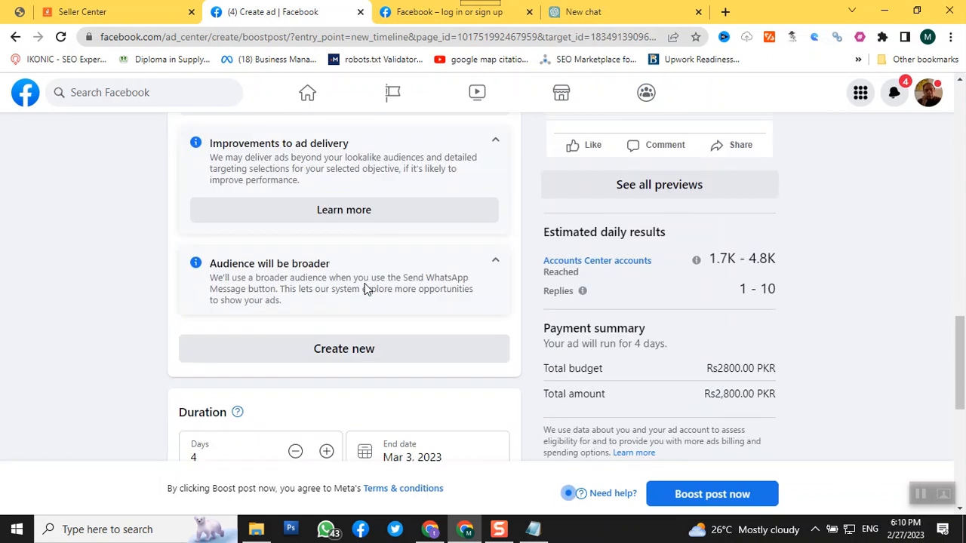
{"action": "scroll", "coordinate": [365, 287], "scroll_direction": "down", "scroll_amount": 4}
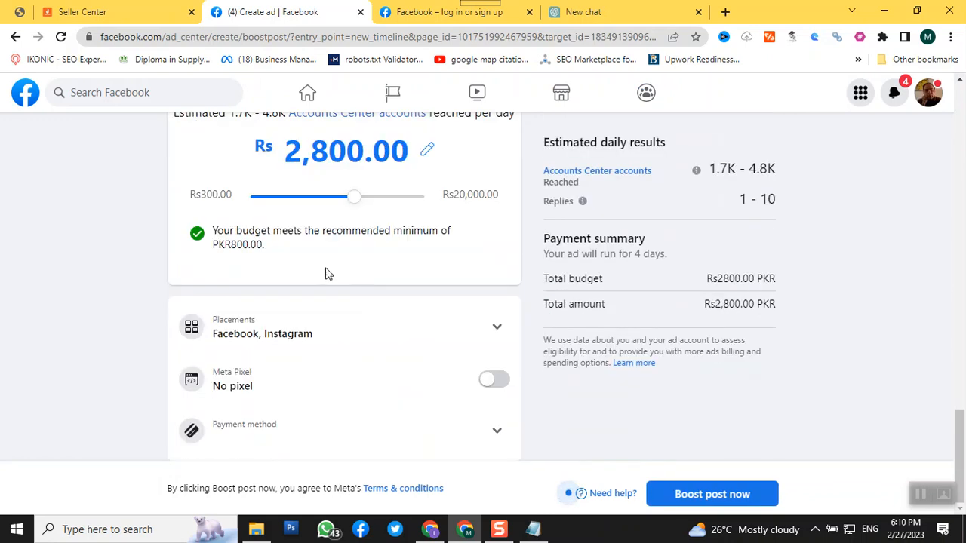
{"action": "scroll", "coordinate": [326, 273], "scroll_direction": "up", "scroll_amount": 2}
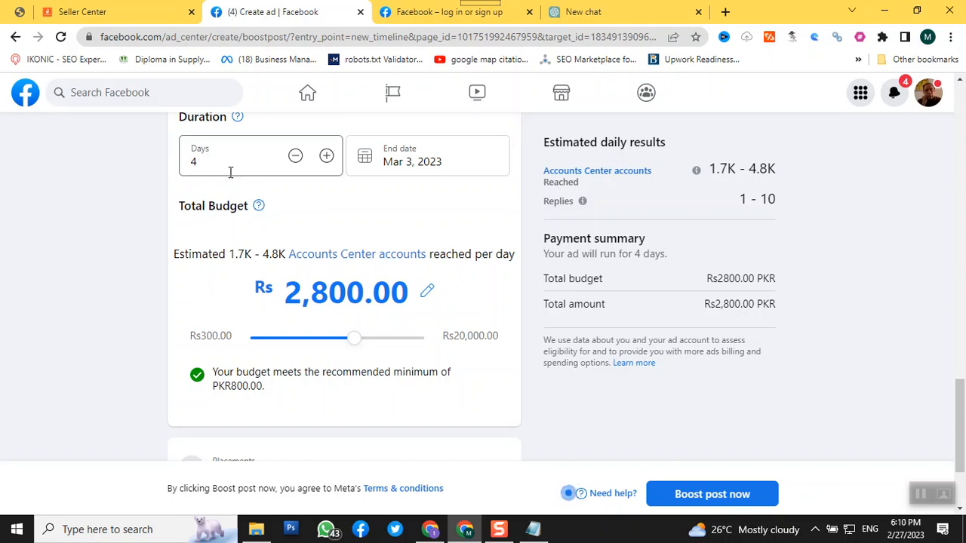
{"action": "left_click", "coordinate": [297, 158]}
{"action": "scroll", "coordinate": [297, 157], "scroll_direction": "up", "scroll_amount": 1}
{"action": "left_click", "coordinate": [296, 228]}
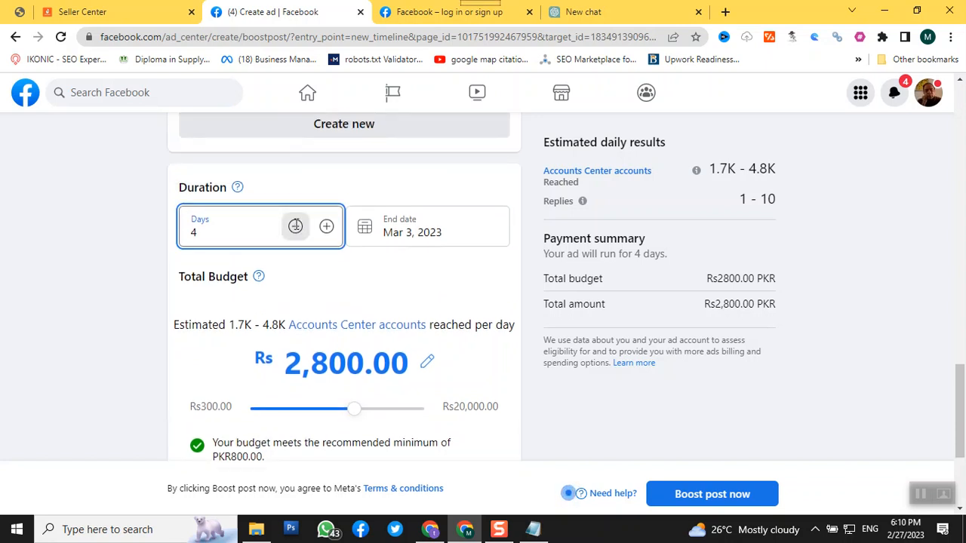
{"action": "scroll", "coordinate": [295, 229], "scroll_direction": "up", "scroll_amount": 3}
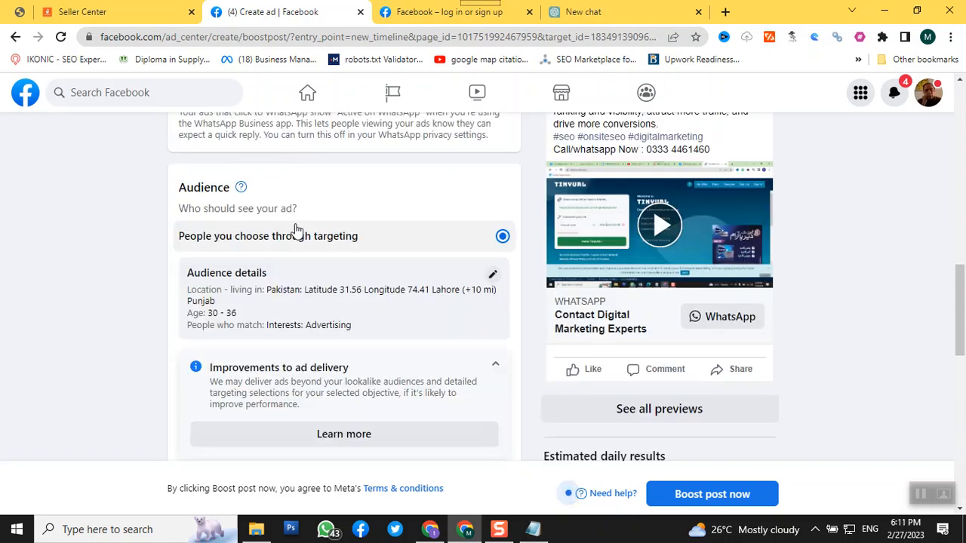
{"action": "scroll", "coordinate": [296, 229], "scroll_direction": "down", "scroll_amount": 3}
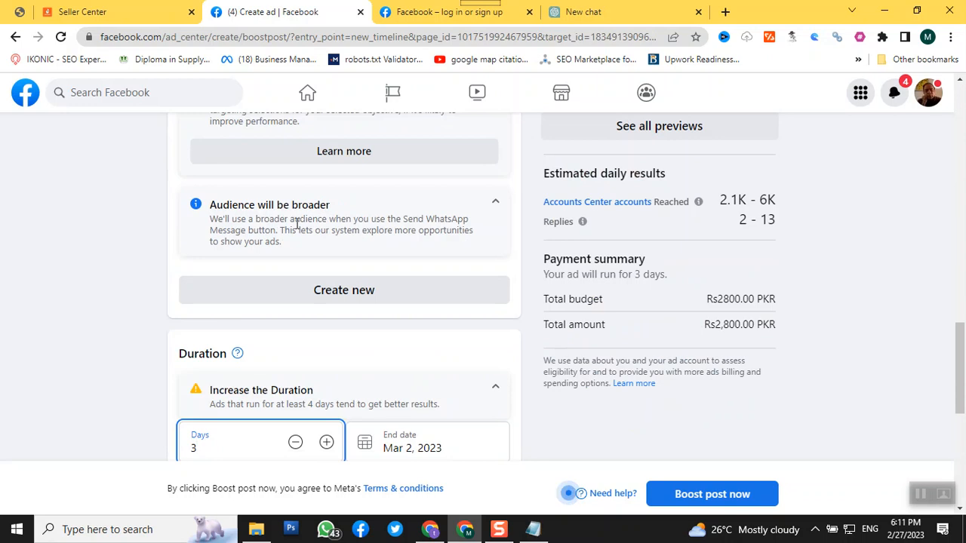
Increase the ad's duration to 4 days and review the end date, total budget, placements and payment summary
{"action": "scroll", "coordinate": [297, 230], "scroll_direction": "down", "scroll_amount": 2}
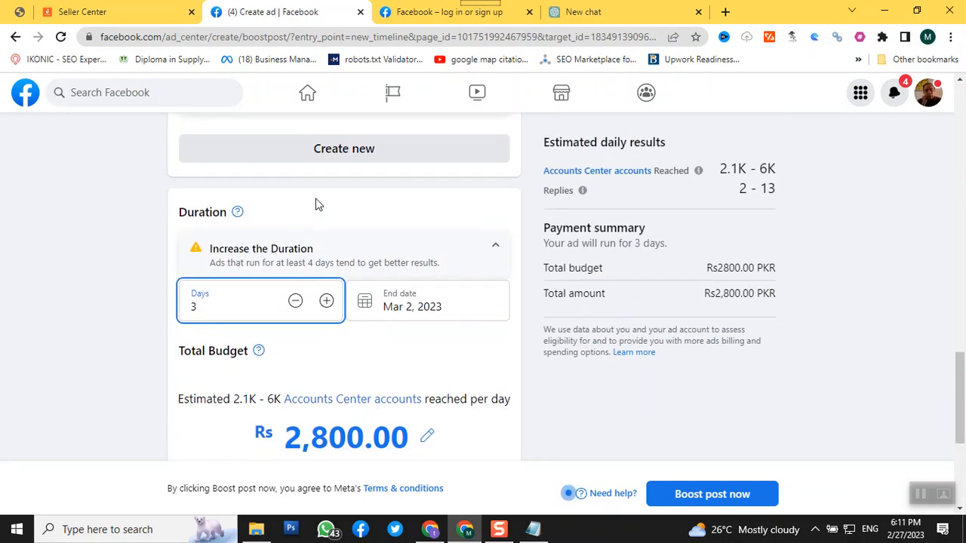
{"action": "left_click", "coordinate": [329, 299]}
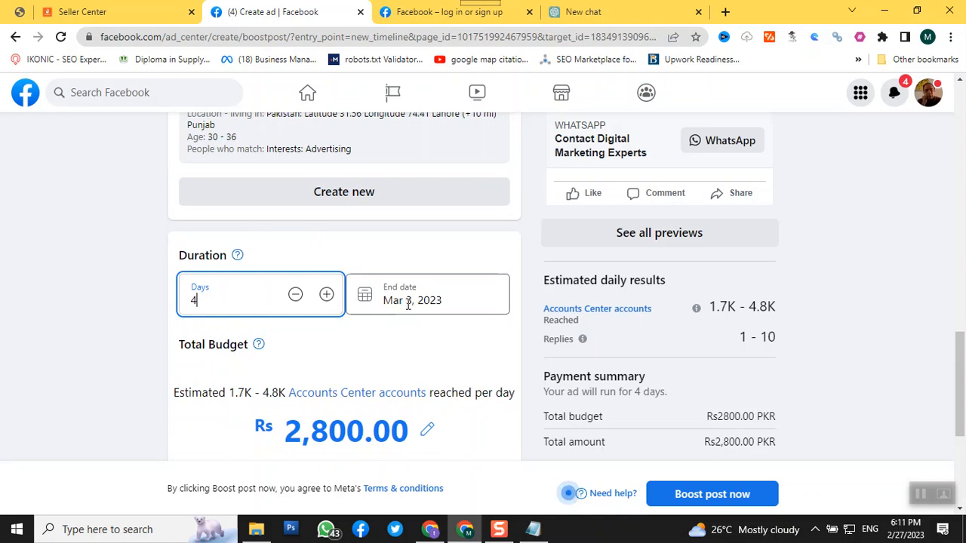
{"action": "scroll", "coordinate": [409, 305], "scroll_direction": "down", "scroll_amount": 3}
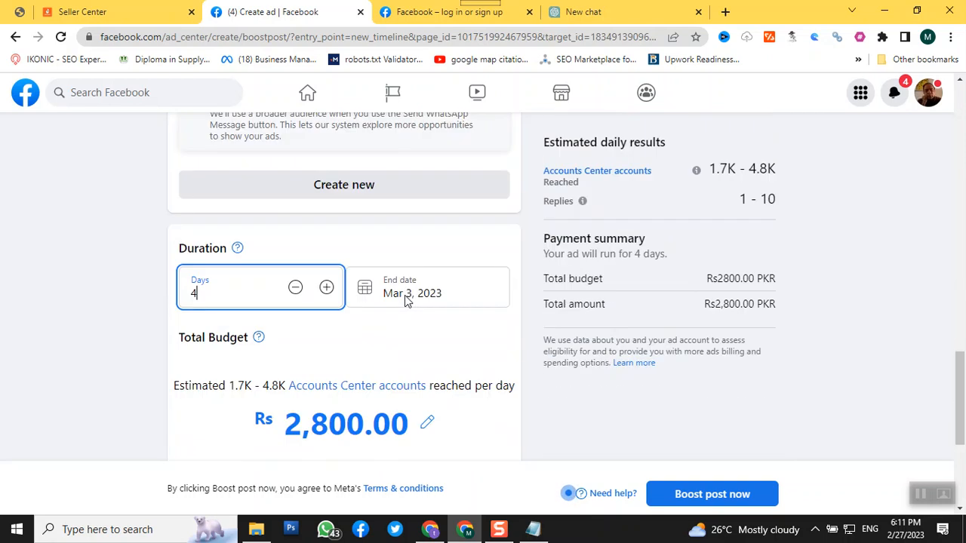
{"action": "scroll", "coordinate": [405, 296], "scroll_direction": "down", "scroll_amount": 1}
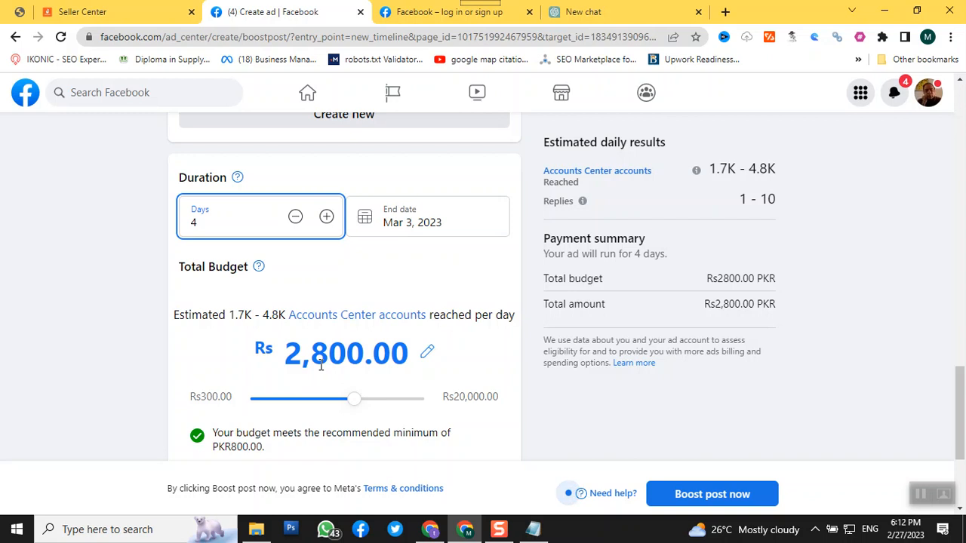
{"action": "scroll", "coordinate": [321, 366], "scroll_direction": "down", "scroll_amount": 3}
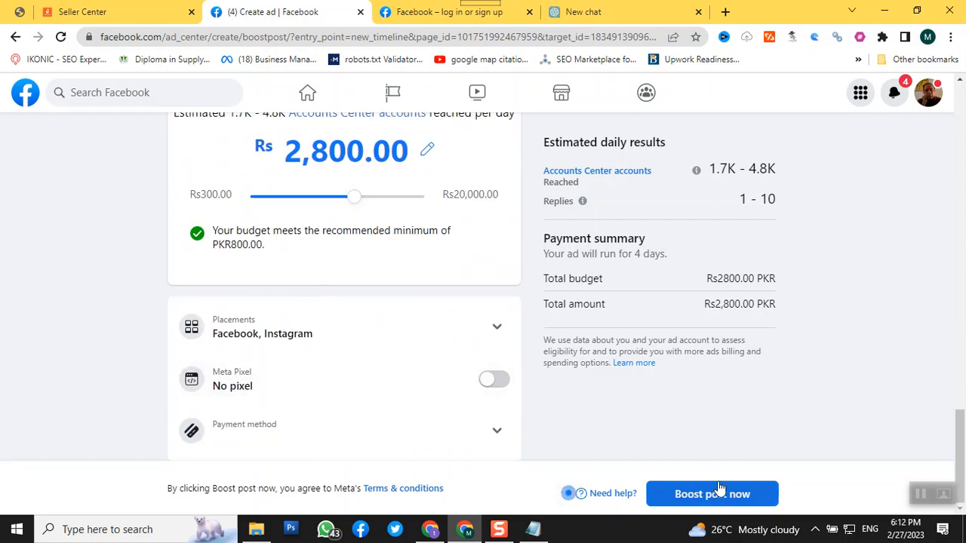
{"action": "scroll", "coordinate": [720, 487], "scroll_direction": "up", "scroll_amount": 20}
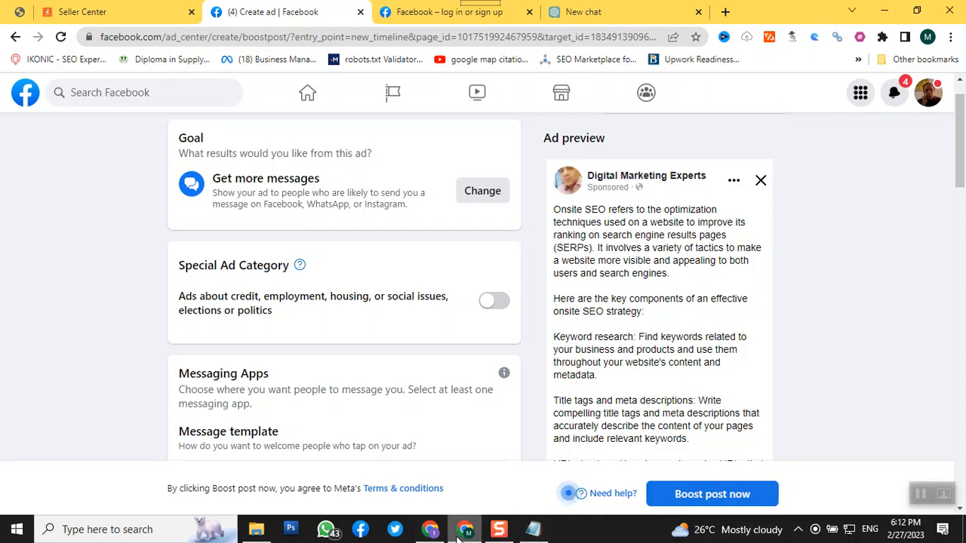
{"action": "mouse_move", "coordinate": [468, 536]}
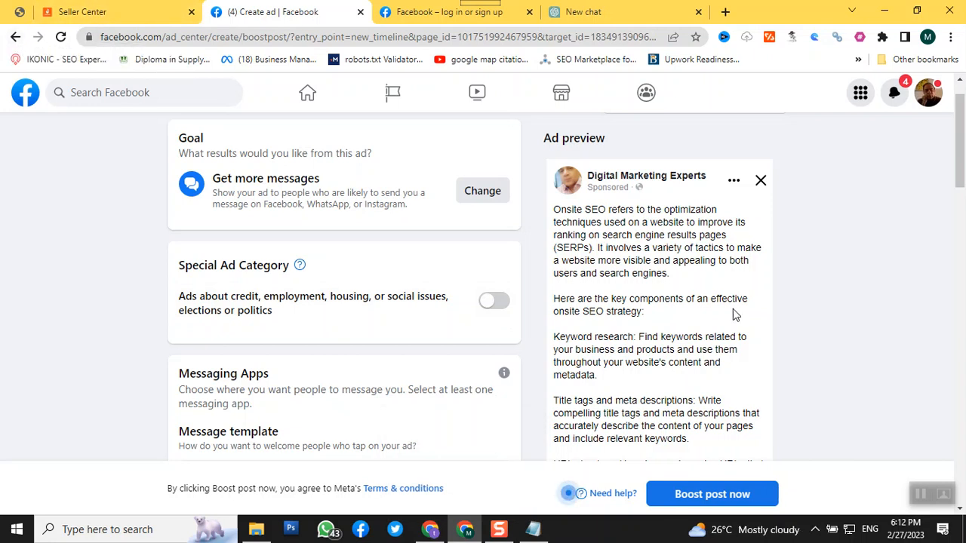
{"action": "scroll", "coordinate": [783, 270], "scroll_direction": "up", "scroll_amount": 1}
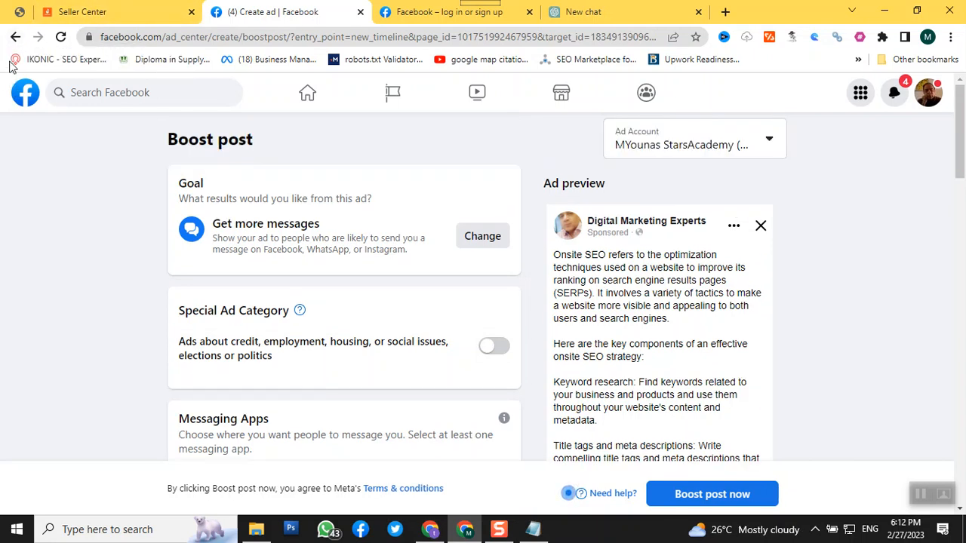
Leave the boost post setup without publishing or saving it and return to the Digital Marketing Experts page
{"action": "left_click", "coordinate": [16, 38]}
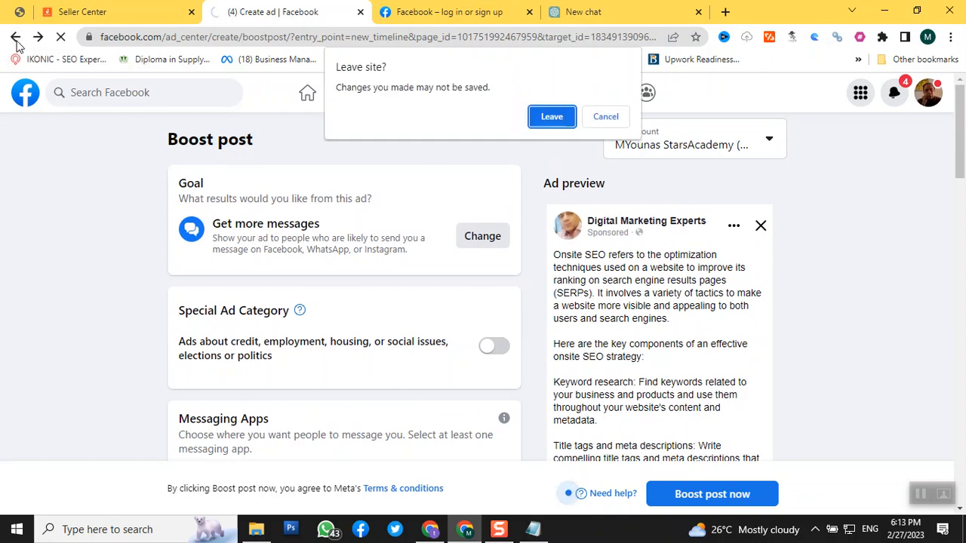
{"action": "left_click", "coordinate": [551, 118]}
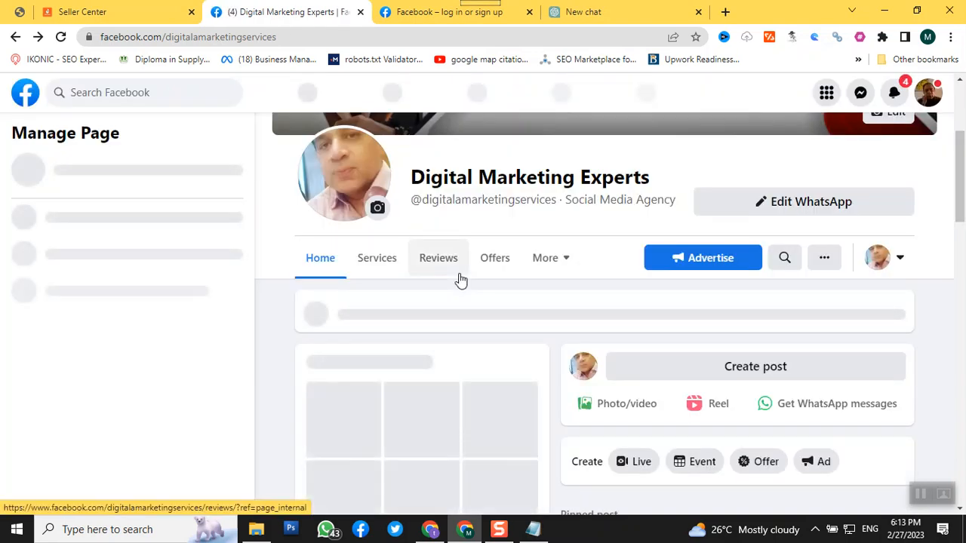
{"action": "scroll", "coordinate": [632, 327], "scroll_direction": "down", "scroll_amount": 5}
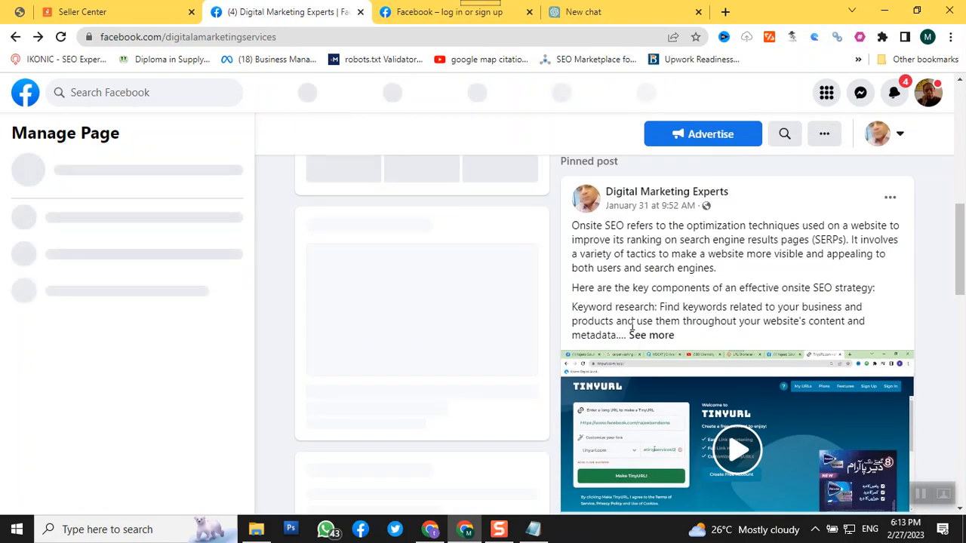
{"action": "scroll", "coordinate": [632, 326], "scroll_direction": "up", "scroll_amount": 5}
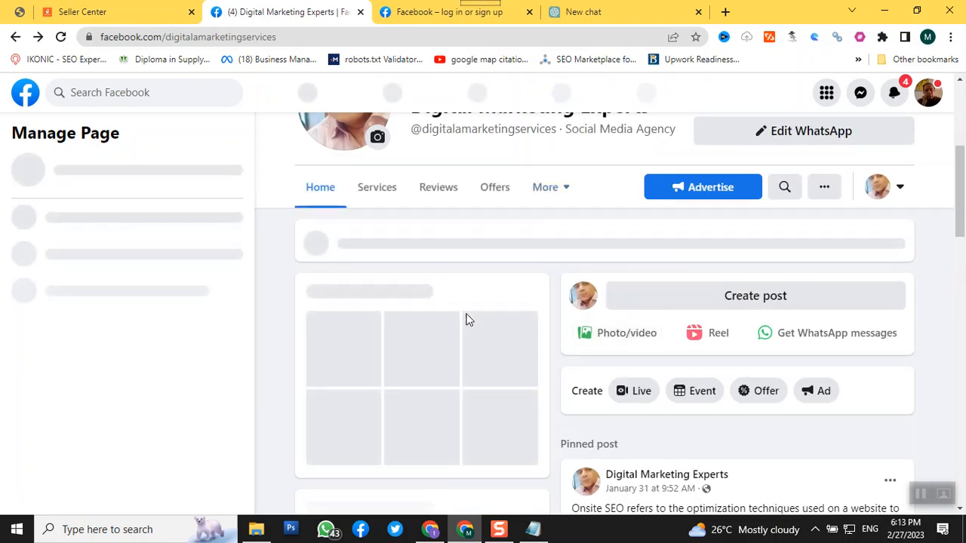
{"action": "scroll", "coordinate": [466, 320], "scroll_direction": "up", "scroll_amount": 4}
{"action": "scroll", "coordinate": [470, 316], "scroll_direction": "down", "scroll_amount": 5}
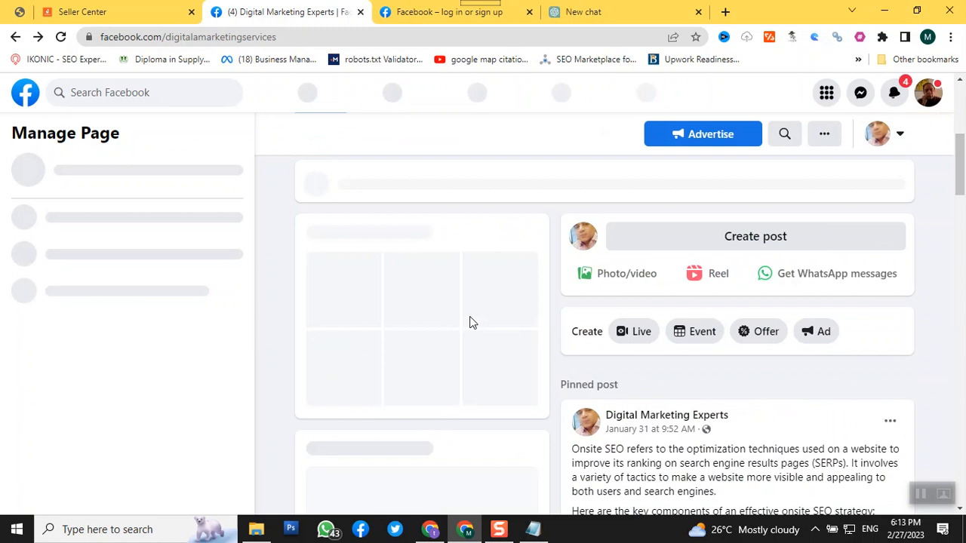
{"action": "scroll", "coordinate": [472, 323], "scroll_direction": "up", "scroll_amount": 3}
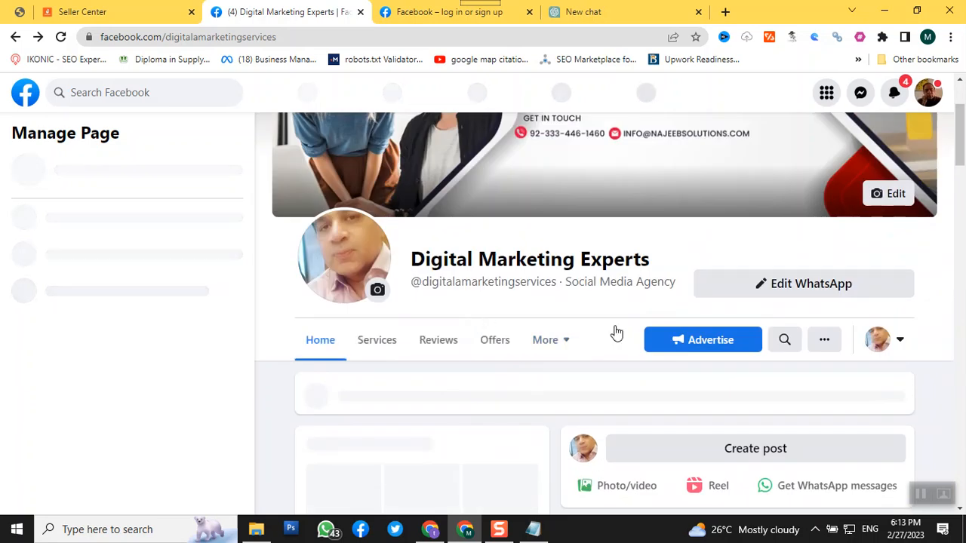
{"action": "left_click", "coordinate": [824, 343]}
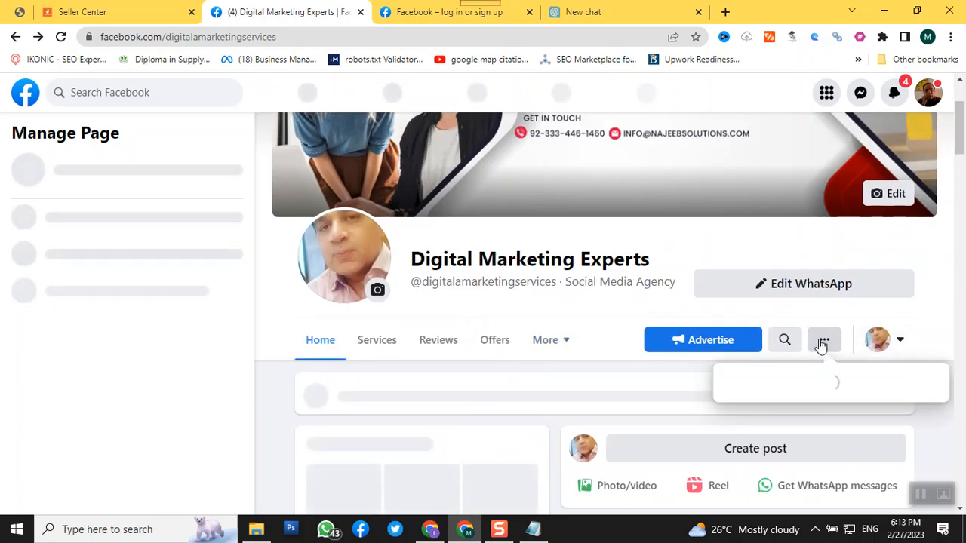
{"action": "left_click", "coordinate": [821, 346]}
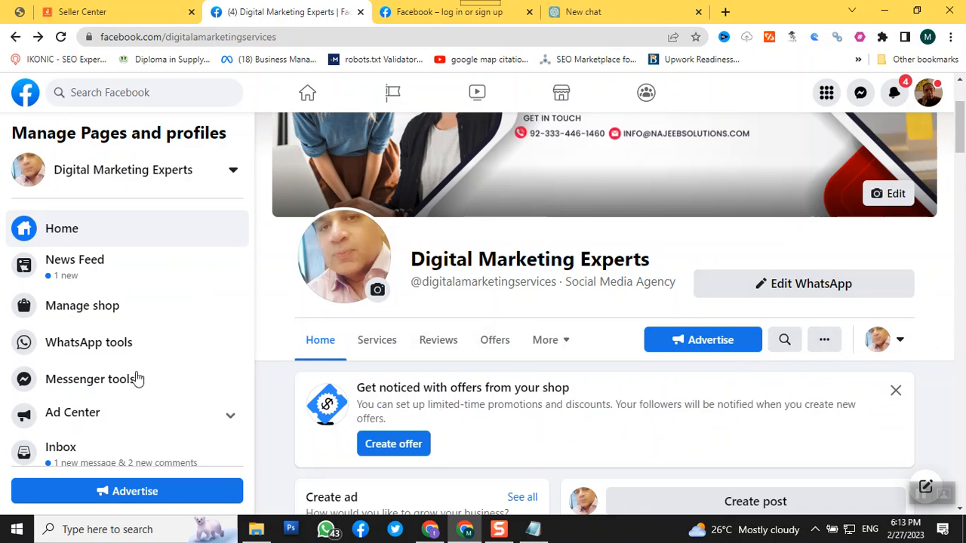
Go to the Facebook home feed and accept remembering the password in this browser
{"action": "left_click", "coordinate": [310, 94]}
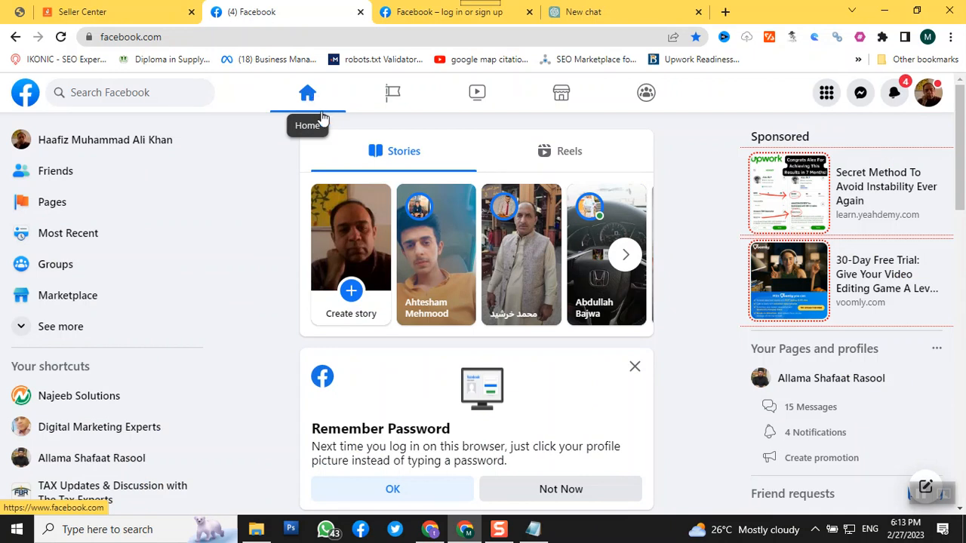
{"action": "left_click", "coordinate": [405, 500]}
Look through the news feed for sponsored posts and examine how the ads appear among regular posts
{"action": "scroll", "coordinate": [393, 445], "scroll_direction": "down", "scroll_amount": 2}
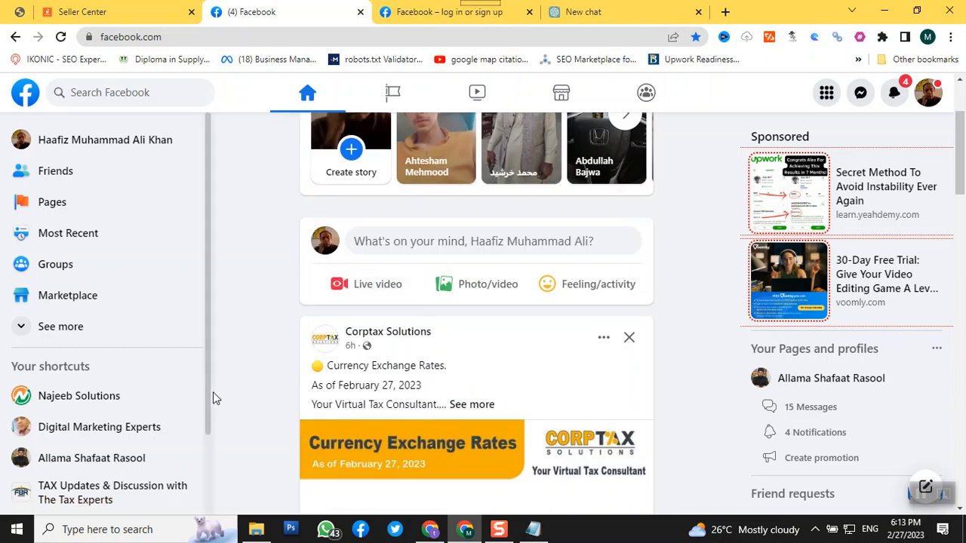
{"action": "scroll", "coordinate": [213, 391], "scroll_direction": "down", "scroll_amount": 2}
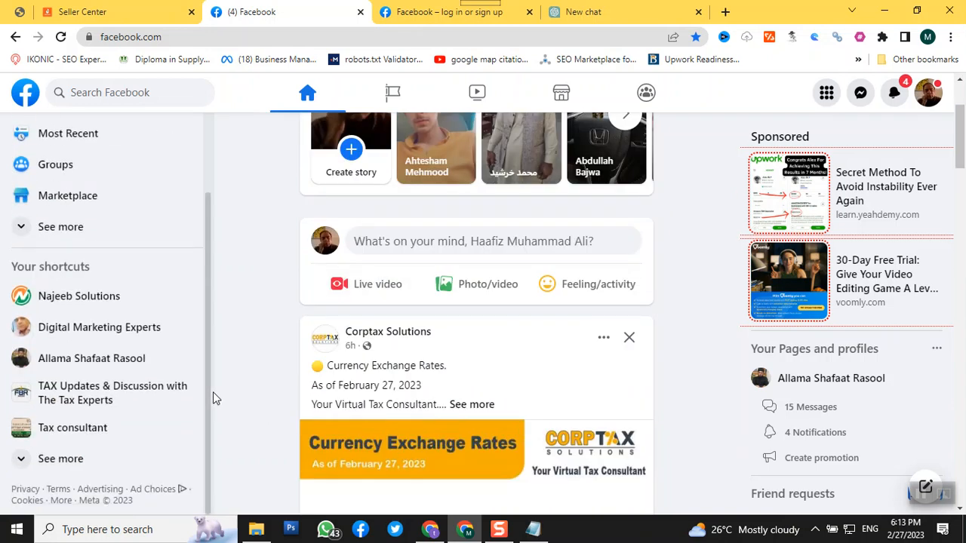
{"action": "scroll", "coordinate": [365, 428], "scroll_direction": "down", "scroll_amount": 10}
{"action": "scroll", "coordinate": [365, 427], "scroll_direction": "down", "scroll_amount": 9}
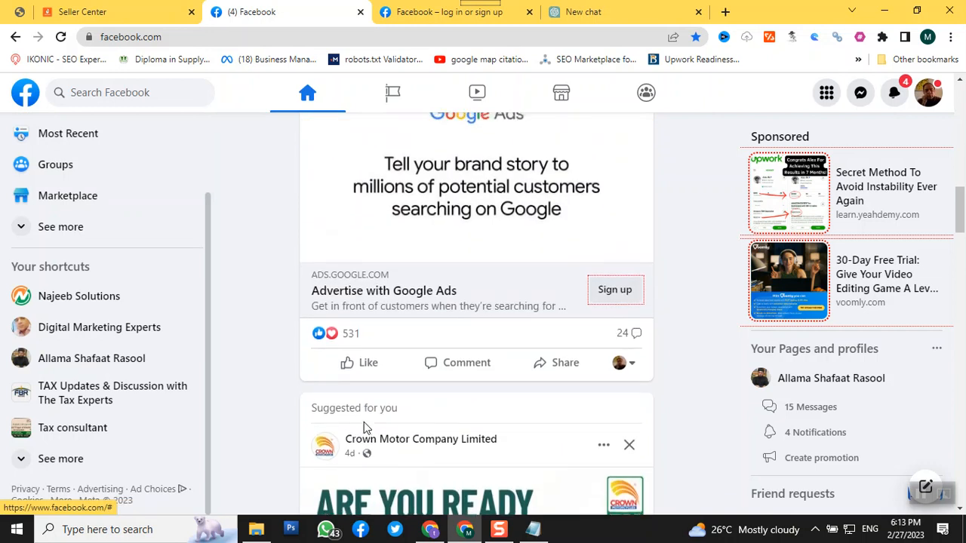
{"action": "scroll", "coordinate": [363, 428], "scroll_direction": "down", "scroll_amount": 5}
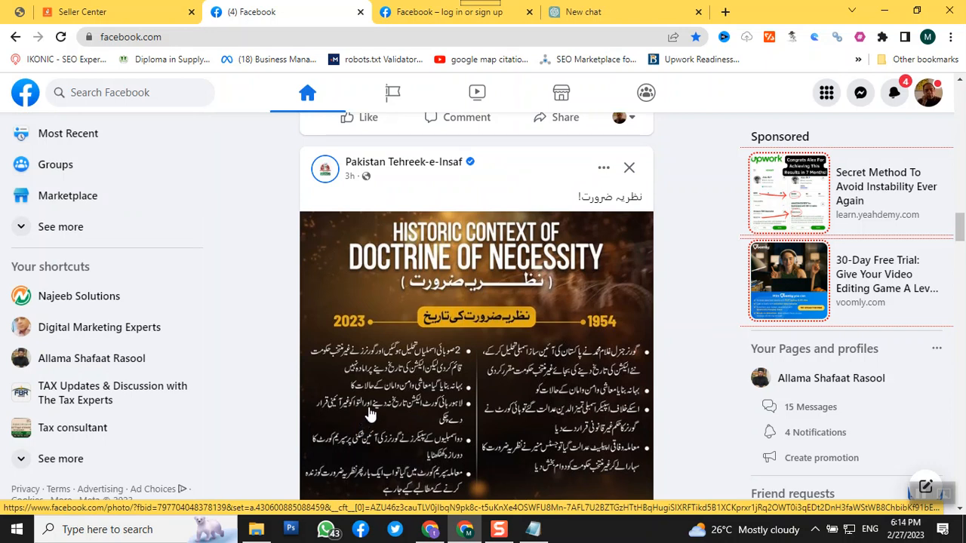
{"action": "scroll", "coordinate": [370, 414], "scroll_direction": "down", "scroll_amount": 6}
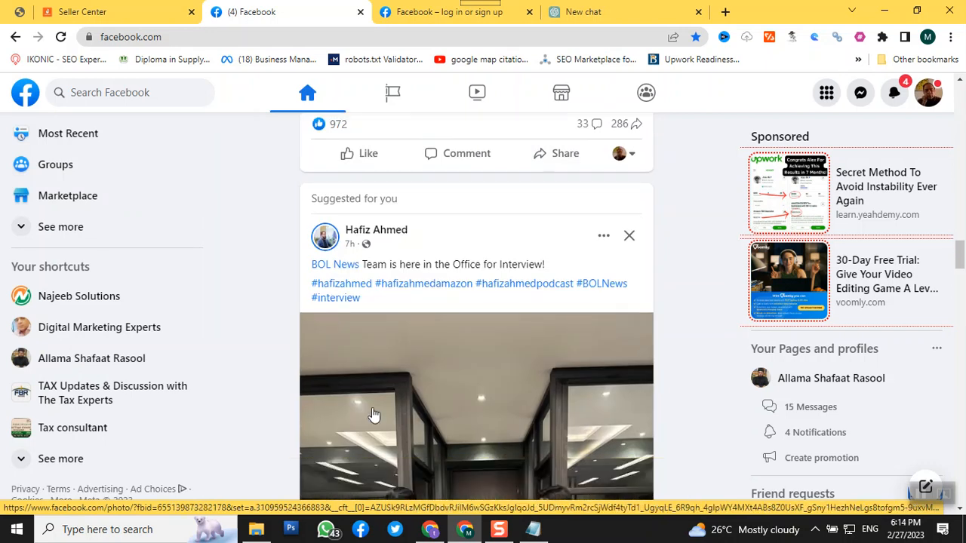
{"action": "scroll", "coordinate": [373, 415], "scroll_direction": "down", "scroll_amount": 3}
{"action": "scroll", "coordinate": [373, 413], "scroll_direction": "down", "scroll_amount": 10}
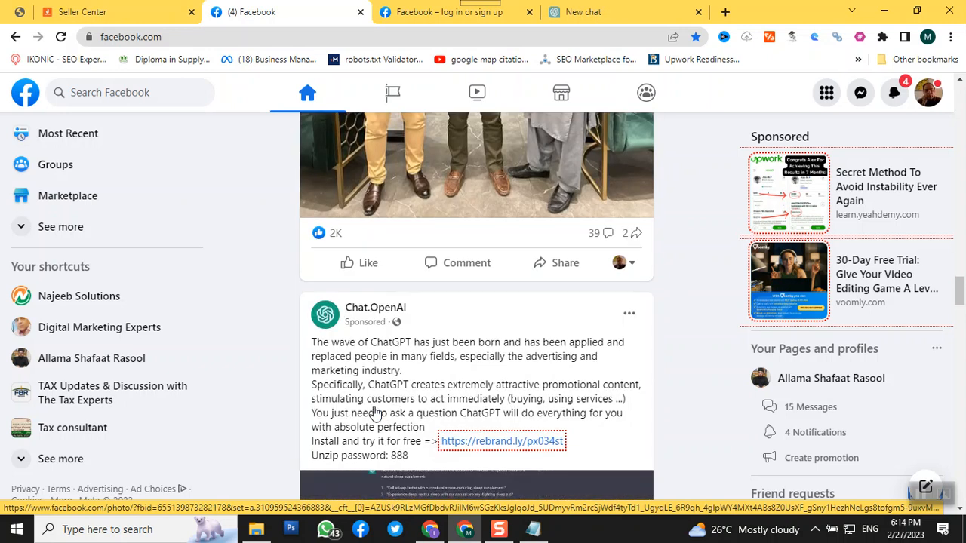
{"action": "scroll", "coordinate": [373, 411], "scroll_direction": "up", "scroll_amount": 5}
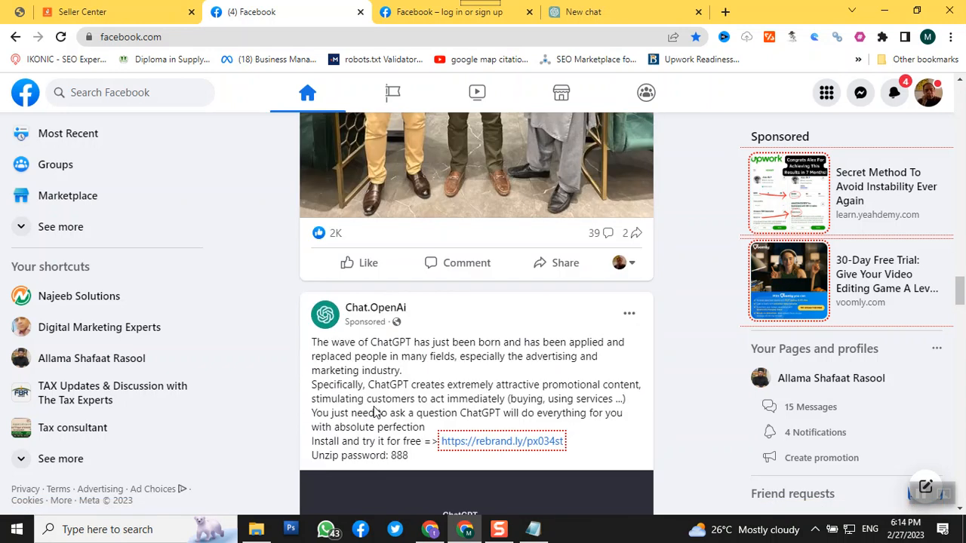
{"action": "scroll", "coordinate": [375, 407], "scroll_direction": "down", "scroll_amount": 12}
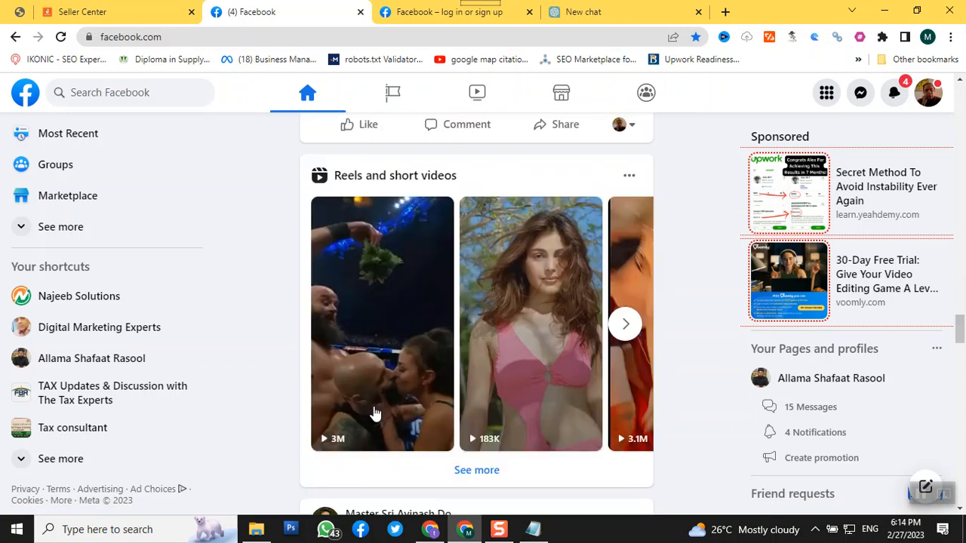
{"action": "scroll", "coordinate": [375, 412], "scroll_direction": "up", "scroll_amount": 1}
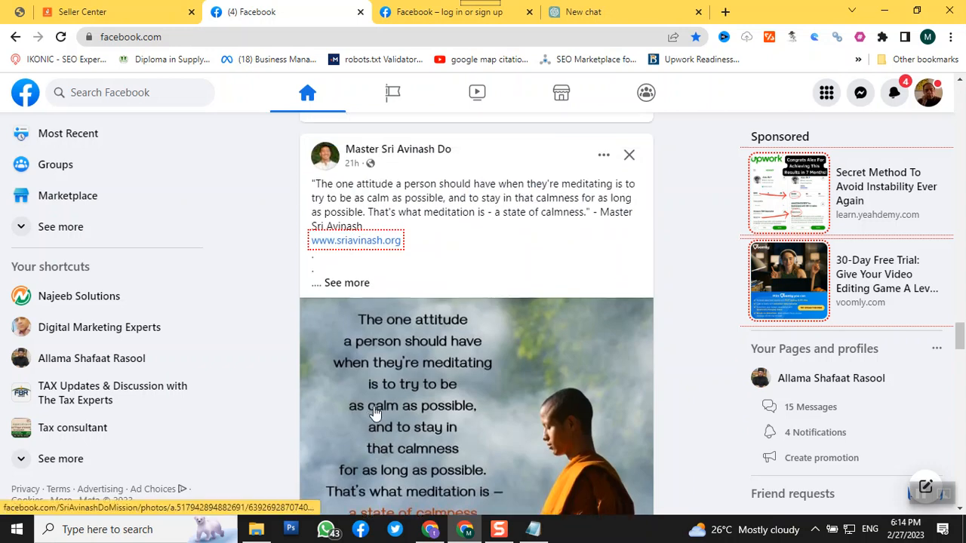
{"action": "scroll", "coordinate": [375, 412], "scroll_direction": "down", "scroll_amount": 4}
{"action": "scroll", "coordinate": [375, 412], "scroll_direction": "down", "scroll_amount": 11}
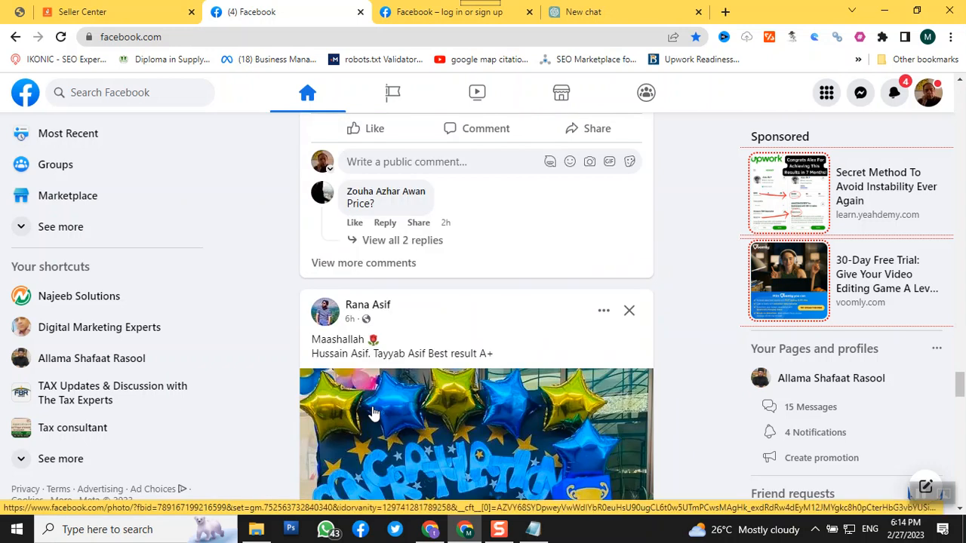
{"action": "scroll", "coordinate": [372, 412], "scroll_direction": "down", "scroll_amount": 7}
{"action": "scroll", "coordinate": [373, 412], "scroll_direction": "down", "scroll_amount": 3}
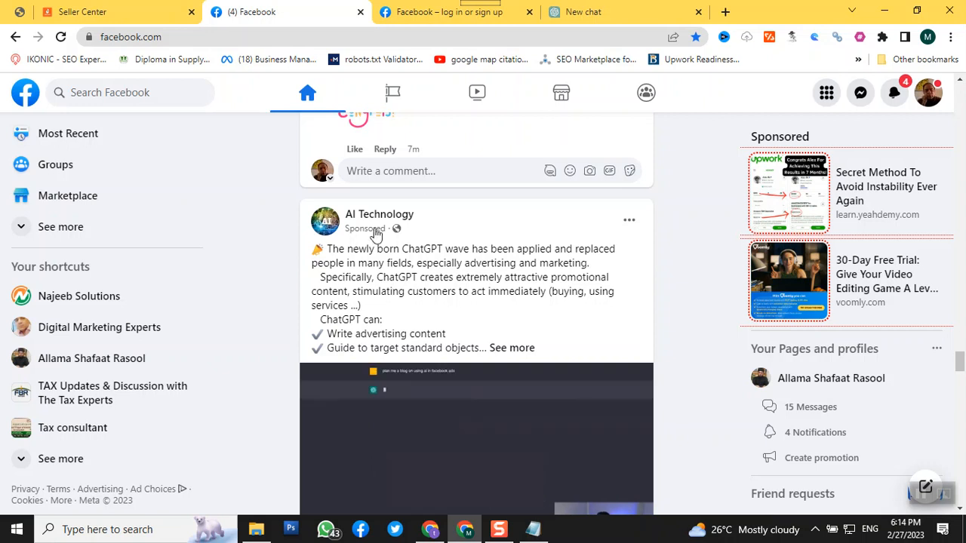
{"action": "scroll", "coordinate": [377, 252], "scroll_direction": "down", "scroll_amount": 6}
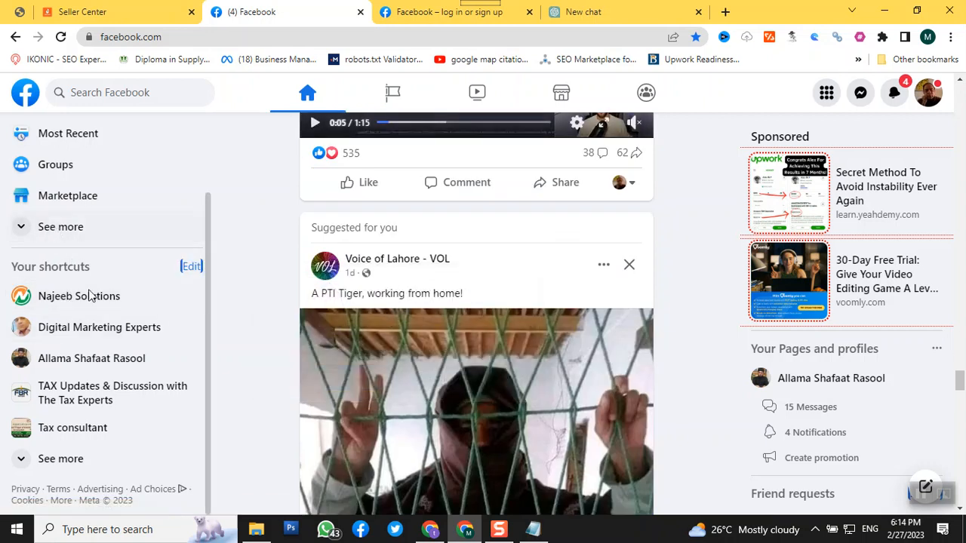
Open the list of managed Pages and start creating a new Page
{"action": "scroll", "coordinate": [121, 317], "scroll_direction": "up", "scroll_amount": 2}
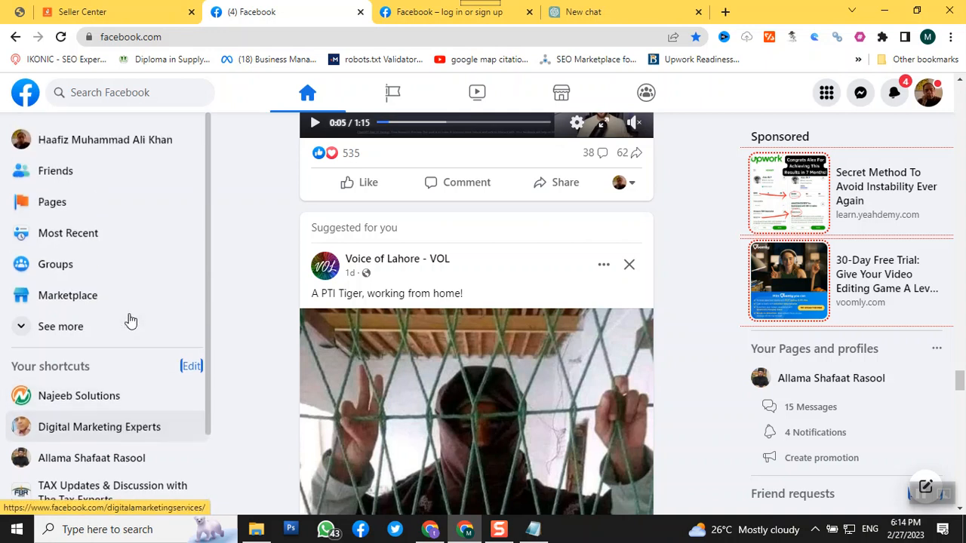
{"action": "left_click", "coordinate": [47, 203]}
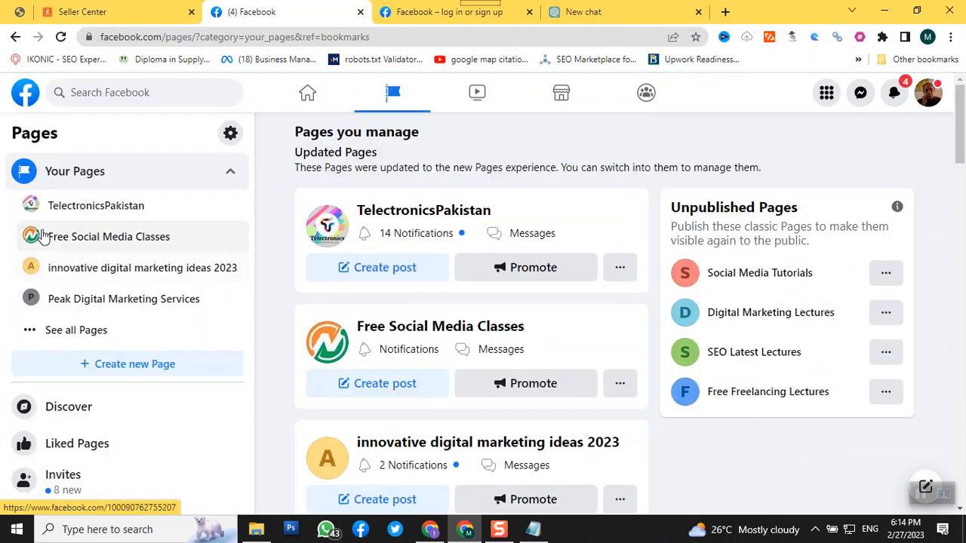
{"action": "left_click", "coordinate": [148, 373]}
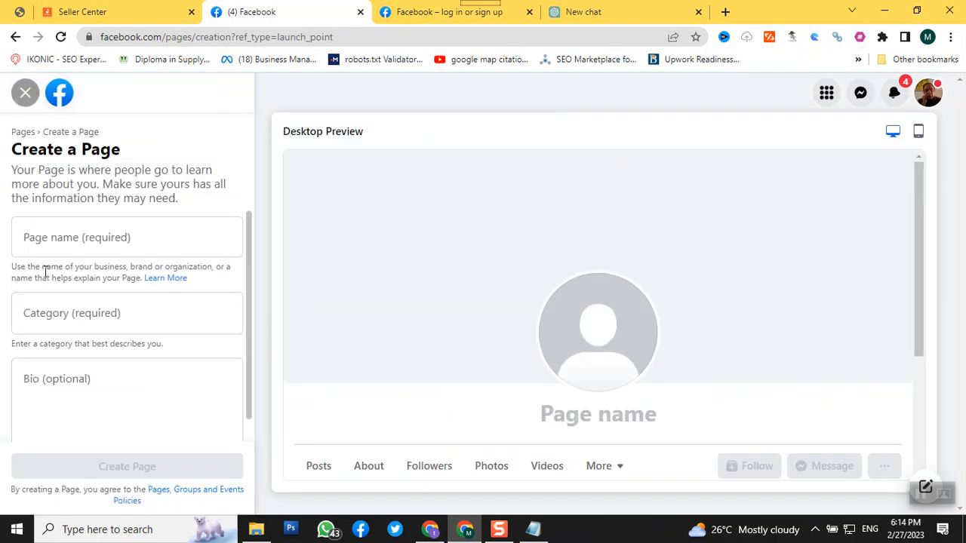
Enter "Social Media Academy" as the name of the new Page
{"action": "left_click", "coordinate": [71, 246]}
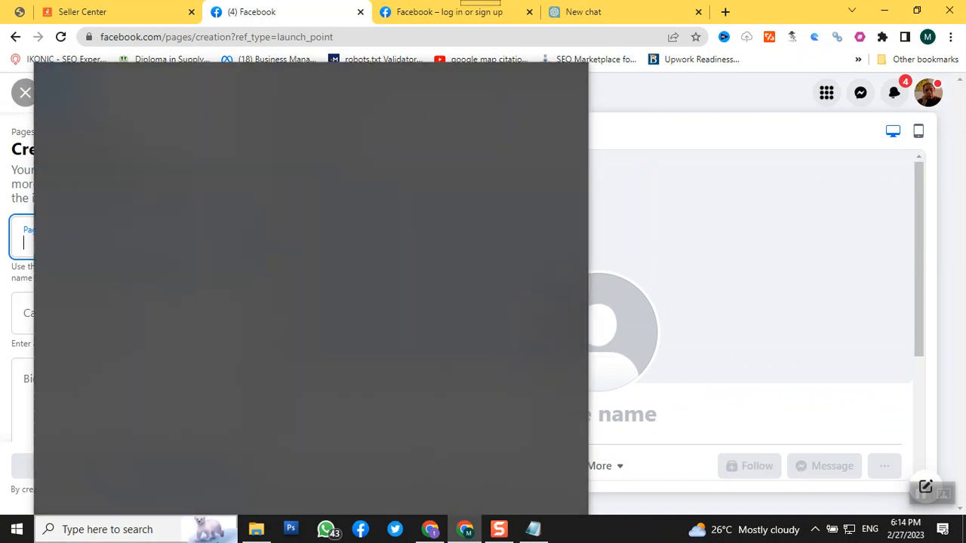
{"action": "type", "text": "o"}
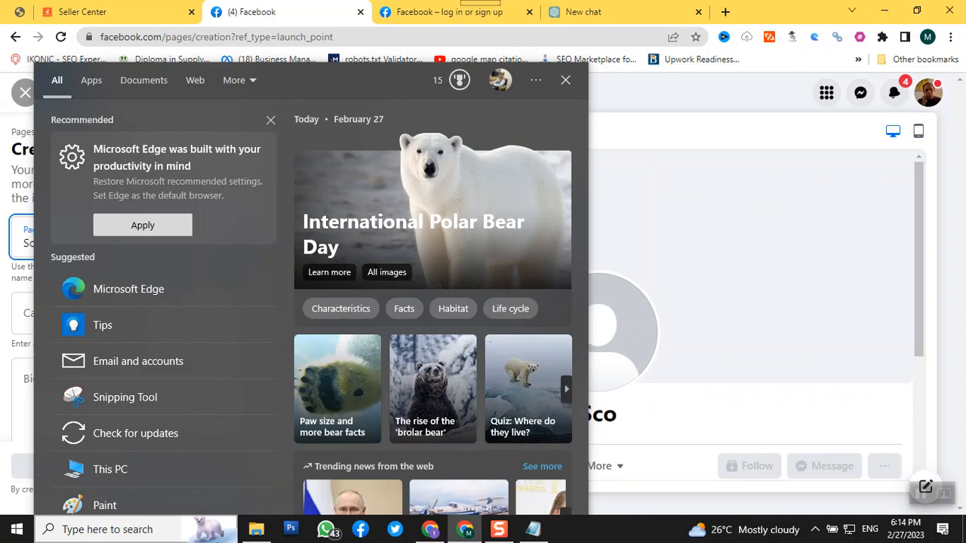
{"action": "left_click", "coordinate": [621, 506]}
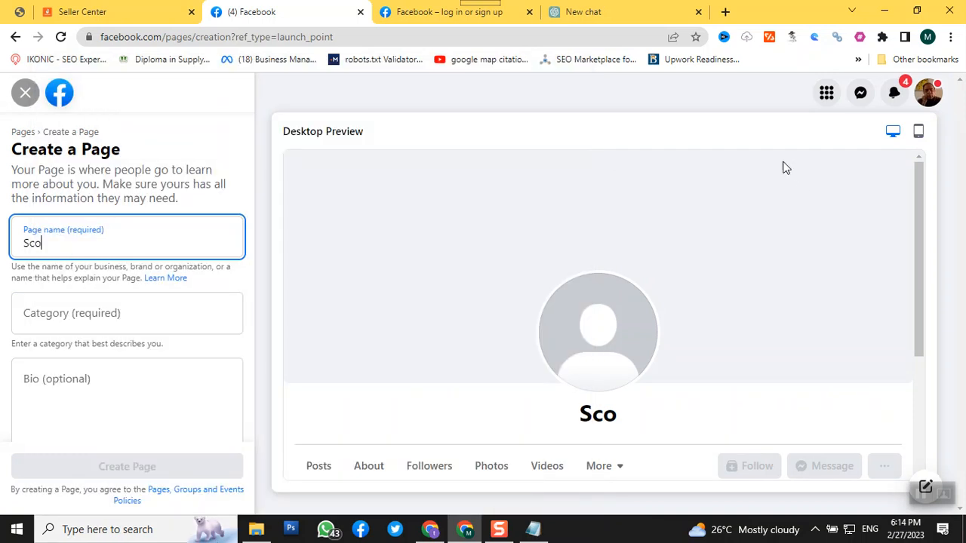
{"action": "key", "text": "BackSpace"}
{"action": "key", "text": "BackSpace"}
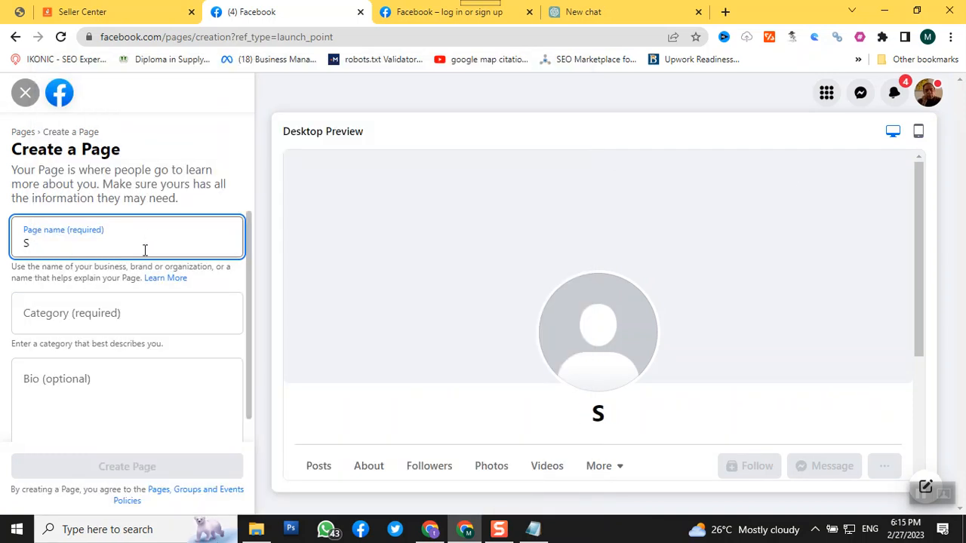
{"action": "type", "text": "oci"}
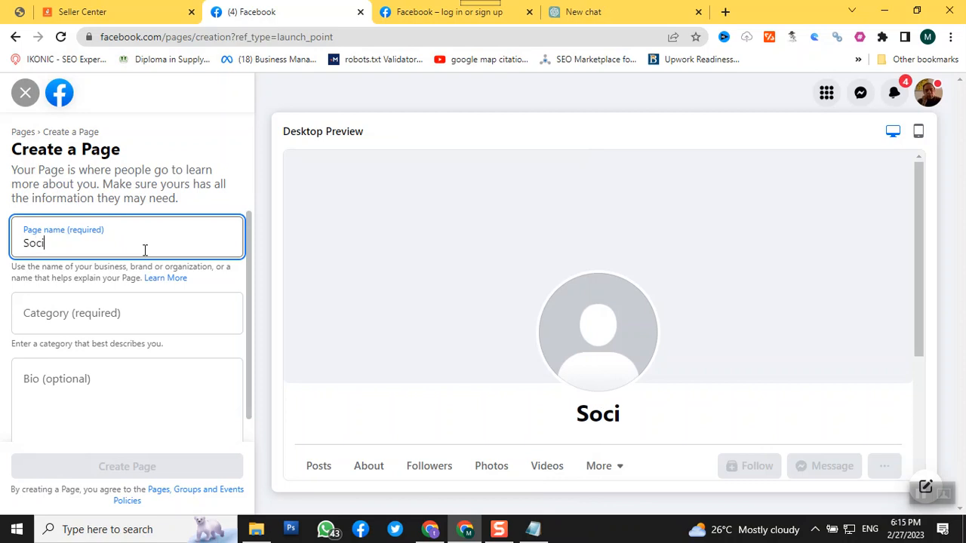
{"action": "type", "text": "al Me"}
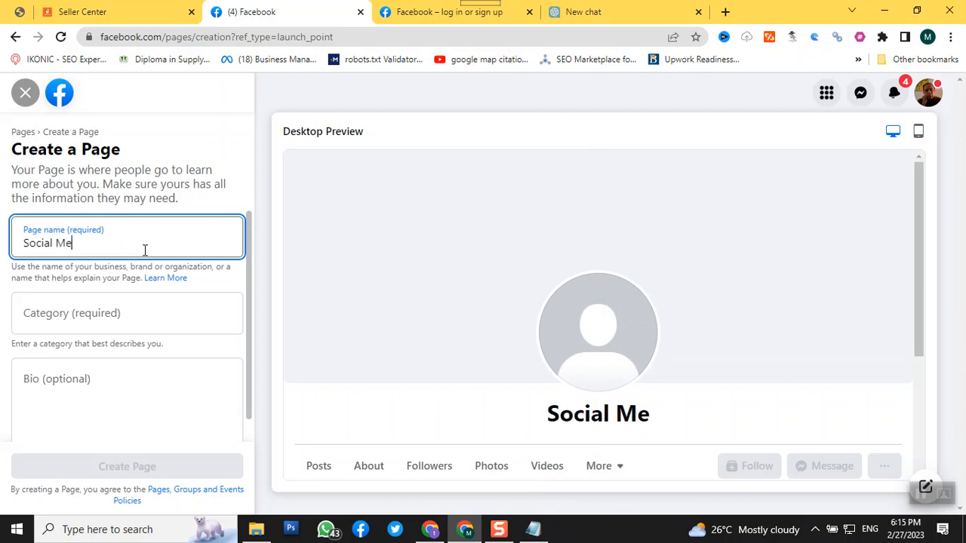
{"action": "type", "text": "dia Aca"}
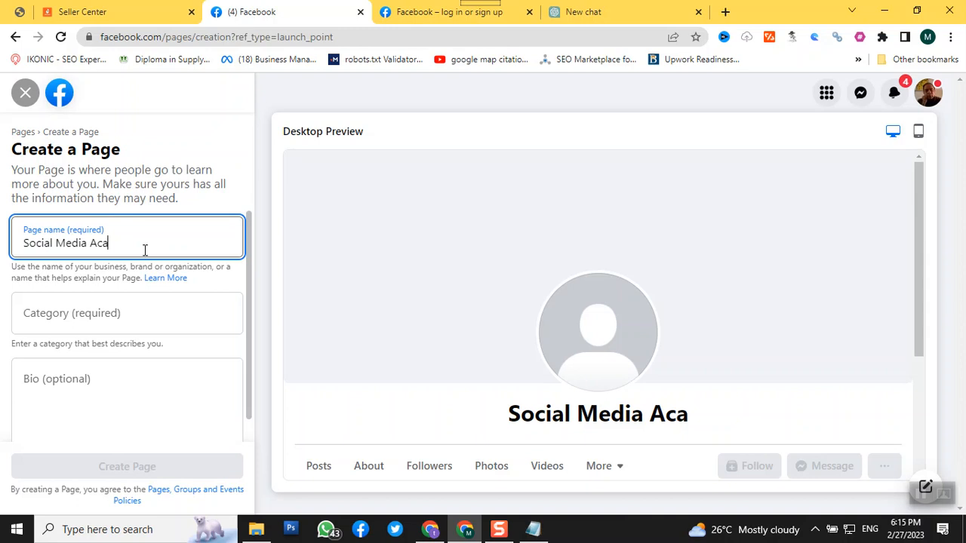
{"action": "type", "text": "demy"}
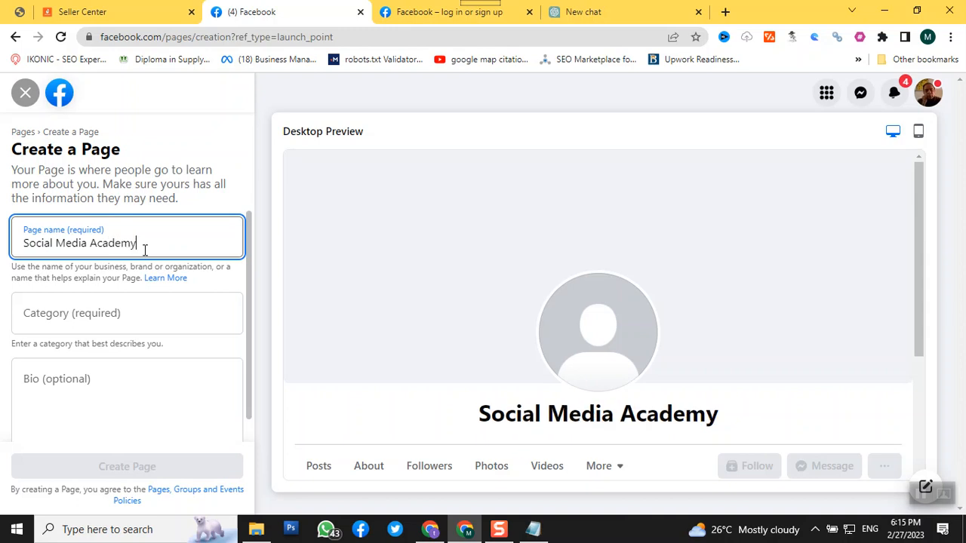
Assign the Page the categories Social Media Agency, Educational Consultant and Internet Marketing Service
{"action": "left_click", "coordinate": [70, 316]}
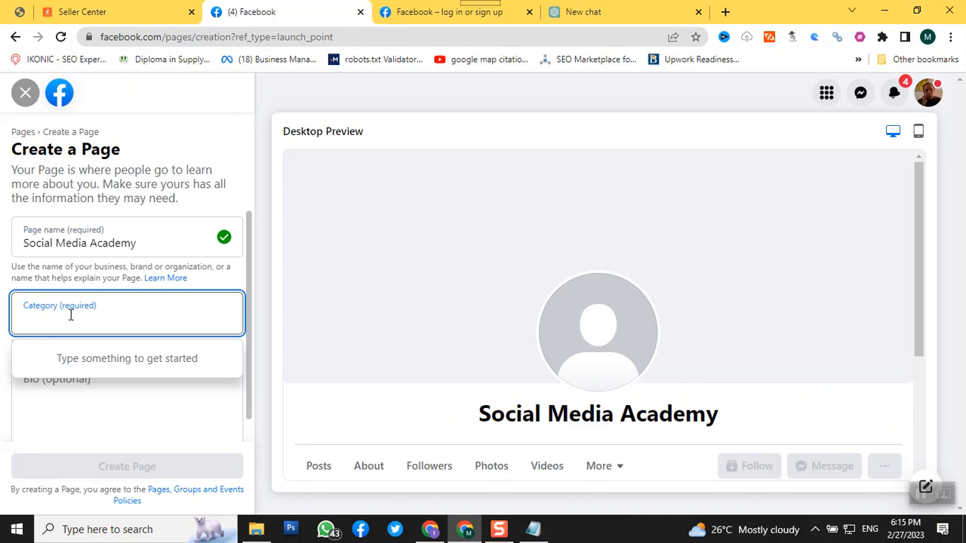
{"action": "type", "text": "online"}
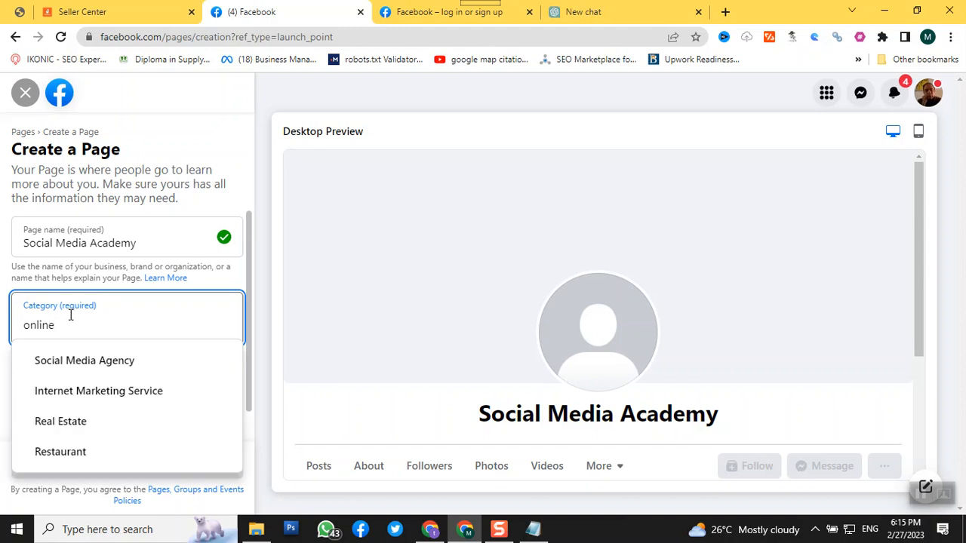
{"action": "left_click", "coordinate": [85, 361]}
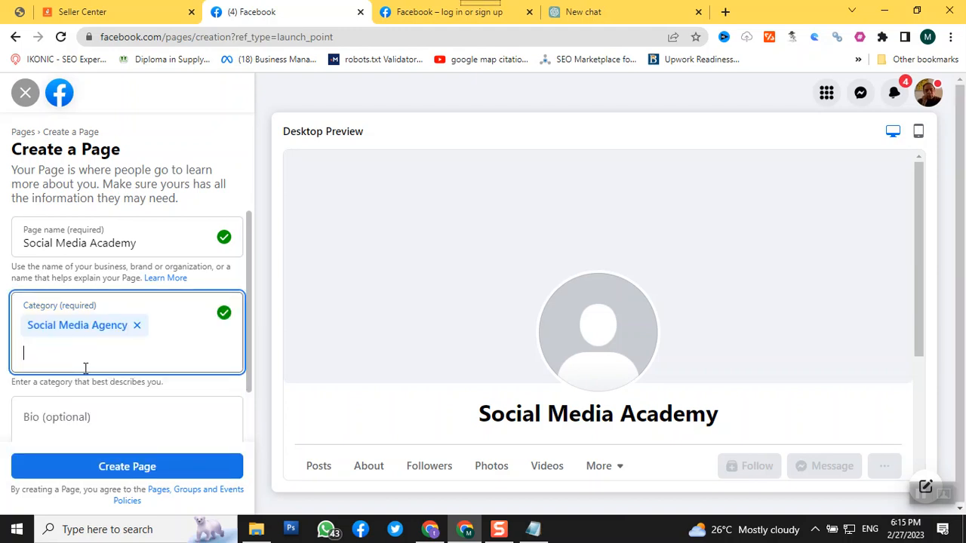
{"action": "type", "text": "educa"}
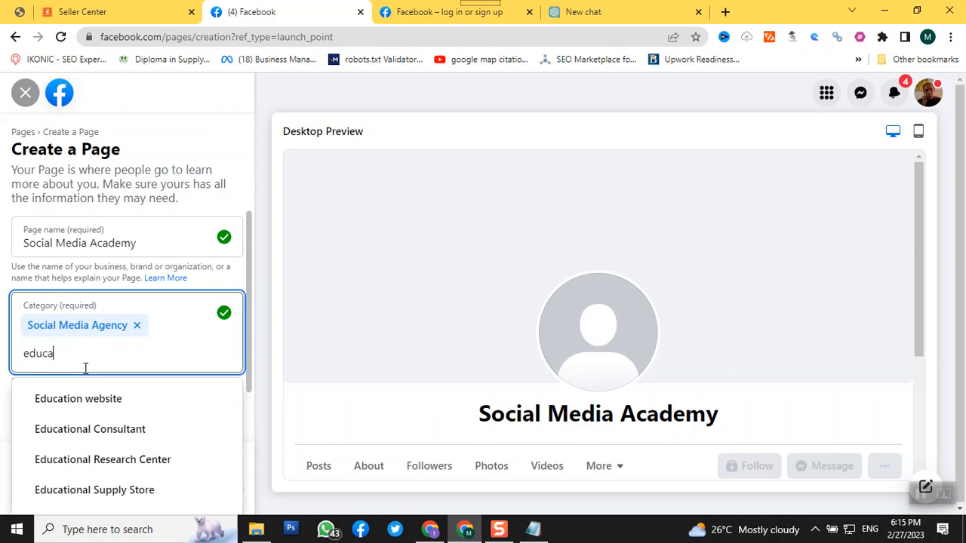
{"action": "left_click", "coordinate": [104, 431]}
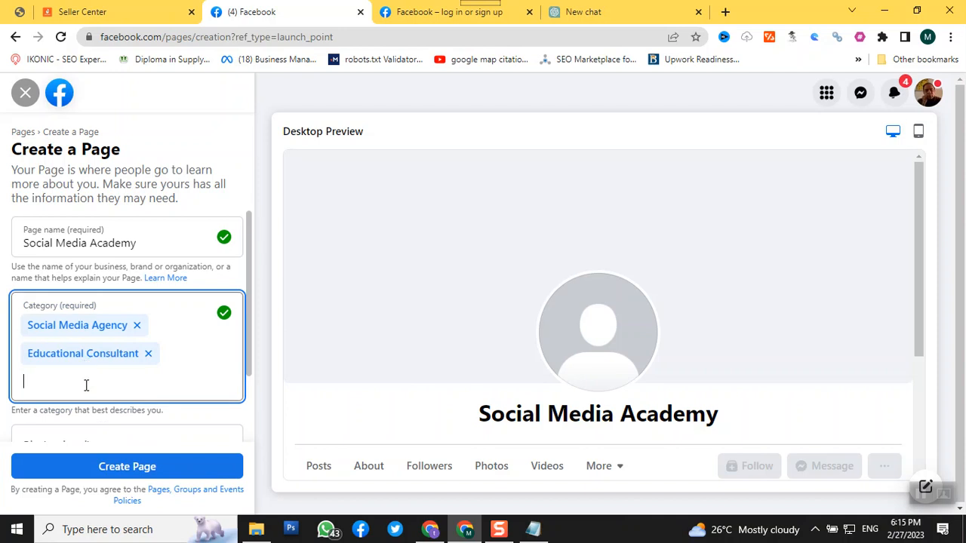
{"action": "type", "text": "internet"}
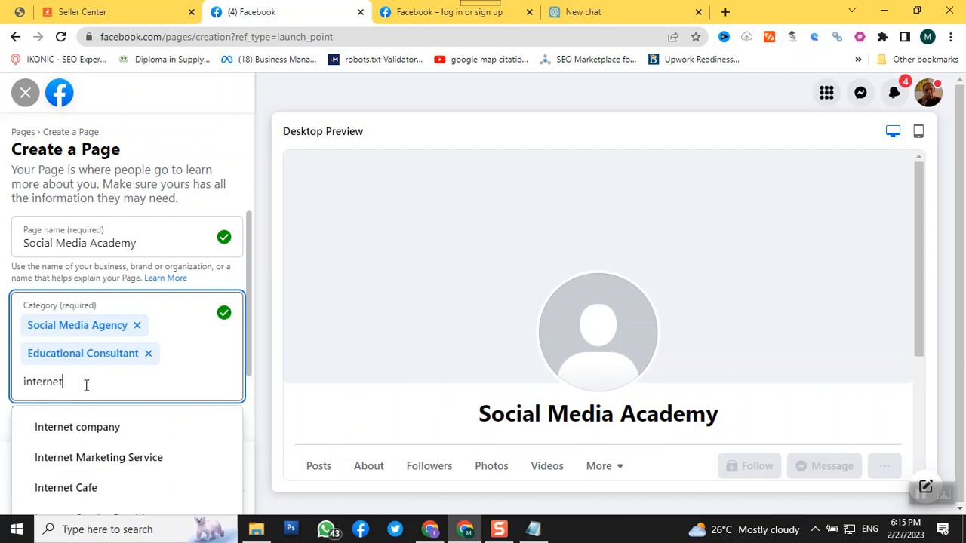
{"action": "left_click", "coordinate": [116, 467]}
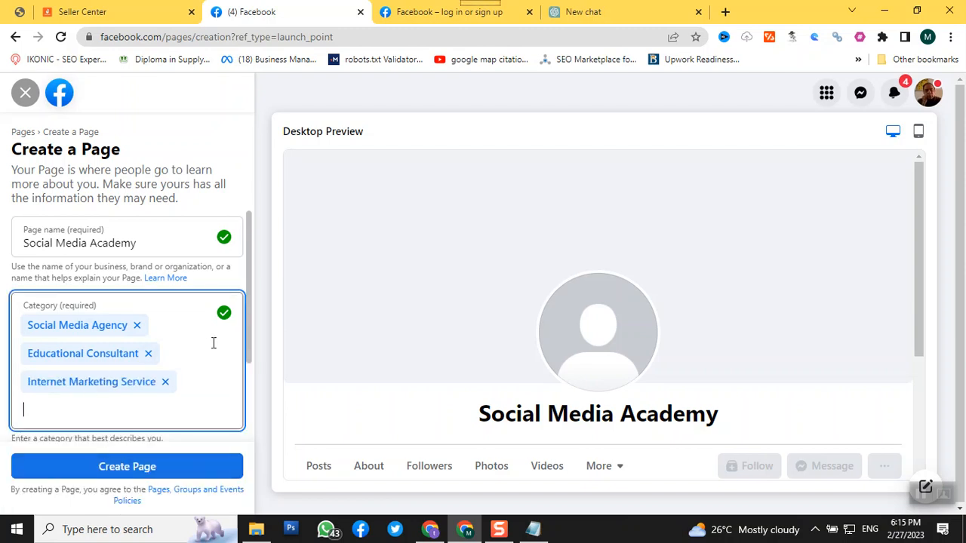
Check the desktop preview and create the Social Media Academy Page without a bio
{"action": "scroll", "coordinate": [304, 406], "scroll_direction": "down", "scroll_amount": 3}
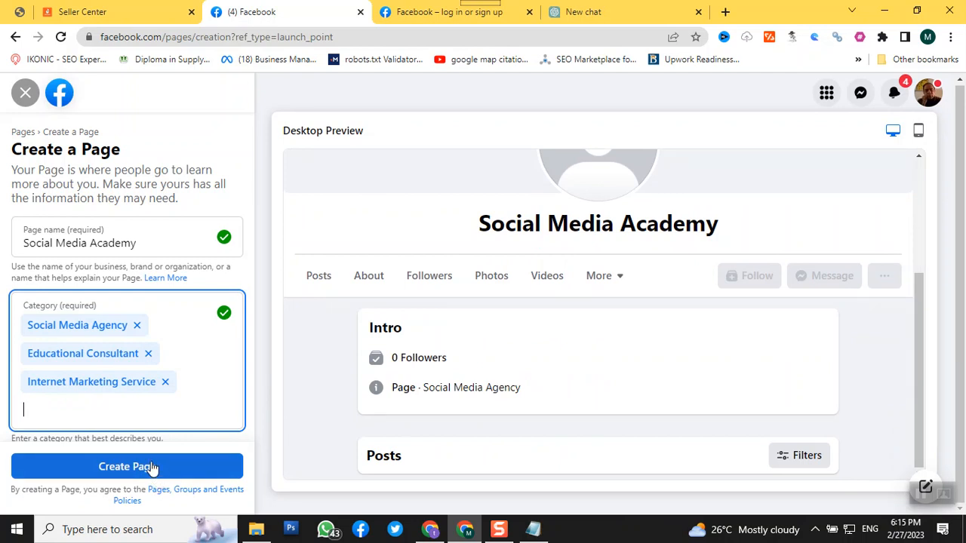
{"action": "left_click", "coordinate": [126, 472]}
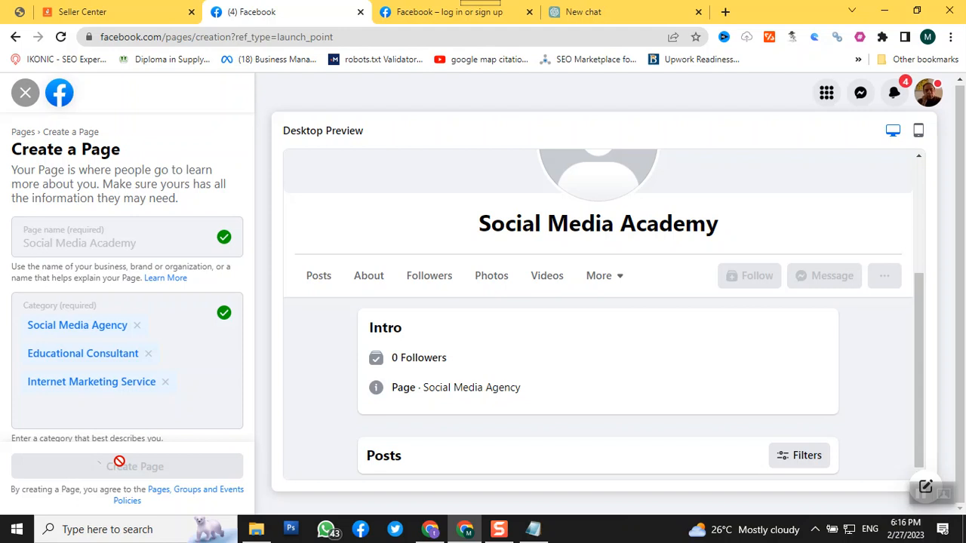
{"action": "scroll", "coordinate": [562, 367], "scroll_direction": "up", "scroll_amount": 3}
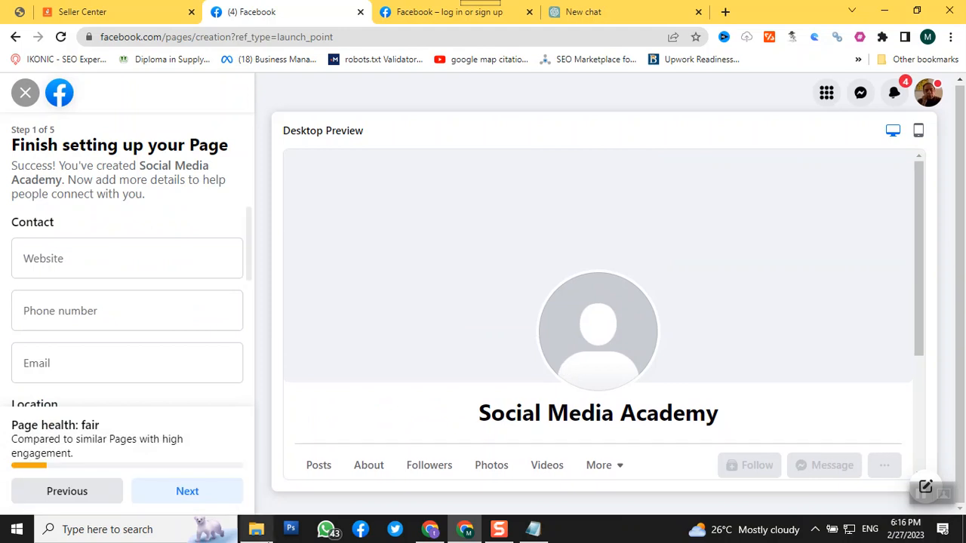
In the other Chrome window, switch from the Taxsaviesofficial Page to the owner's personal profile and look over its header and intro
{"action": "left_click", "coordinate": [430, 531]}
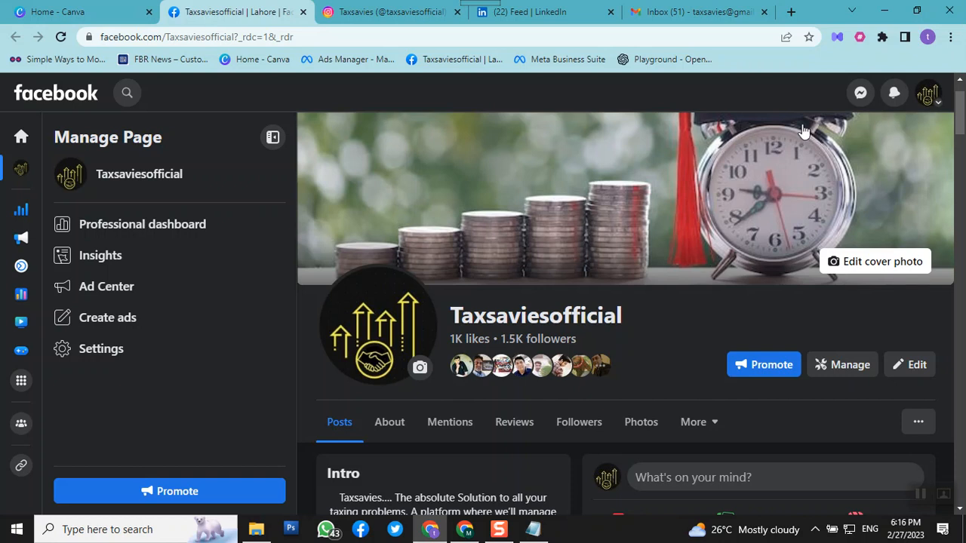
{"action": "left_click", "coordinate": [934, 111]}
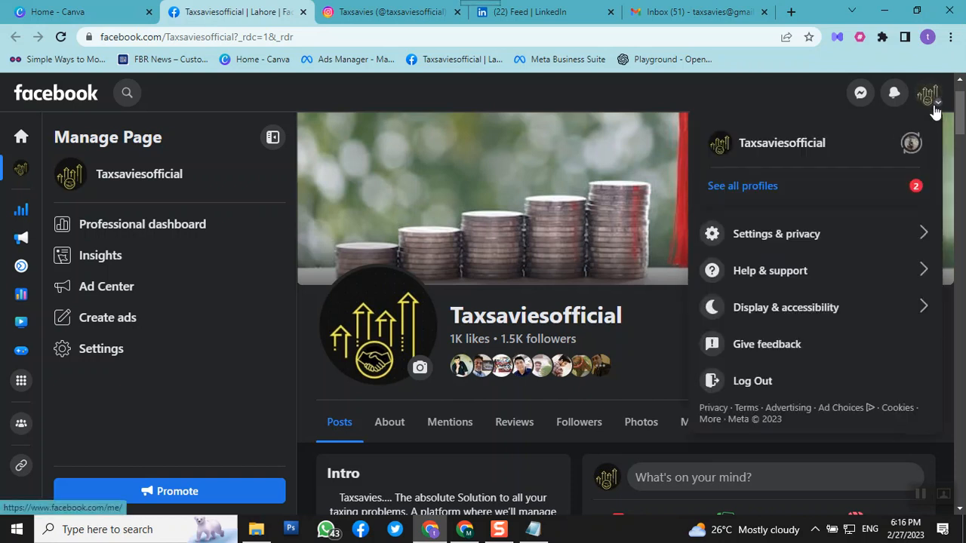
{"action": "left_click", "coordinate": [910, 145]}
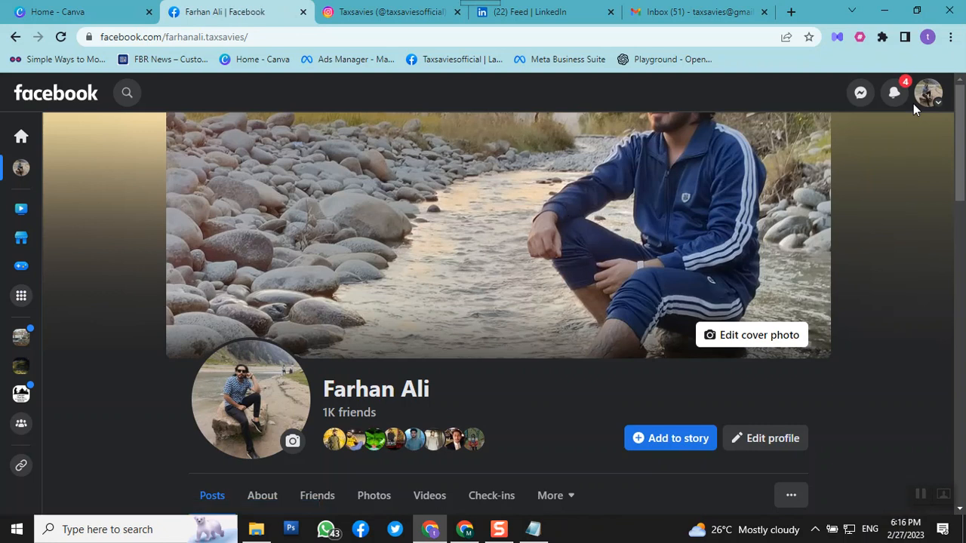
{"action": "scroll", "coordinate": [570, 298], "scroll_direction": "down", "scroll_amount": 5}
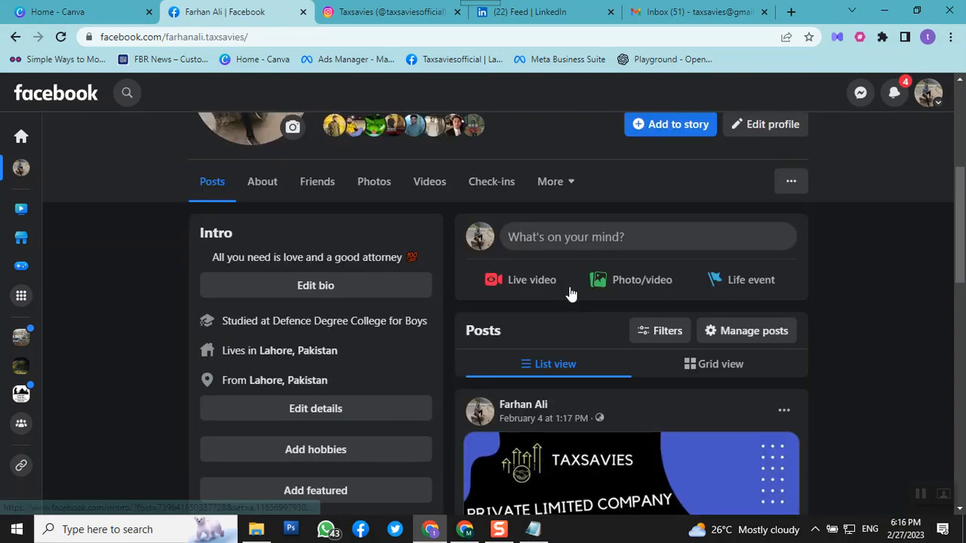
{"action": "scroll", "coordinate": [569, 285], "scroll_direction": "up", "scroll_amount": 5}
{"action": "scroll", "coordinate": [570, 286], "scroll_direction": "down", "scroll_amount": 7}
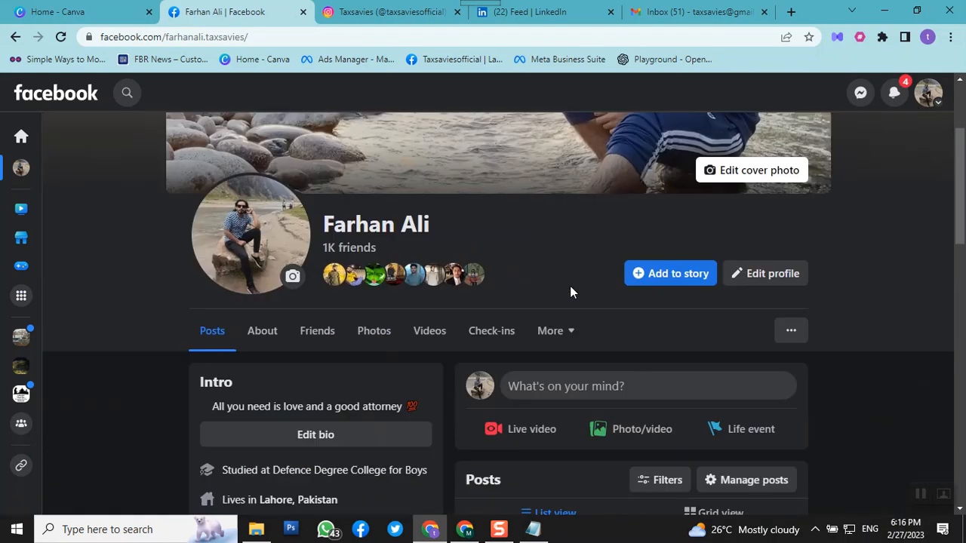
{"action": "scroll", "coordinate": [574, 283], "scroll_direction": "up", "scroll_amount": 8}
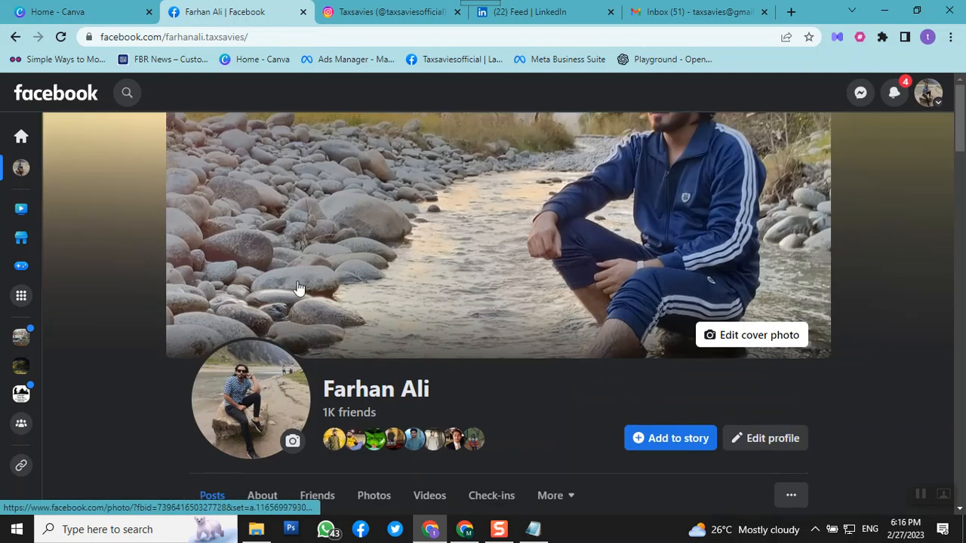
{"action": "scroll", "coordinate": [299, 288], "scroll_direction": "down", "scroll_amount": 1}
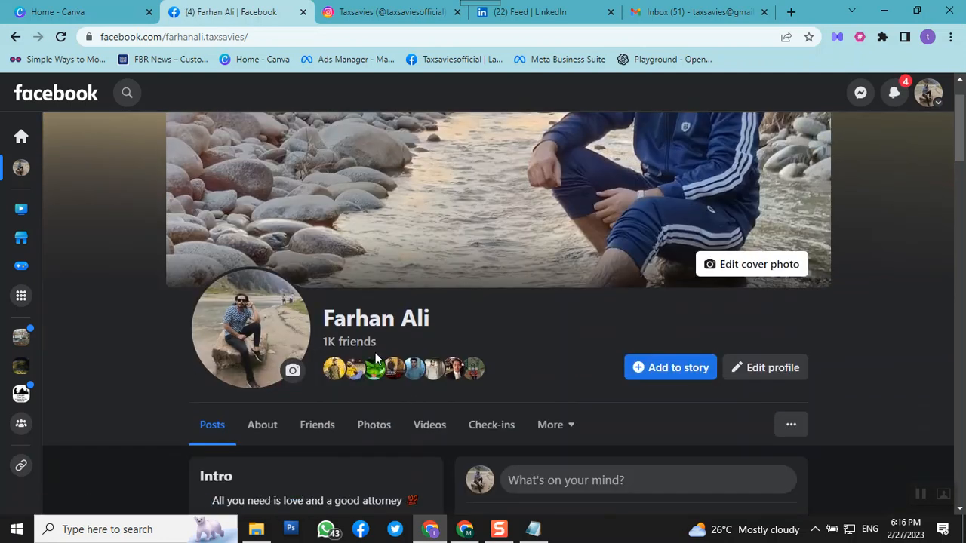
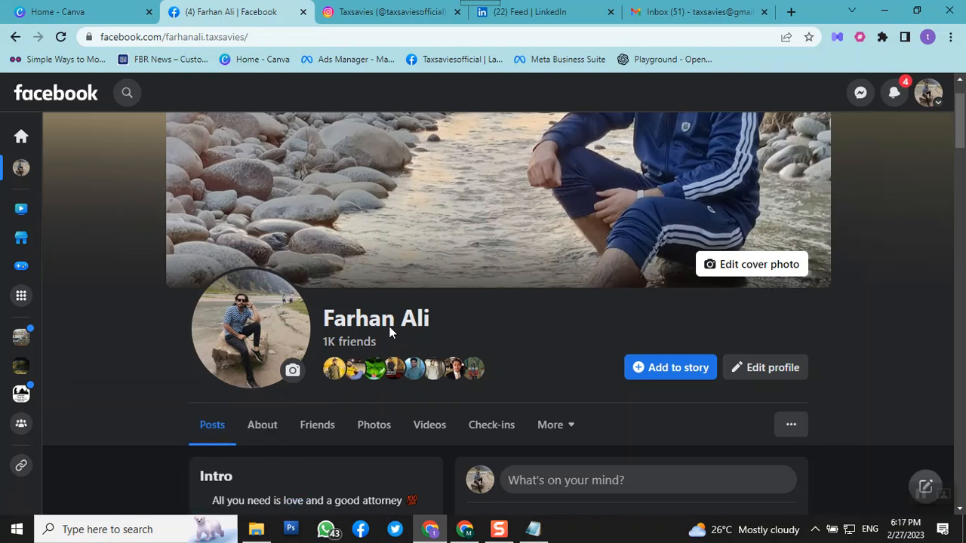
Switch back to the Taxsaviesofficial Page and look through its intro, photos and latest post
{"action": "left_click", "coordinate": [926, 91]}
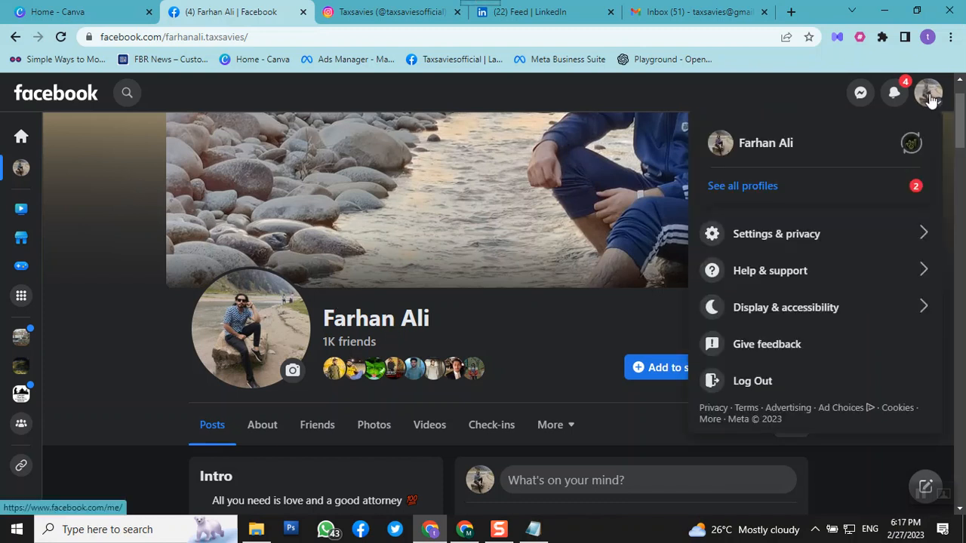
{"action": "left_click", "coordinate": [912, 147]}
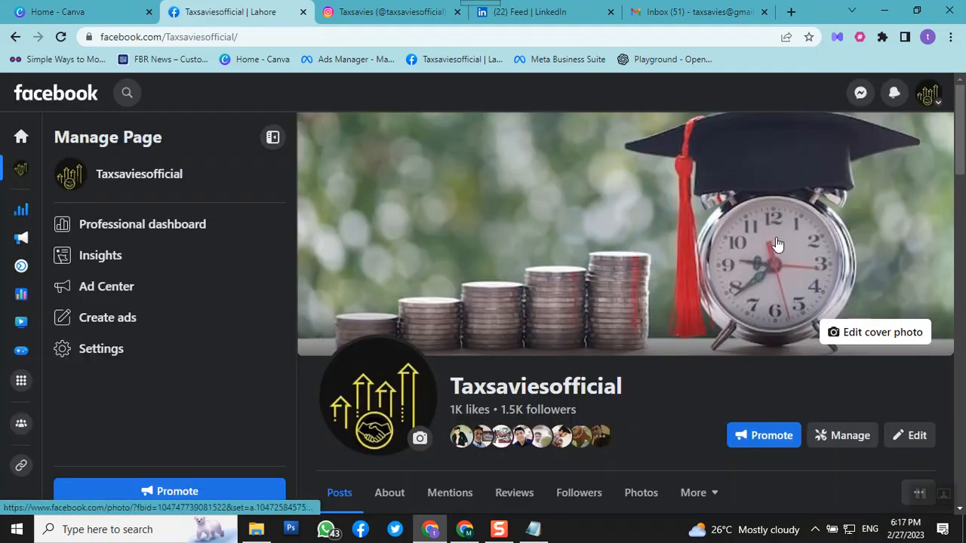
{"action": "scroll", "coordinate": [740, 268], "scroll_direction": "down", "scroll_amount": 10}
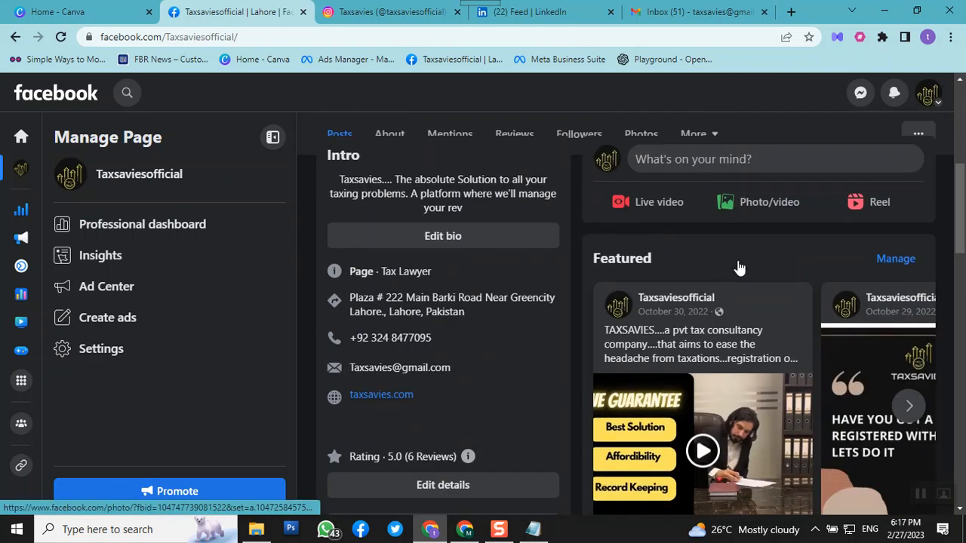
{"action": "scroll", "coordinate": [737, 261], "scroll_direction": "down", "scroll_amount": 6}
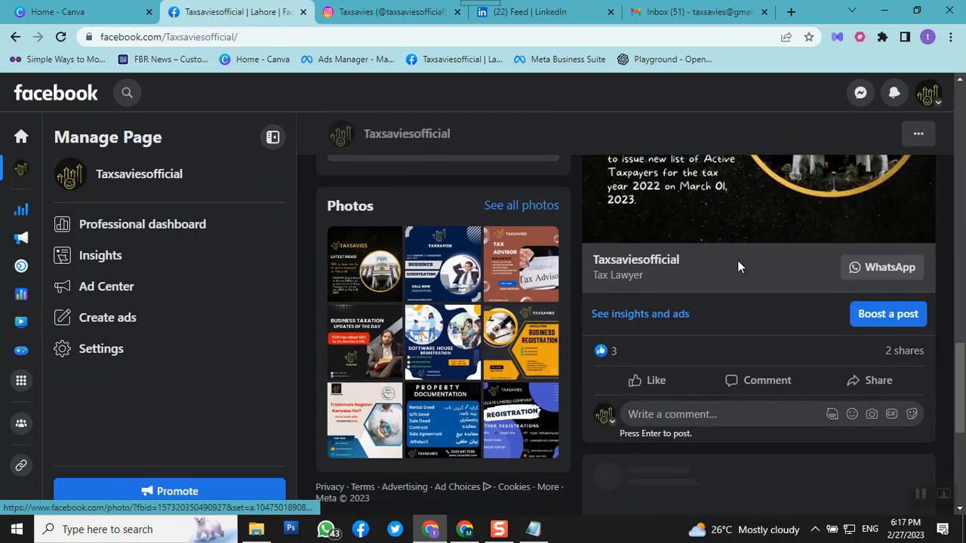
{"action": "scroll", "coordinate": [737, 260], "scroll_direction": "up", "scroll_amount": 5}
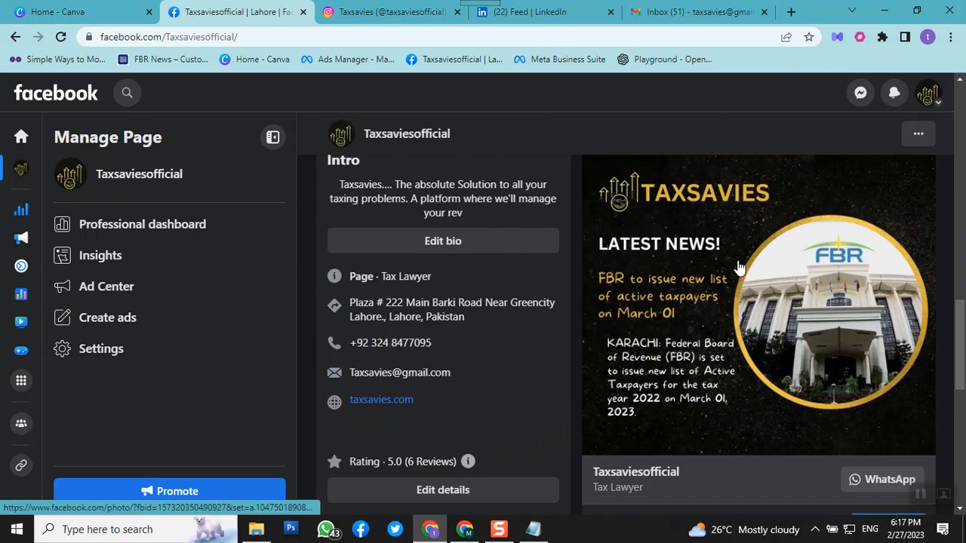
{"action": "scroll", "coordinate": [740, 268], "scroll_direction": "down", "scroll_amount": 2}
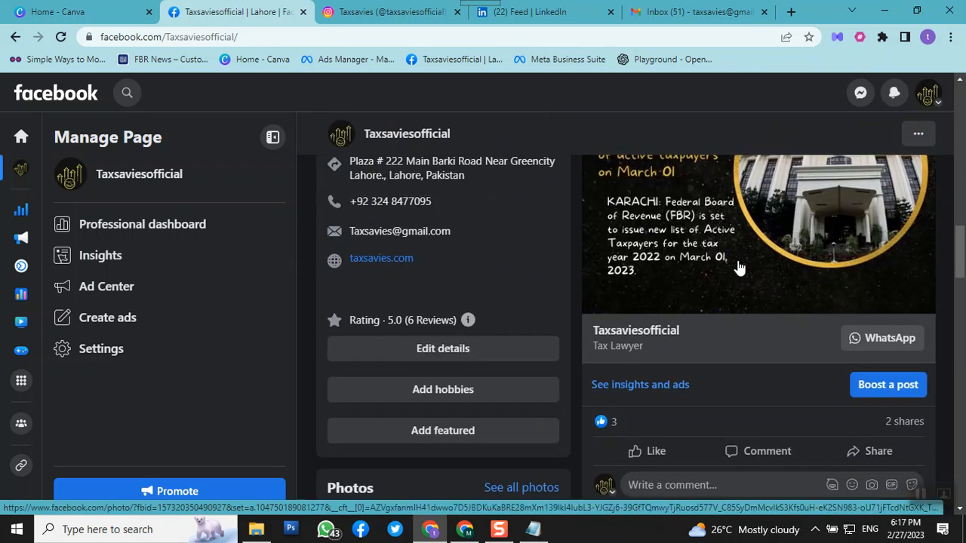
{"action": "left_click", "coordinate": [739, 268]}
{"action": "scroll", "coordinate": [740, 268], "scroll_direction": "up", "scroll_amount": 2}
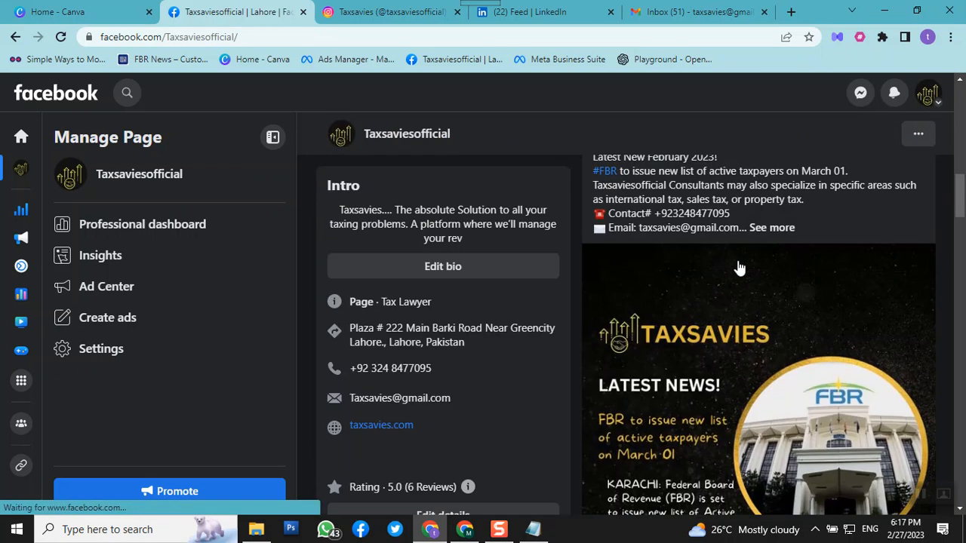
{"action": "scroll", "coordinate": [740, 264], "scroll_direction": "down", "scroll_amount": 2}
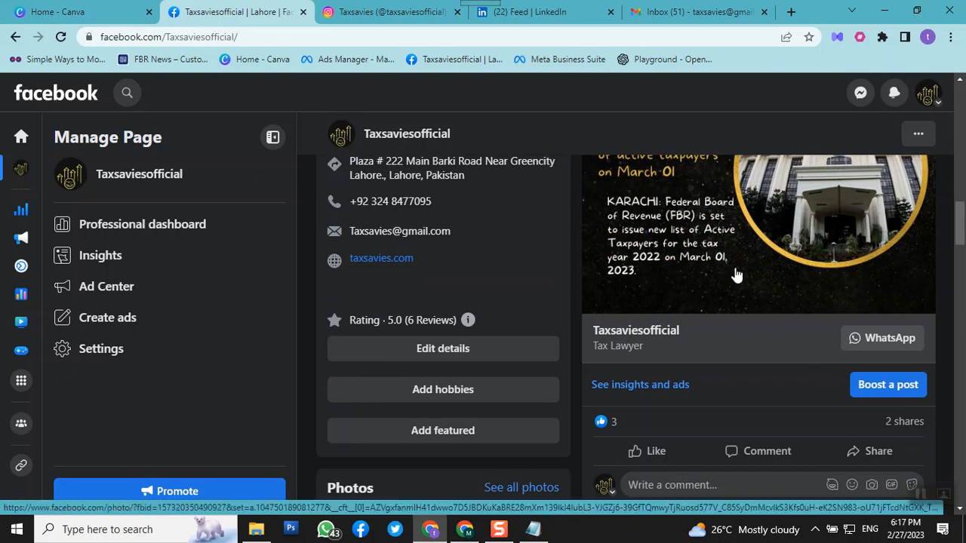
Open the selection of posts to boost from the latest news post, look through the posts and close it
{"action": "left_click", "coordinate": [874, 387]}
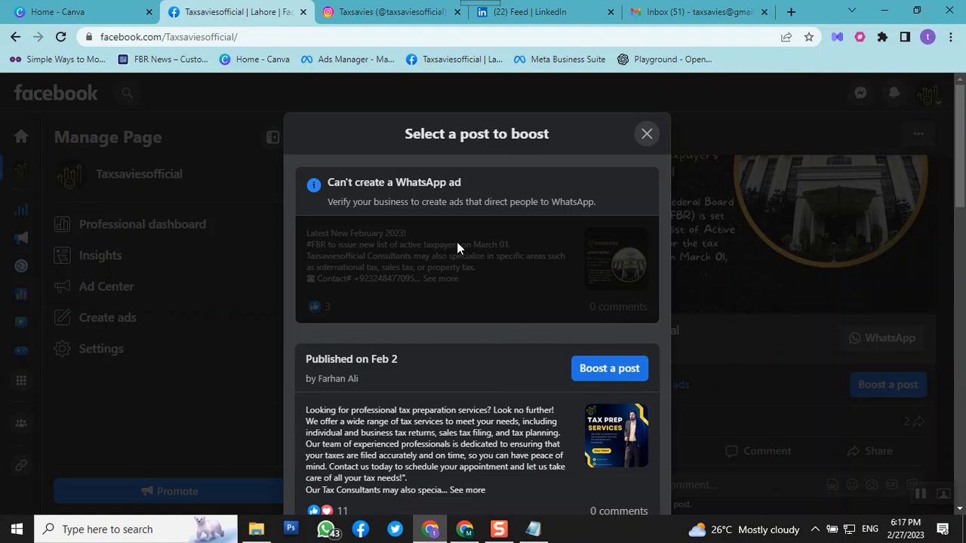
{"action": "scroll", "coordinate": [459, 244], "scroll_direction": "down", "scroll_amount": 3}
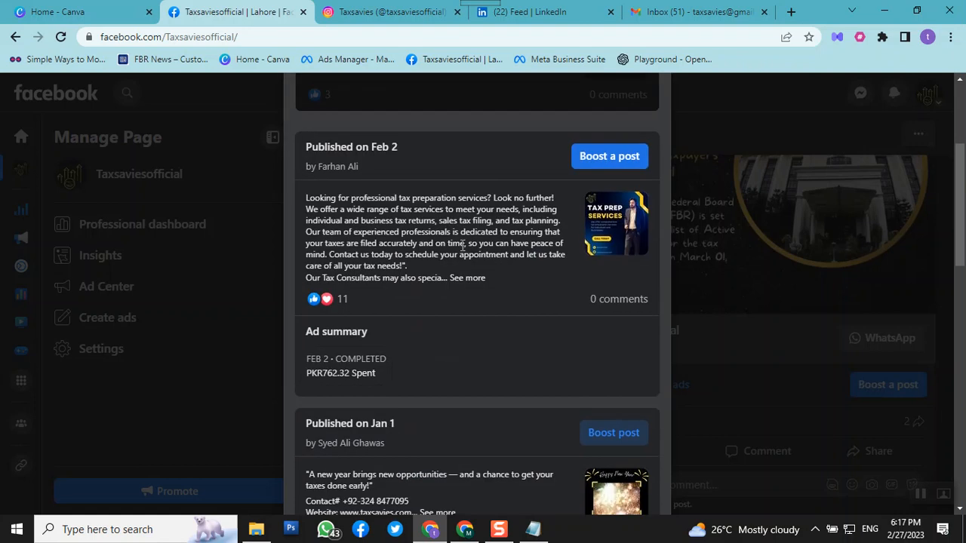
{"action": "scroll", "coordinate": [566, 256], "scroll_direction": "up", "scroll_amount": 3}
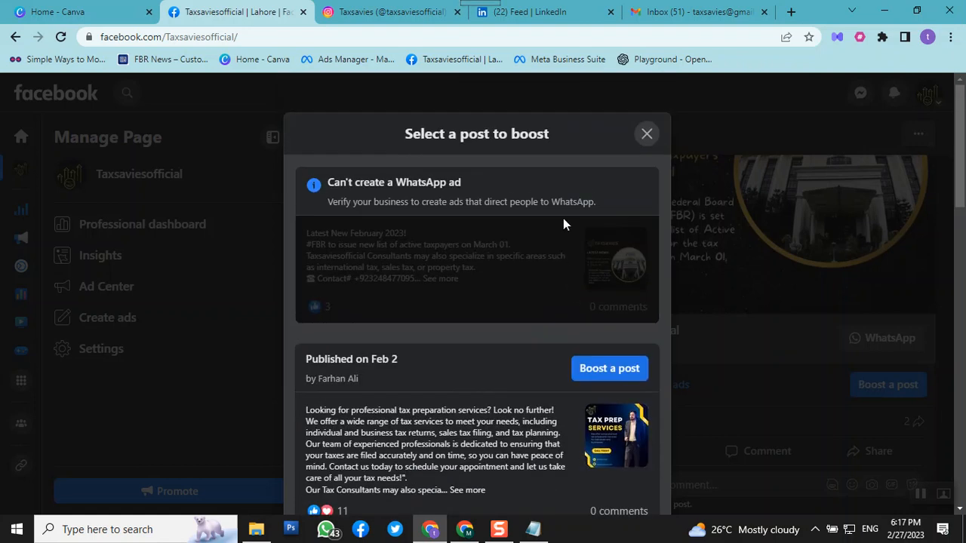
{"action": "left_click", "coordinate": [646, 133]}
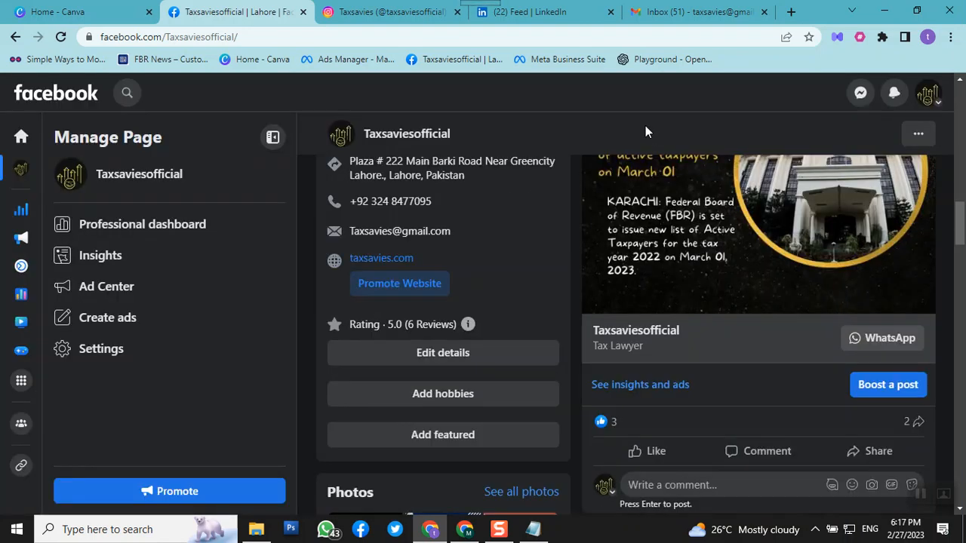
Open the ad creation form for the Taxsaviesofficial Page and leave it without promoting anything
{"action": "left_click", "coordinate": [98, 324]}
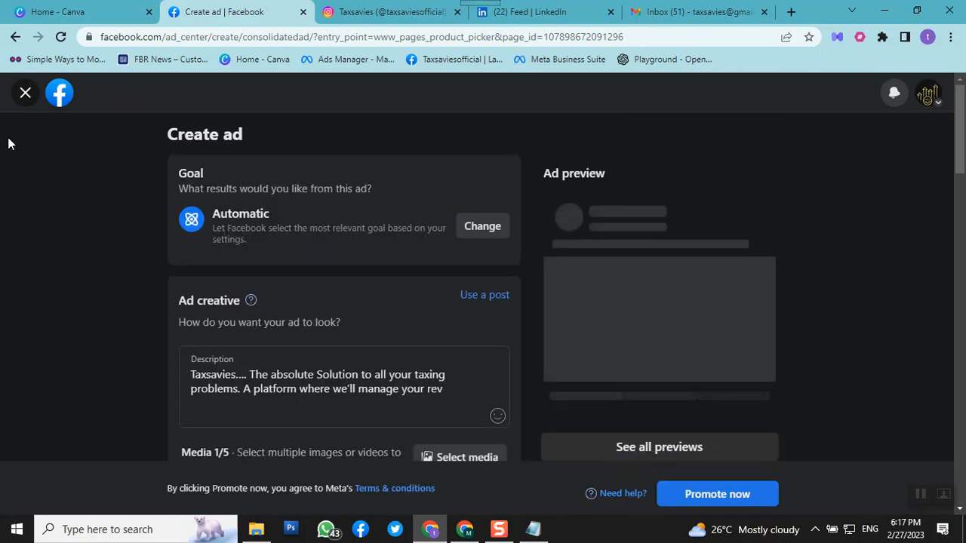
{"action": "left_click", "coordinate": [25, 93]}
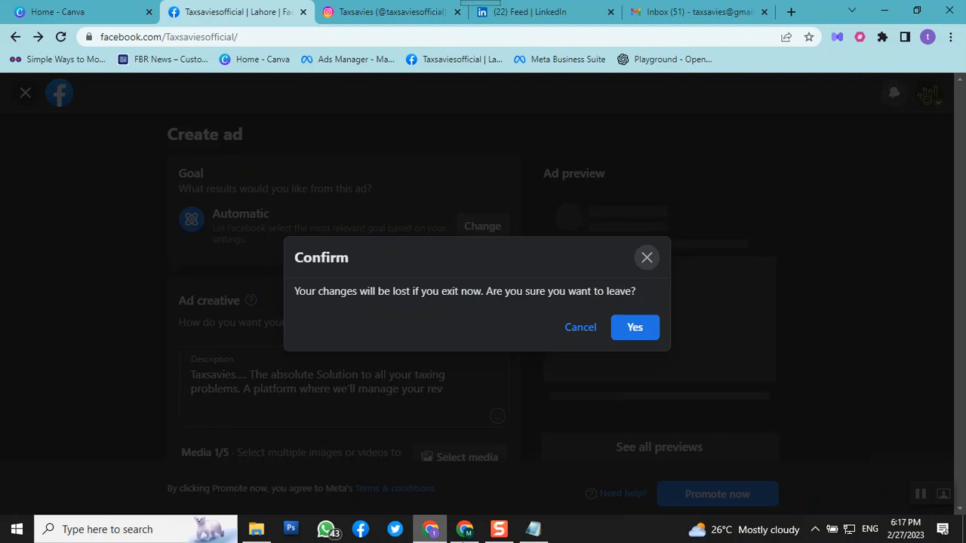
{"action": "left_click", "coordinate": [628, 333]}
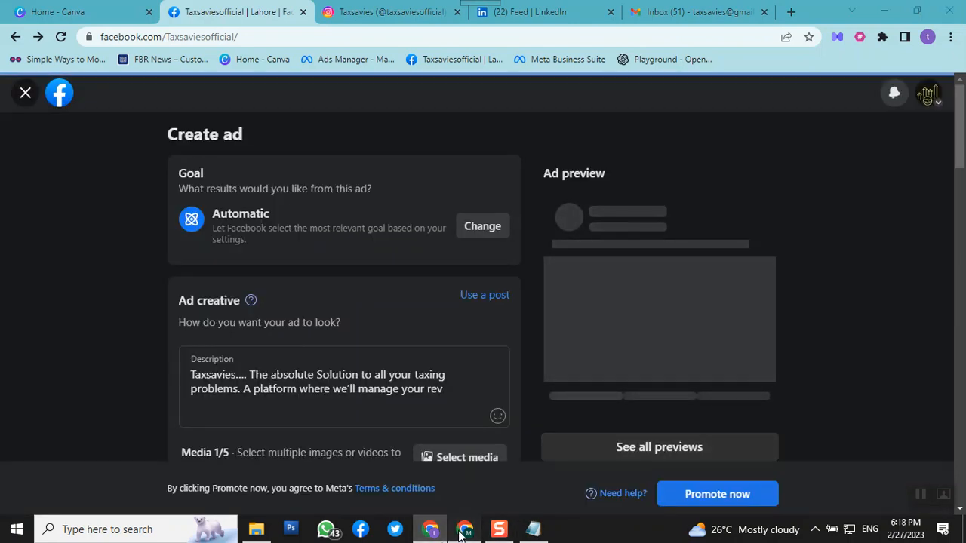
In the other Chrome window, review the new Page's contact, location and hours fields, leave them blank and continue to the customization step
{"action": "left_click", "coordinate": [465, 529]}
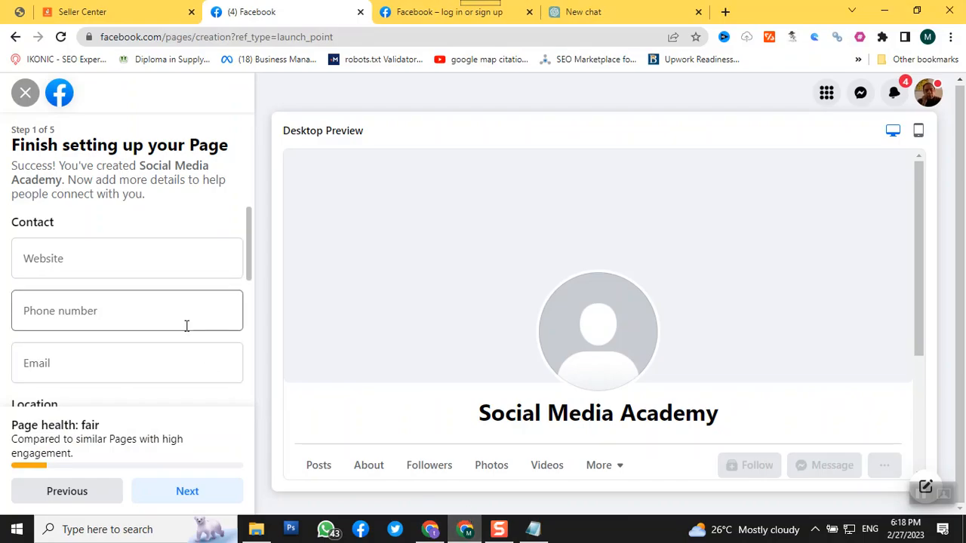
{"action": "scroll", "coordinate": [185, 325], "scroll_direction": "down", "scroll_amount": 1}
{"action": "scroll", "coordinate": [189, 332], "scroll_direction": "up", "scroll_amount": 1}
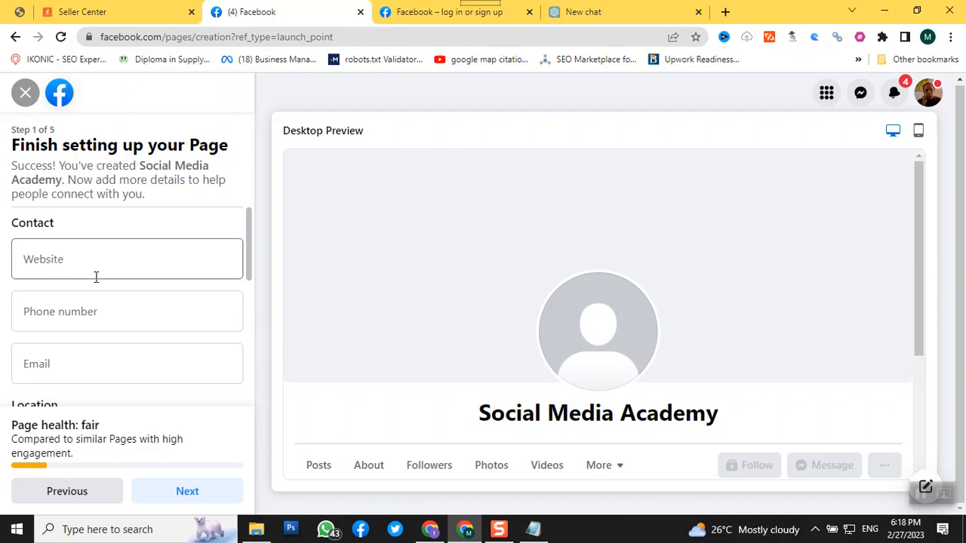
{"action": "left_click", "coordinate": [117, 266]}
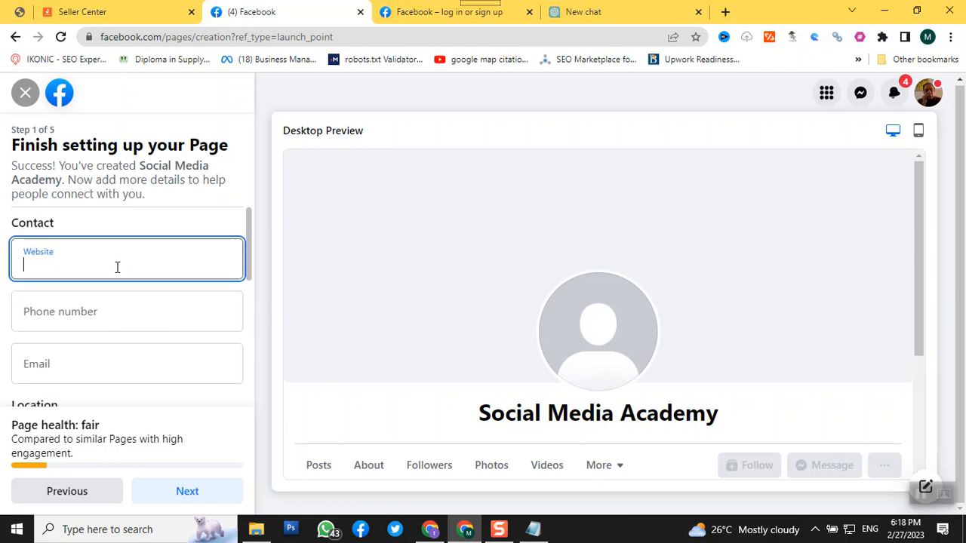
{"action": "left_click", "coordinate": [108, 313]}
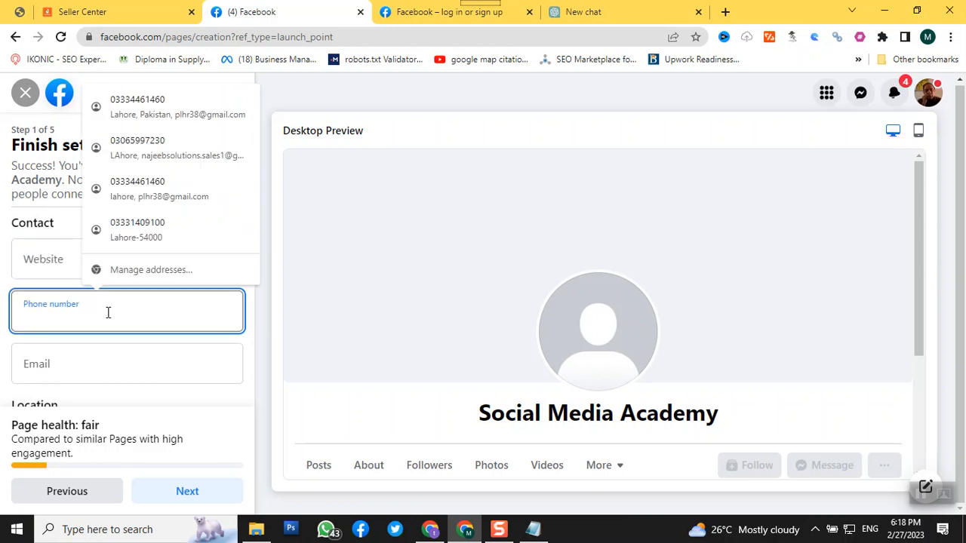
{"action": "scroll", "coordinate": [108, 313], "scroll_direction": "down", "scroll_amount": 1}
{"action": "left_click", "coordinate": [102, 308]}
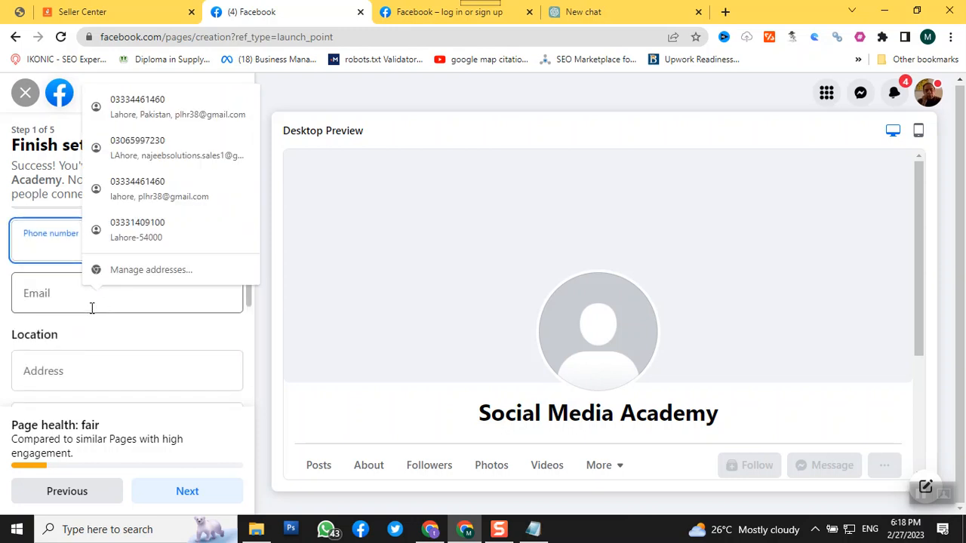
{"action": "scroll", "coordinate": [60, 370], "scroll_direction": "down", "scroll_amount": 3}
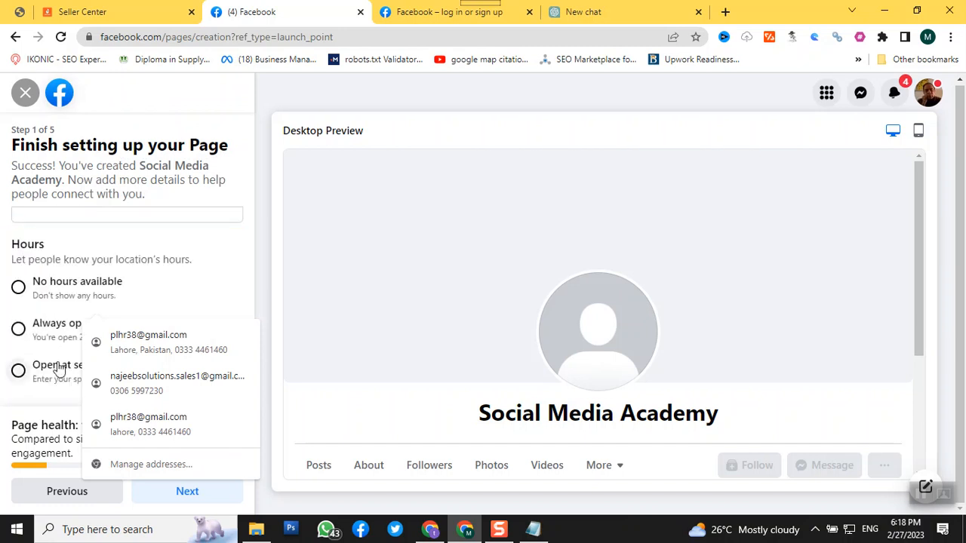
{"action": "left_click", "coordinate": [278, 263]}
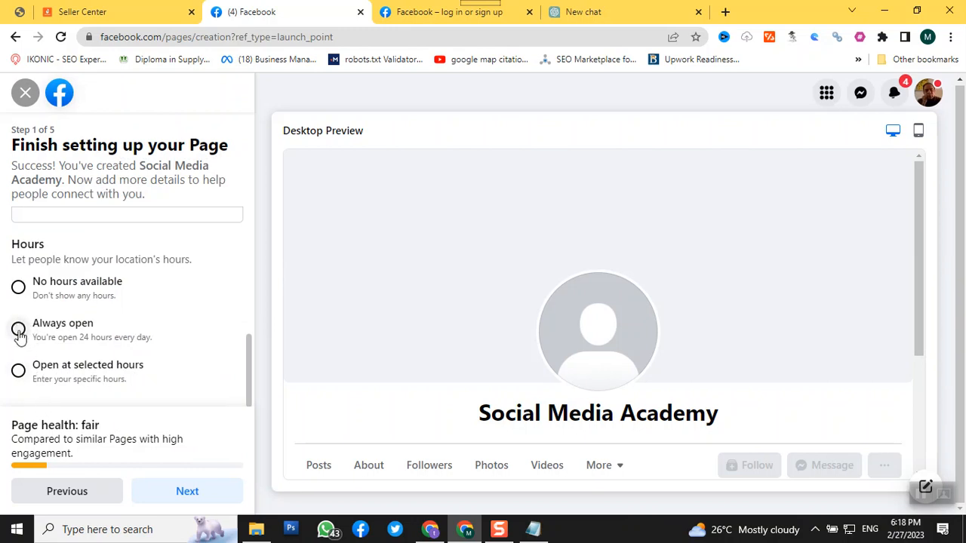
{"action": "left_click", "coordinate": [188, 500]}
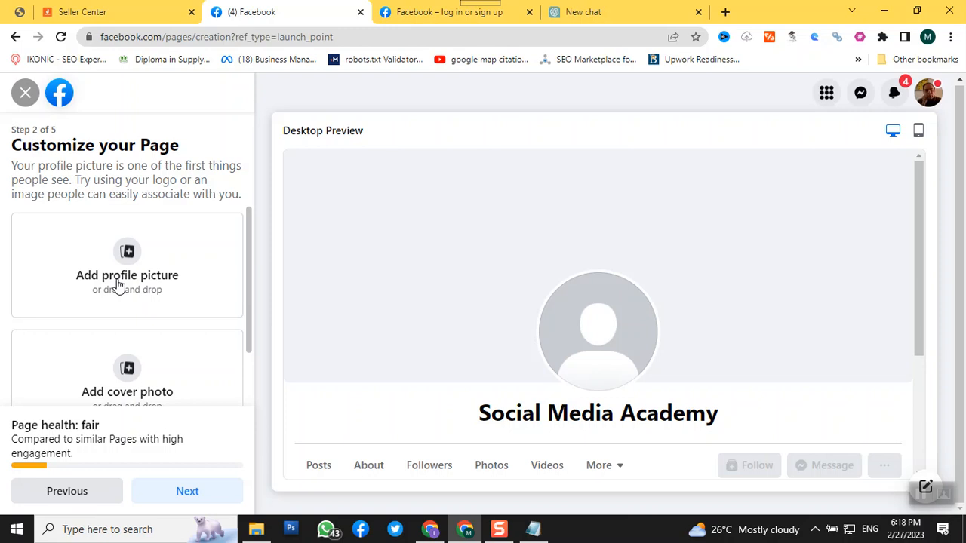
{"action": "scroll", "coordinate": [123, 285], "scroll_direction": "down", "scroll_amount": 2}
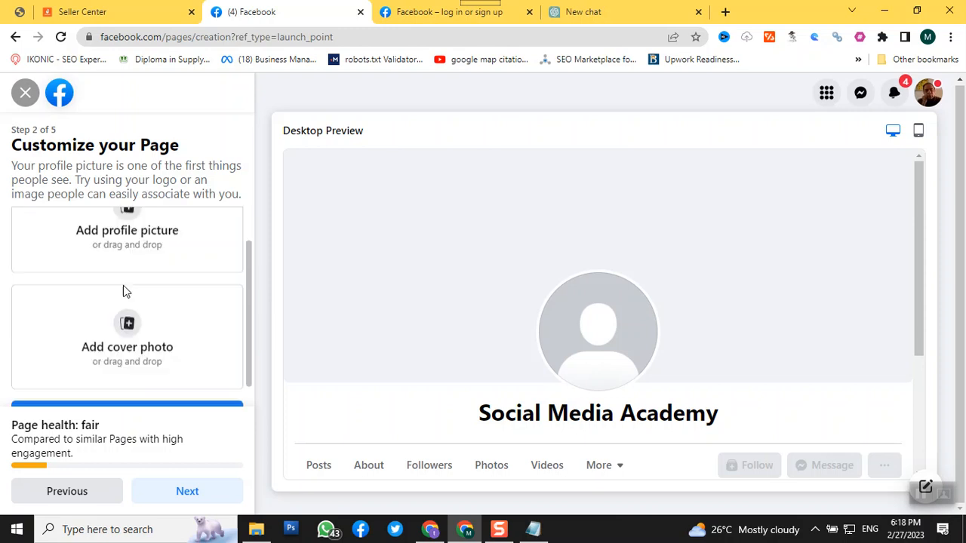
{"action": "scroll", "coordinate": [115, 273], "scroll_direction": "up", "scroll_amount": 2}
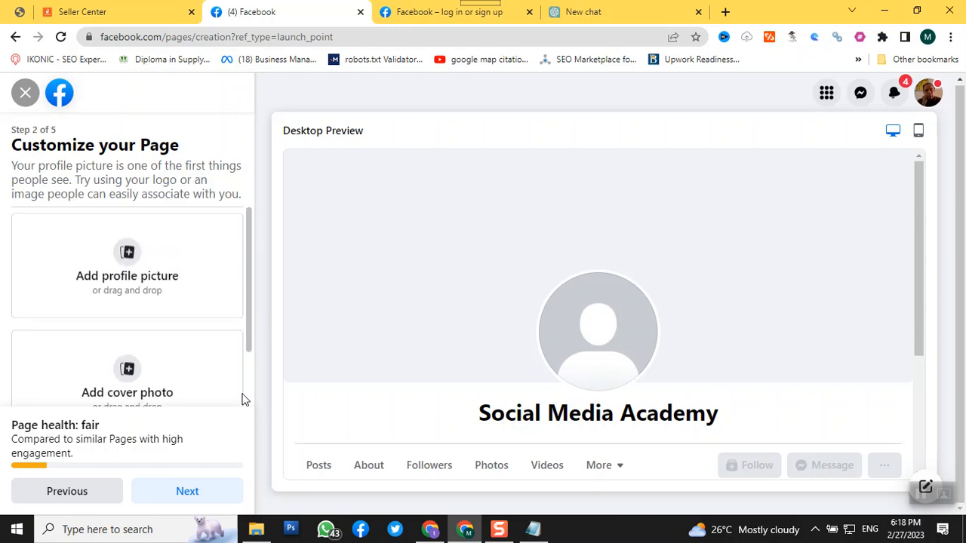
{"action": "left_click", "coordinate": [430, 531]}
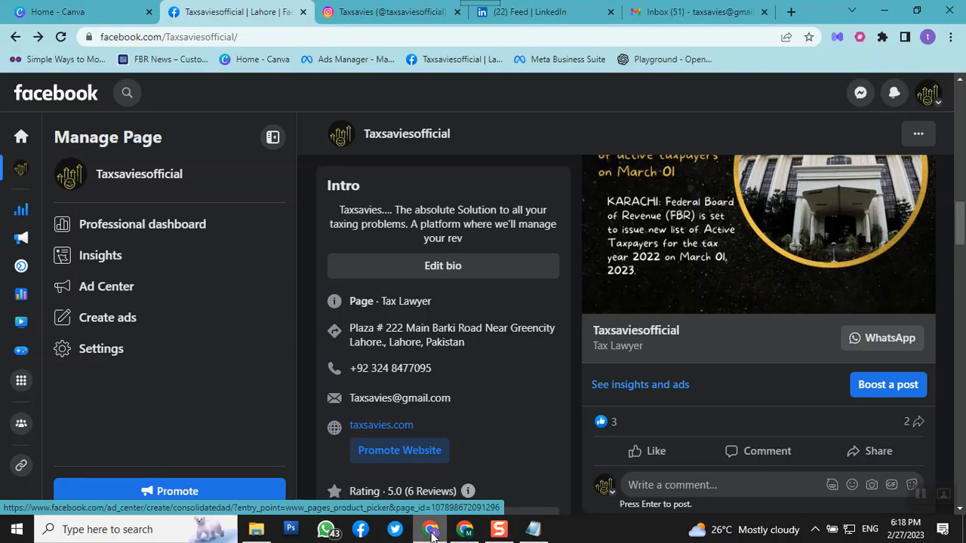
{"action": "scroll", "coordinate": [550, 431], "scroll_direction": "up", "scroll_amount": 6}
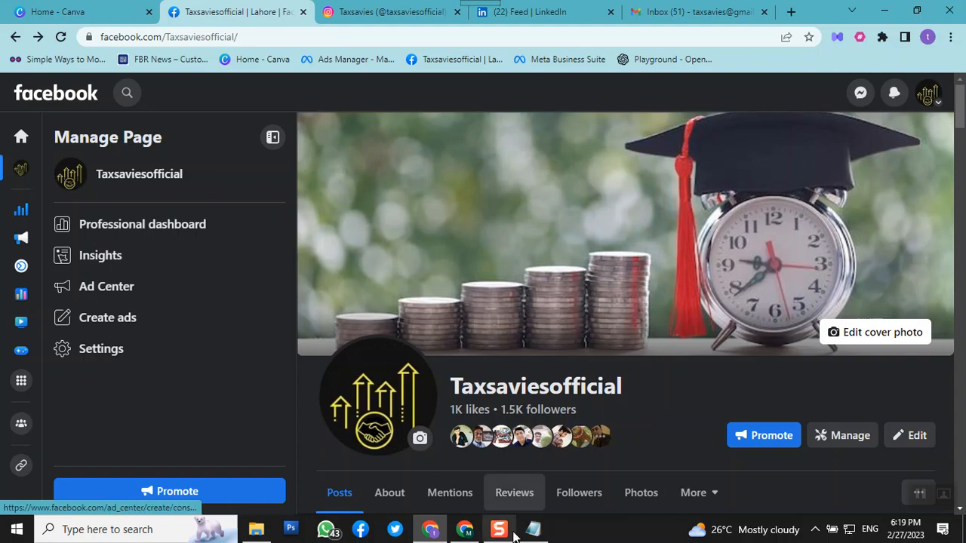
{"action": "left_click", "coordinate": [463, 530]}
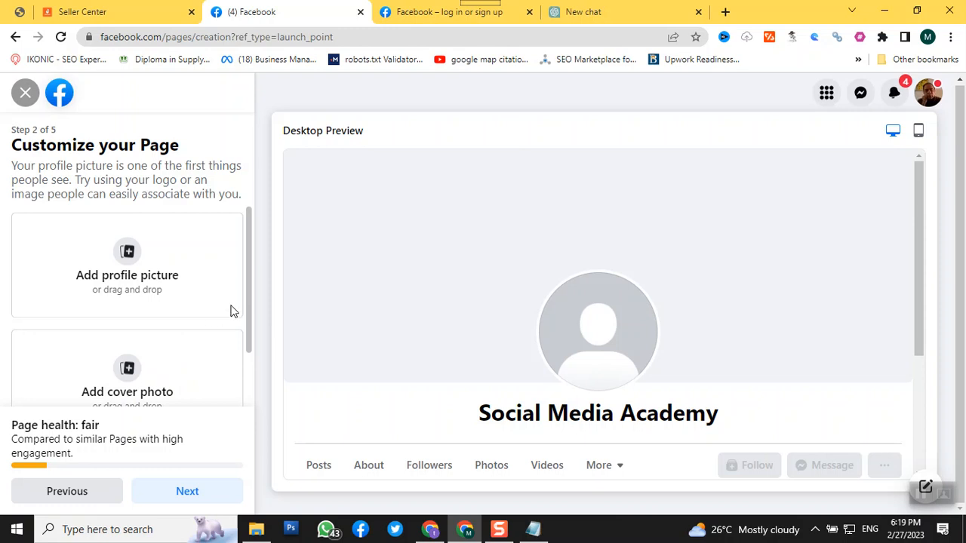
{"action": "left_click", "coordinate": [434, 532]}
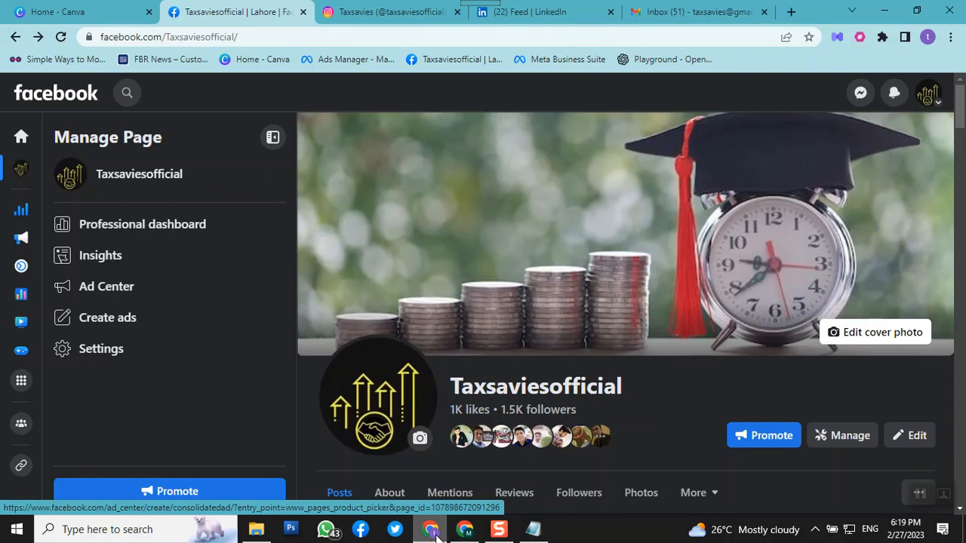
Switch to Canva and open the Facebook Cover templates in the Social Media template category
{"action": "left_click", "coordinate": [45, 12]}
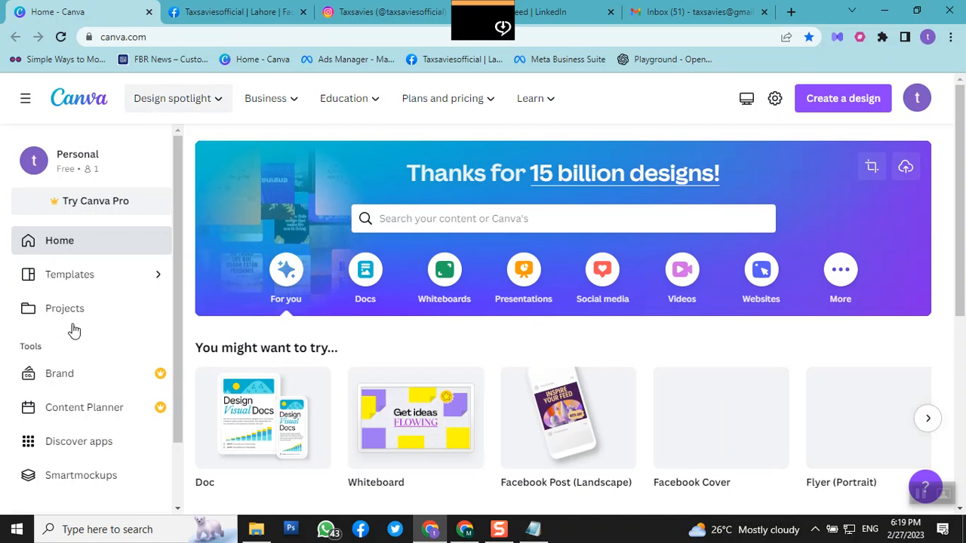
{"action": "left_click", "coordinate": [73, 279]}
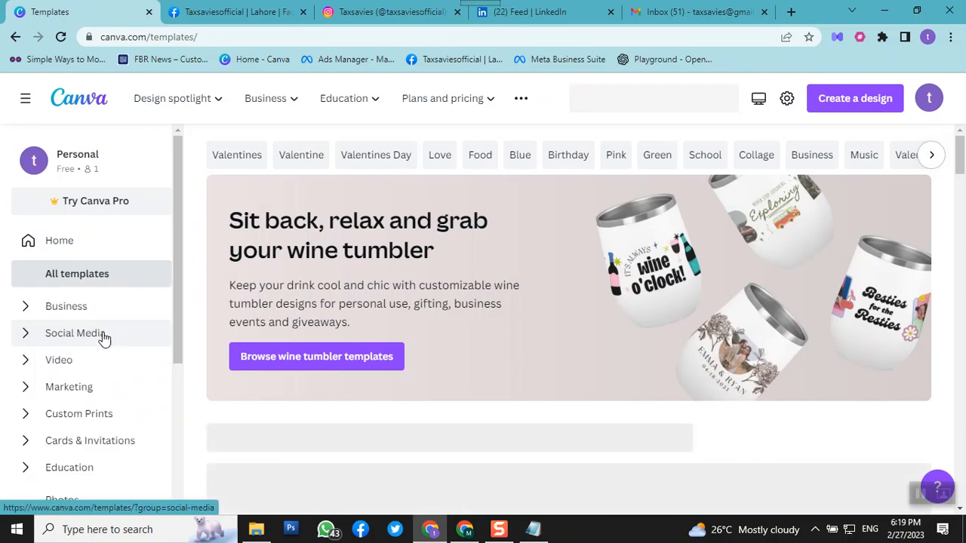
{"action": "left_click", "coordinate": [104, 338]}
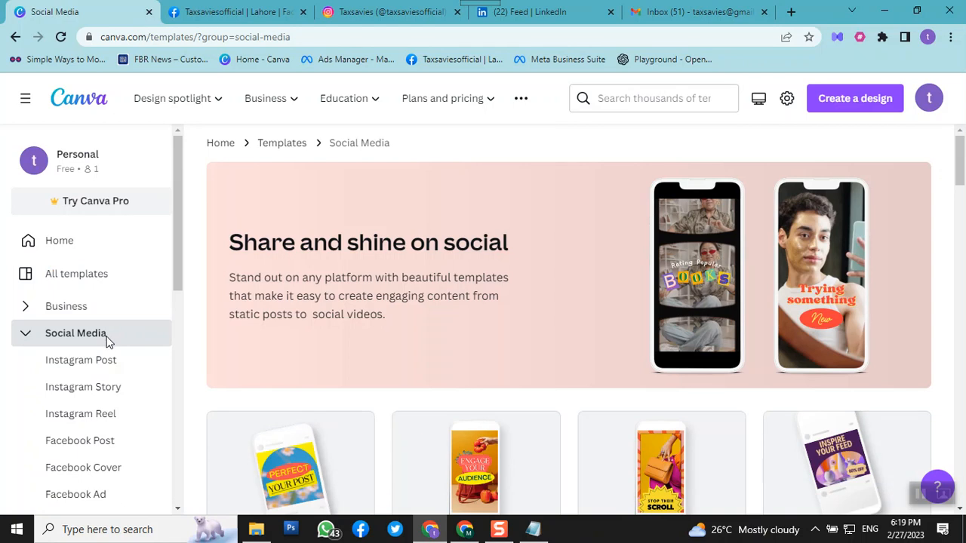
{"action": "scroll", "coordinate": [105, 339], "scroll_direction": "down", "scroll_amount": 2}
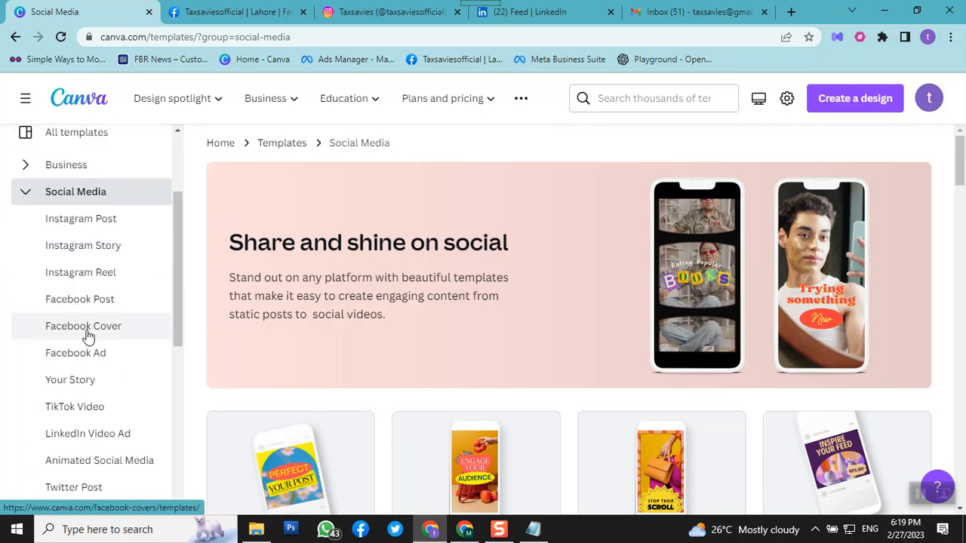
{"action": "left_click", "coordinate": [88, 335]}
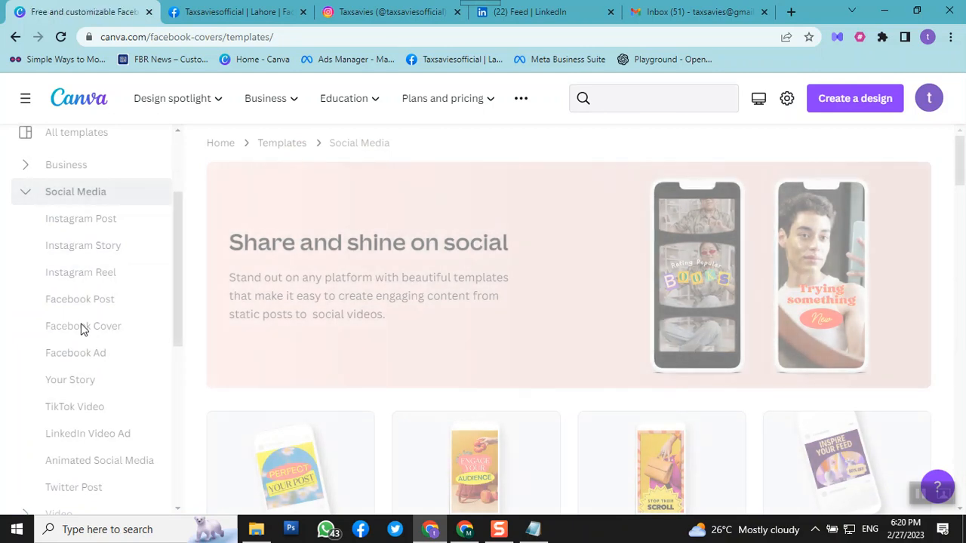
{"action": "scroll", "coordinate": [496, 351], "scroll_direction": "down", "scroll_amount": 1}
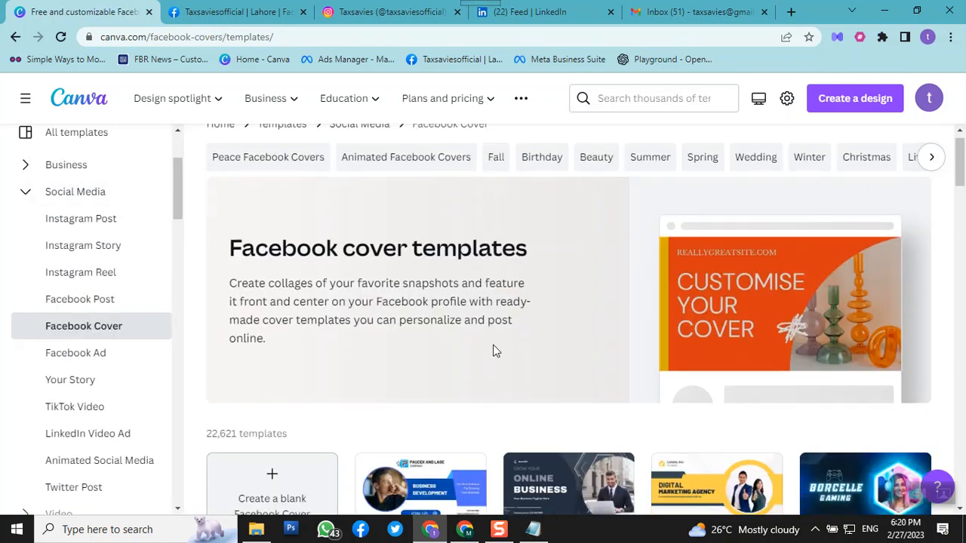
Look through the Facebook Cover templates for a design that could serve as the Page's cover
{"action": "scroll", "coordinate": [496, 351], "scroll_direction": "down", "scroll_amount": 3}
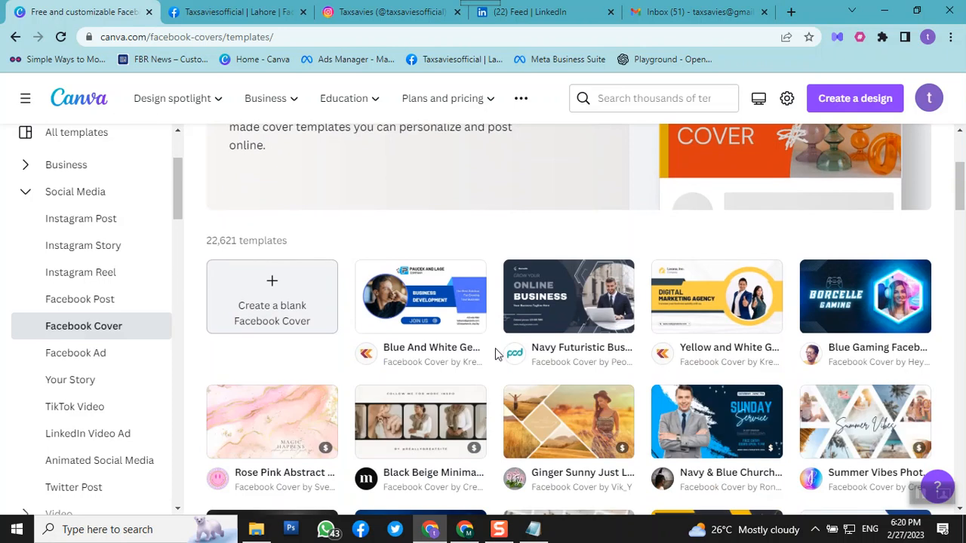
{"action": "scroll", "coordinate": [496, 353], "scroll_direction": "down", "scroll_amount": 2}
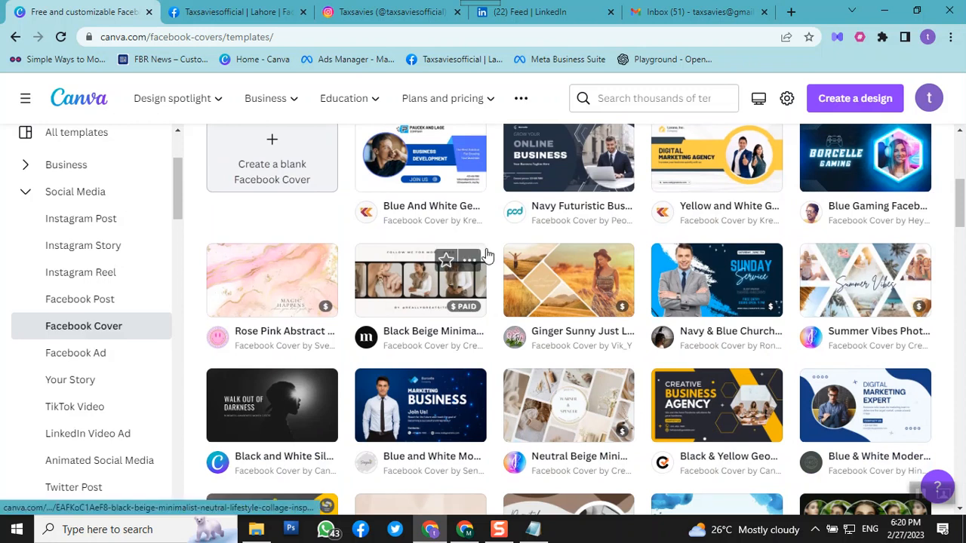
{"action": "scroll", "coordinate": [487, 256], "scroll_direction": "down", "scroll_amount": 4}
{"action": "scroll", "coordinate": [487, 255], "scroll_direction": "down", "scroll_amount": 2}
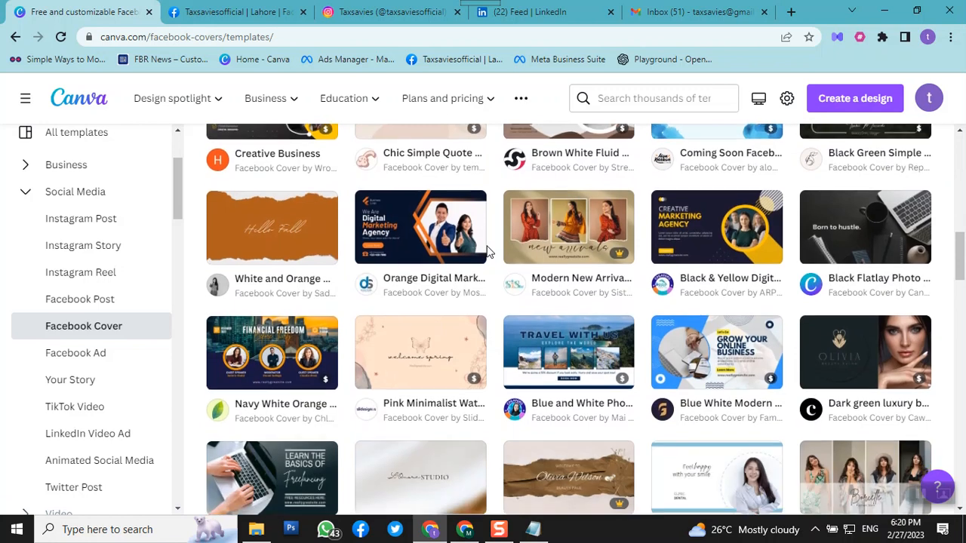
{"action": "scroll", "coordinate": [487, 255], "scroll_direction": "down", "scroll_amount": 2}
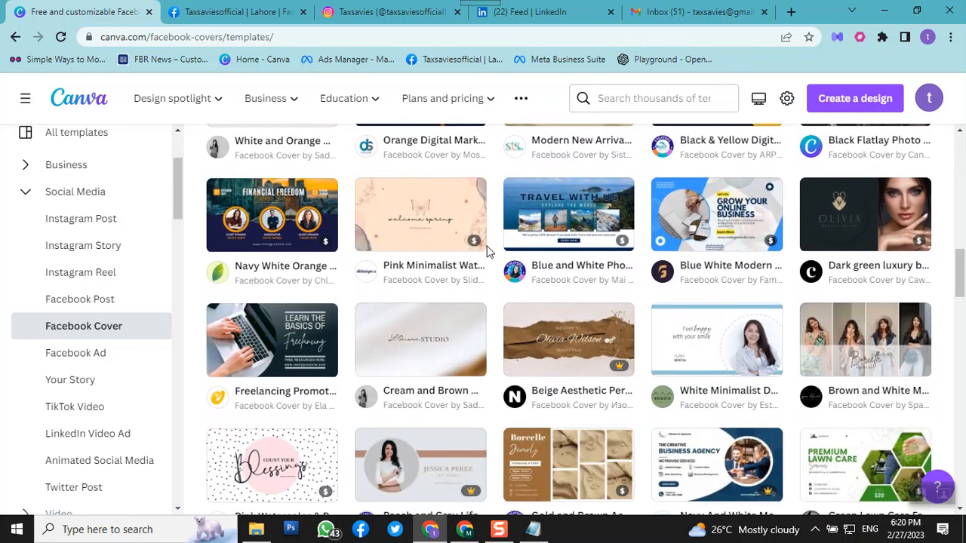
{"action": "scroll", "coordinate": [486, 251], "scroll_direction": "down", "scroll_amount": 3}
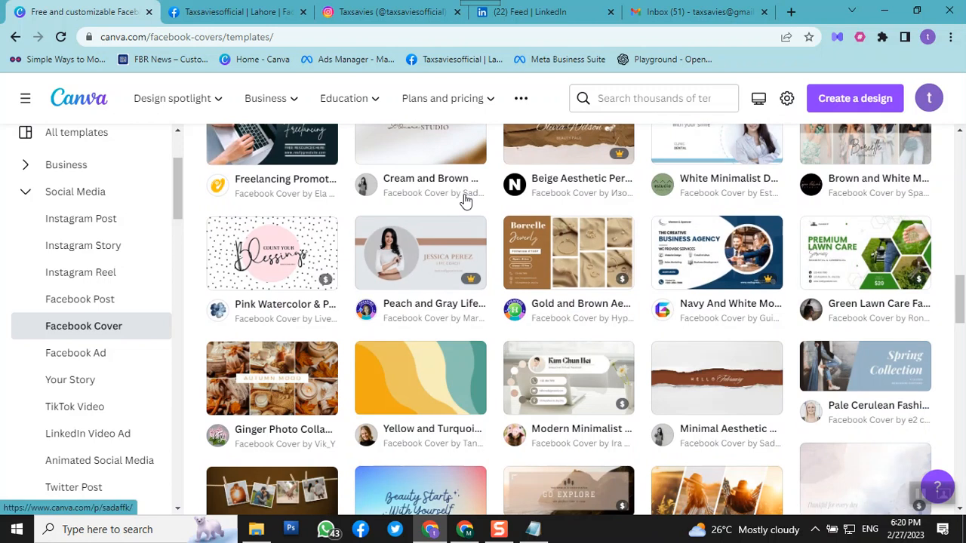
{"action": "scroll", "coordinate": [466, 202], "scroll_direction": "down", "scroll_amount": 4}
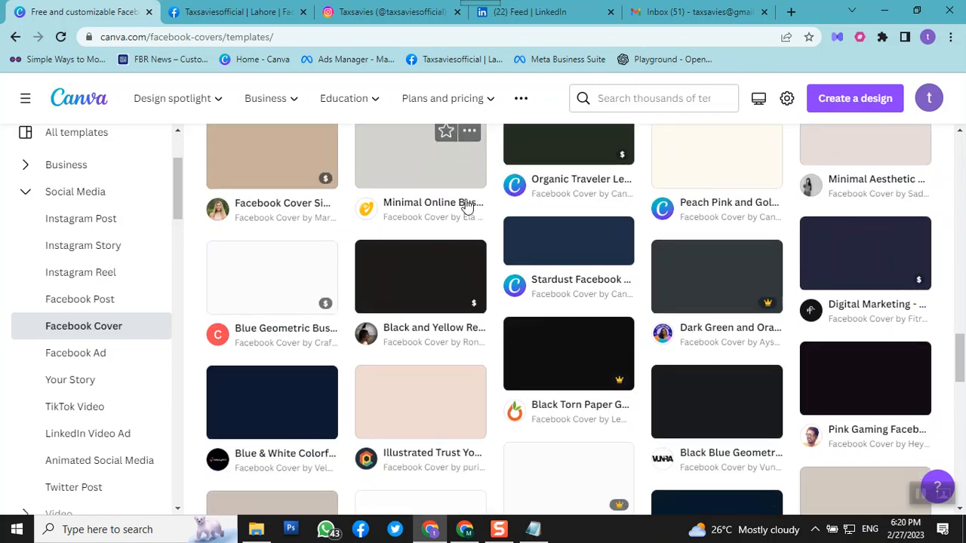
{"action": "scroll", "coordinate": [466, 202], "scroll_direction": "up", "scroll_amount": 1}
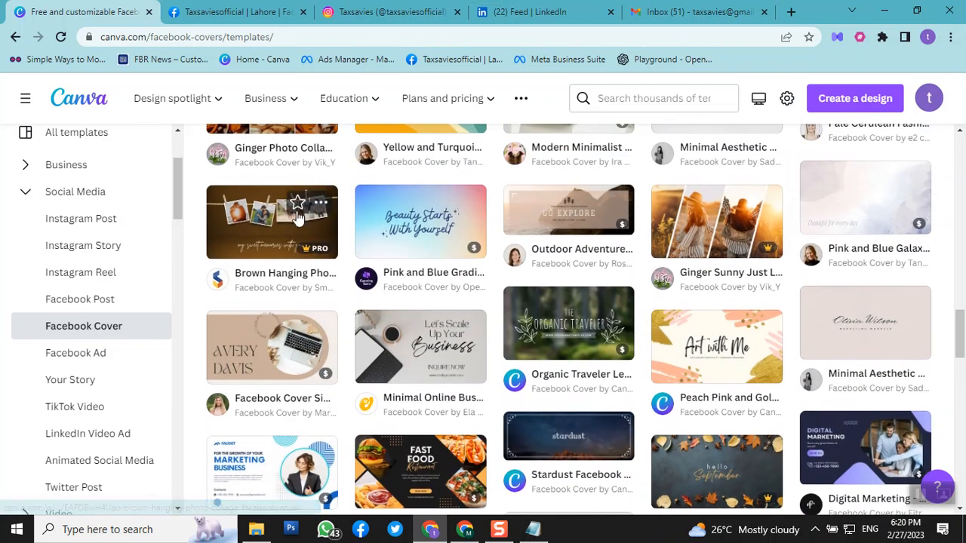
Star the Brown Hanging Photo Collage Facebook Cover template and open its preview
{"action": "left_click", "coordinate": [297, 209]}
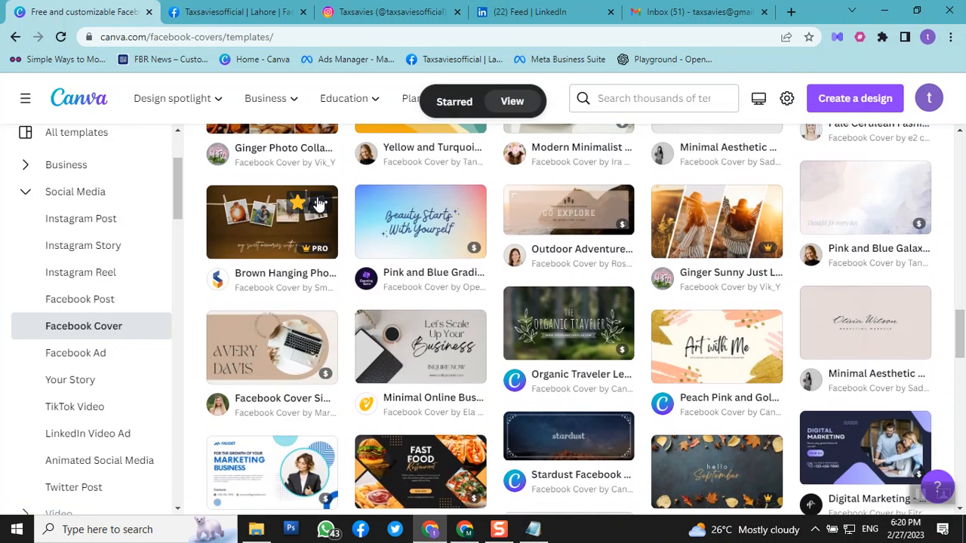
{"action": "left_click", "coordinate": [320, 203]}
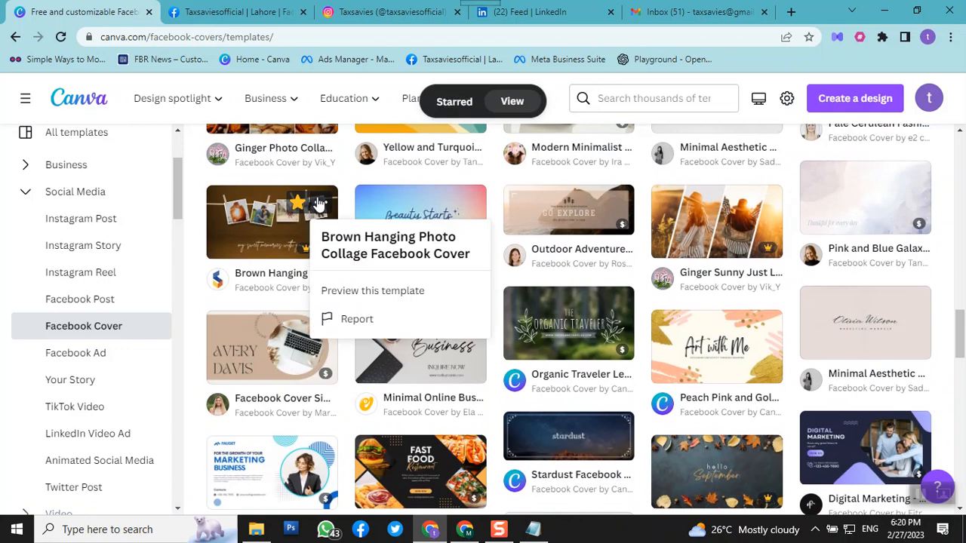
{"action": "left_click", "coordinate": [232, 237]}
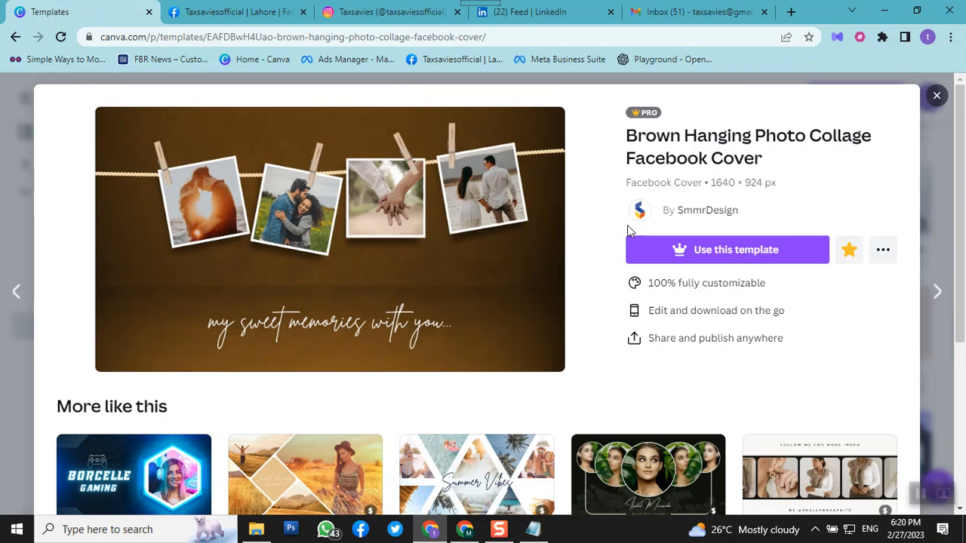
Try to use the Brown Hanging Photo Collage template and dismiss the Canva Pro trial offer
{"action": "left_click", "coordinate": [707, 255]}
{"action": "left_click", "coordinate": [707, 250]}
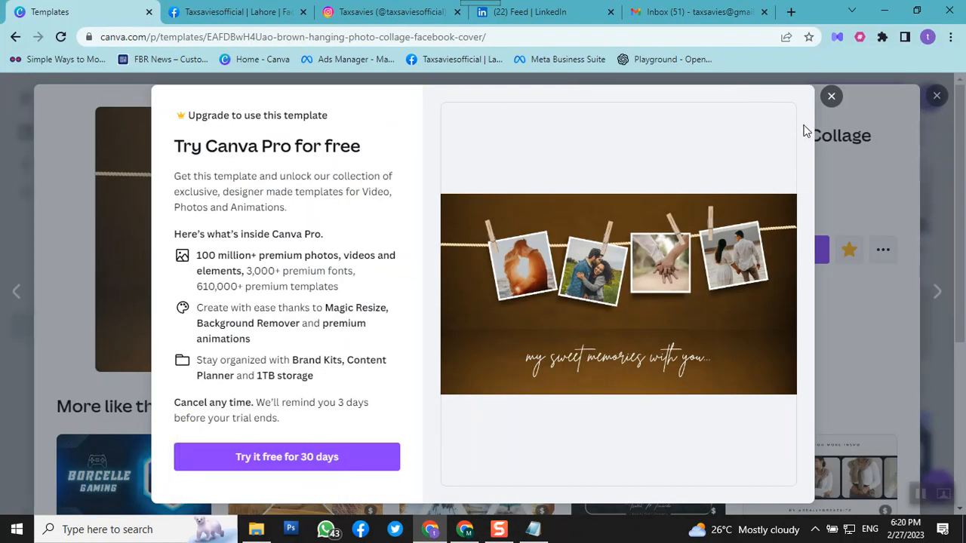
{"action": "left_click", "coordinate": [855, 176]}
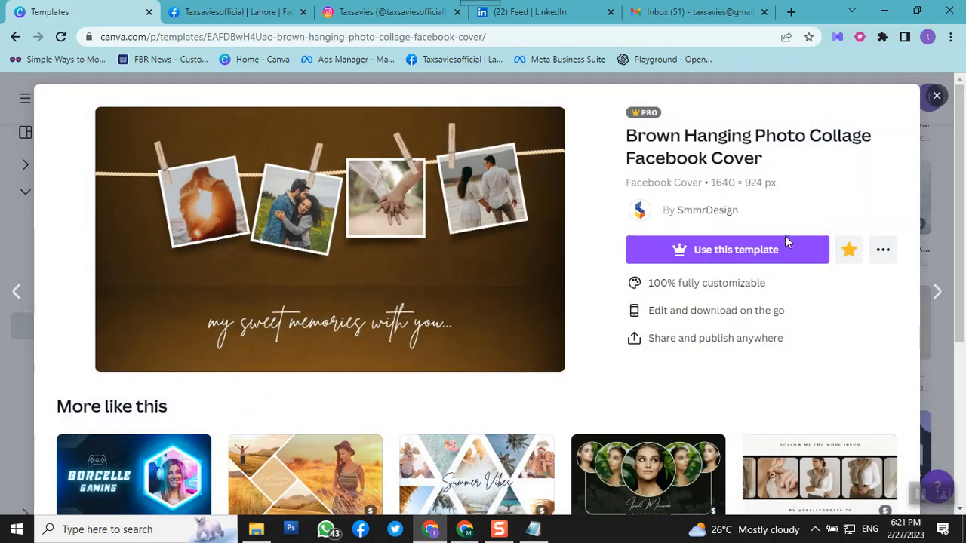
Choose the Blue Gaming Facebook Cover from the similar templates and open it for customizing in the editor
{"action": "scroll", "coordinate": [785, 236], "scroll_direction": "down", "scroll_amount": 2}
{"action": "scroll", "coordinate": [785, 237], "scroll_direction": "down", "scroll_amount": 3}
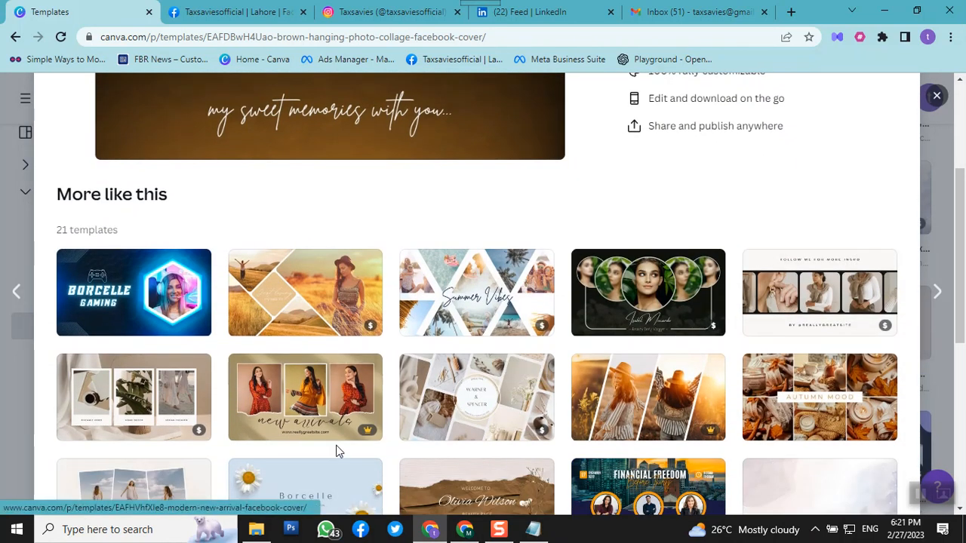
{"action": "left_click", "coordinate": [100, 319]}
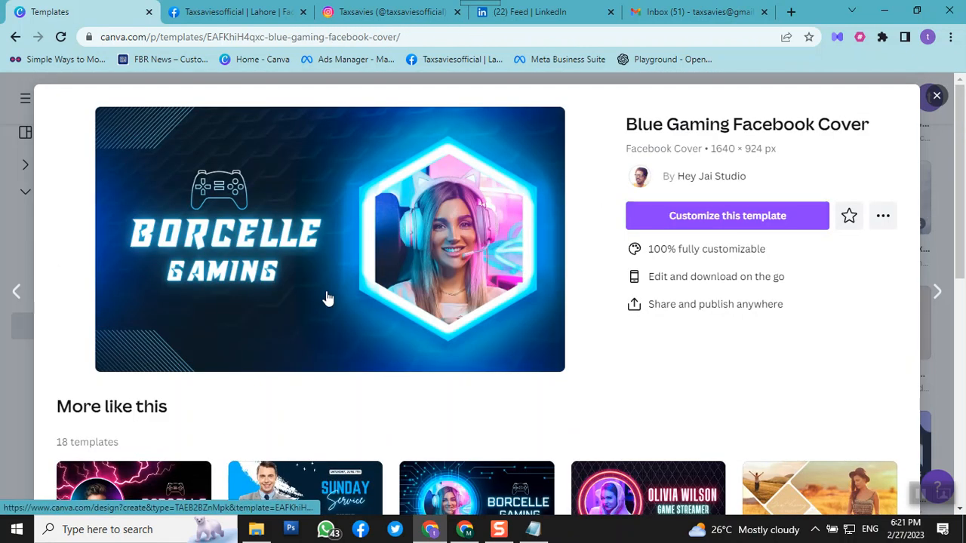
{"action": "left_click", "coordinate": [751, 216]}
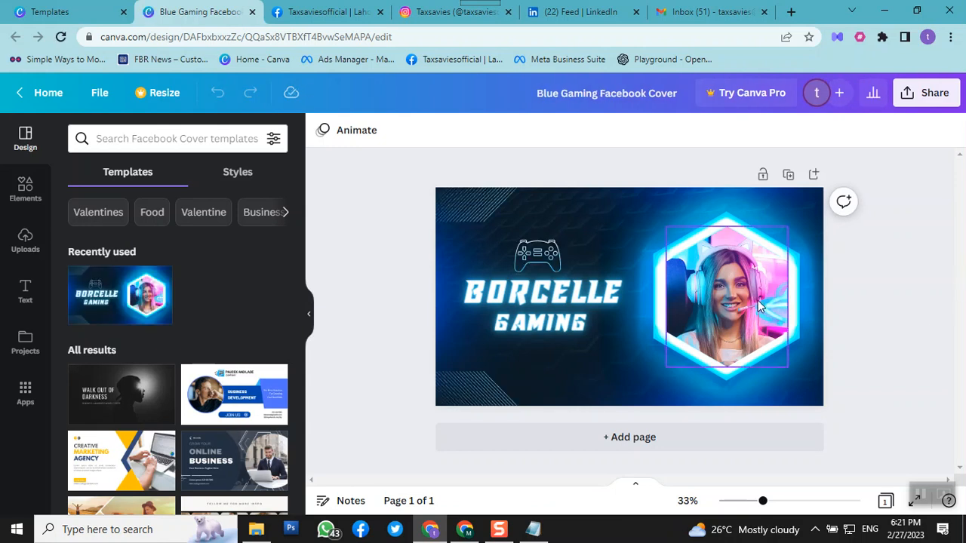
Download the cover design as a PNG and save it as Blue Gaming Facebook Cover in the Downloads folder
{"action": "left_click", "coordinate": [914, 102]}
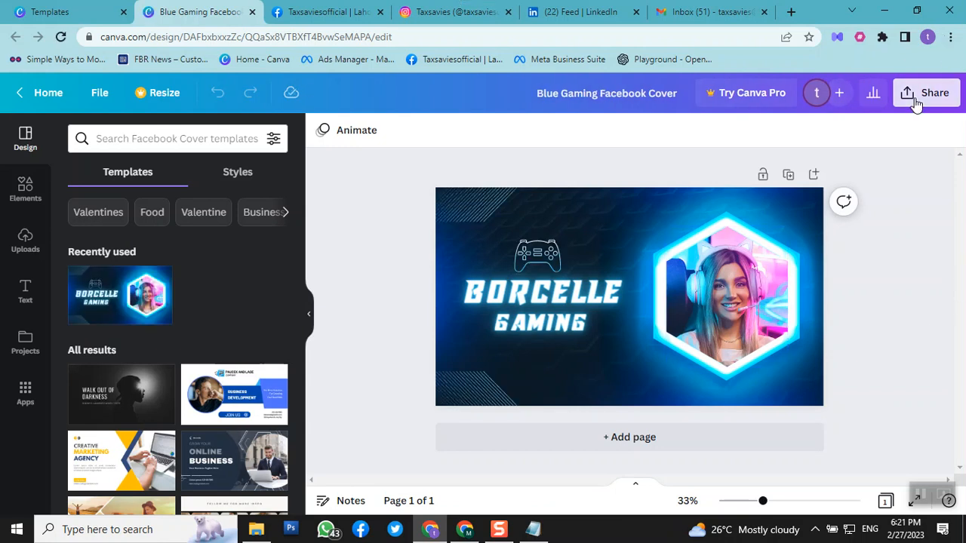
{"action": "scroll", "coordinate": [863, 263], "scroll_direction": "down", "scroll_amount": 1}
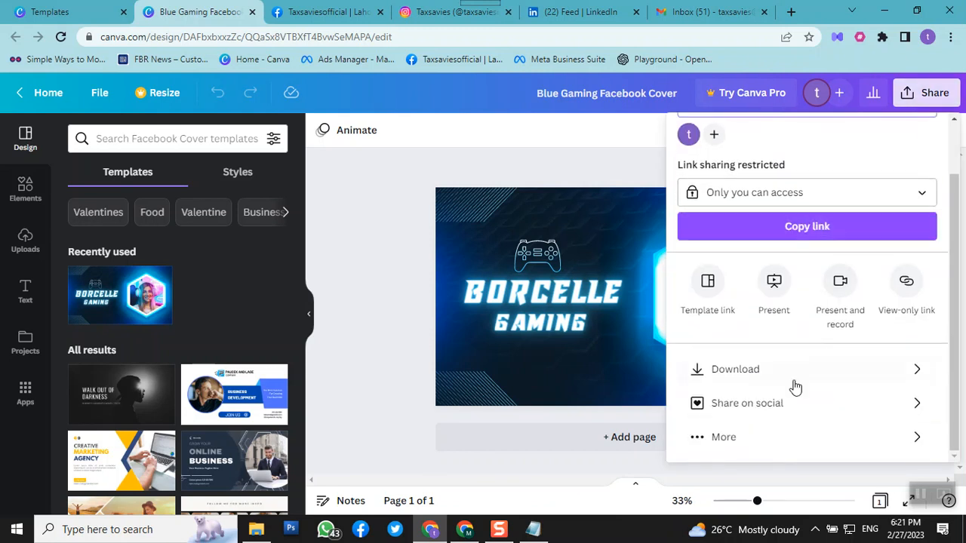
{"action": "left_click", "coordinate": [792, 385]}
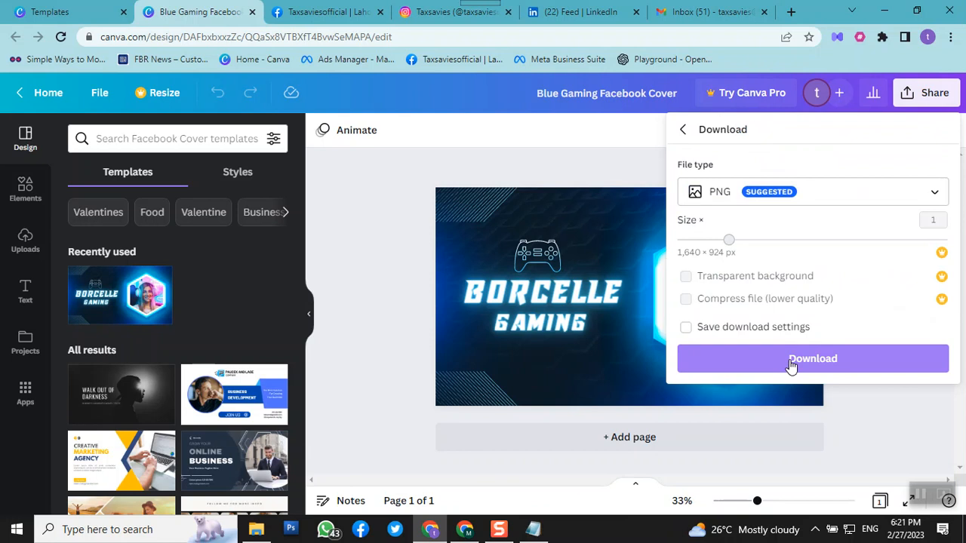
{"action": "left_click", "coordinate": [791, 360]}
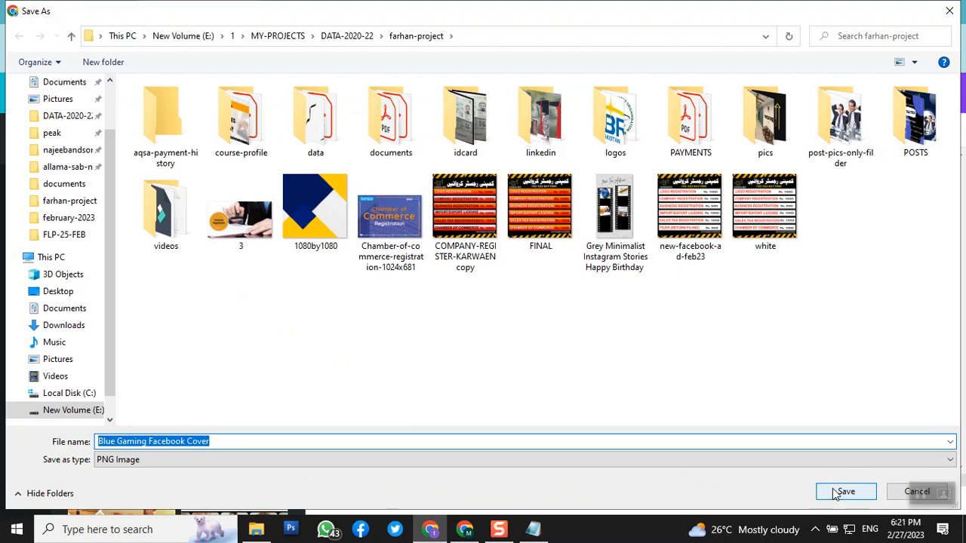
{"action": "scroll", "coordinate": [85, 165], "scroll_direction": "up", "scroll_amount": 2}
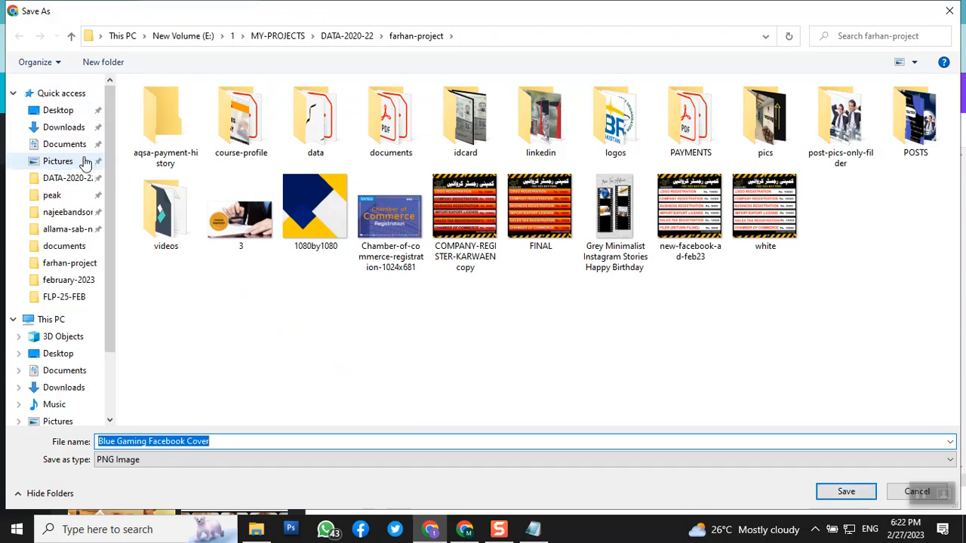
{"action": "left_click", "coordinate": [66, 130]}
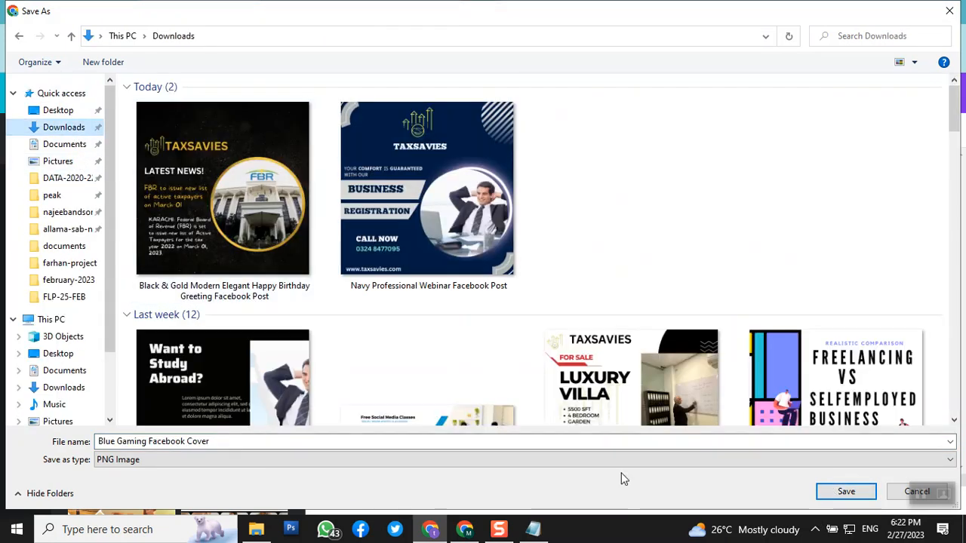
{"action": "left_click", "coordinate": [846, 493]}
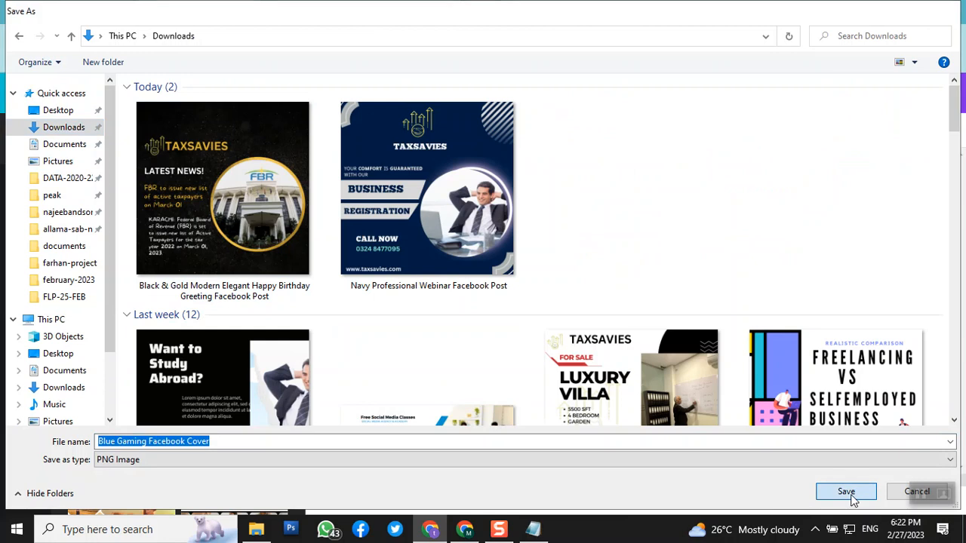
In the other Chrome window, add Blue Gaming Facebook Cover from Downloads as the new Page's cover photo and check the desktop preview
{"action": "left_click", "coordinate": [466, 531]}
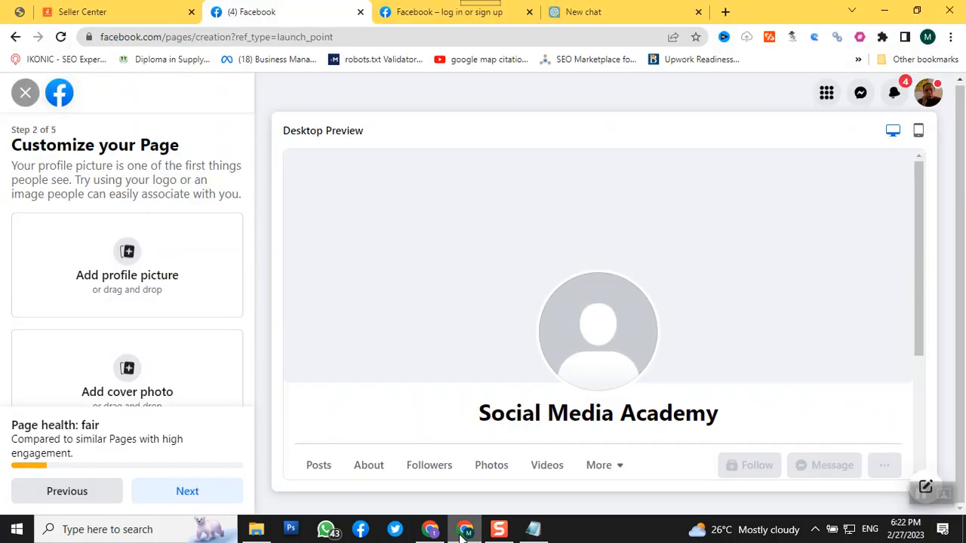
{"action": "left_click", "coordinate": [130, 397]}
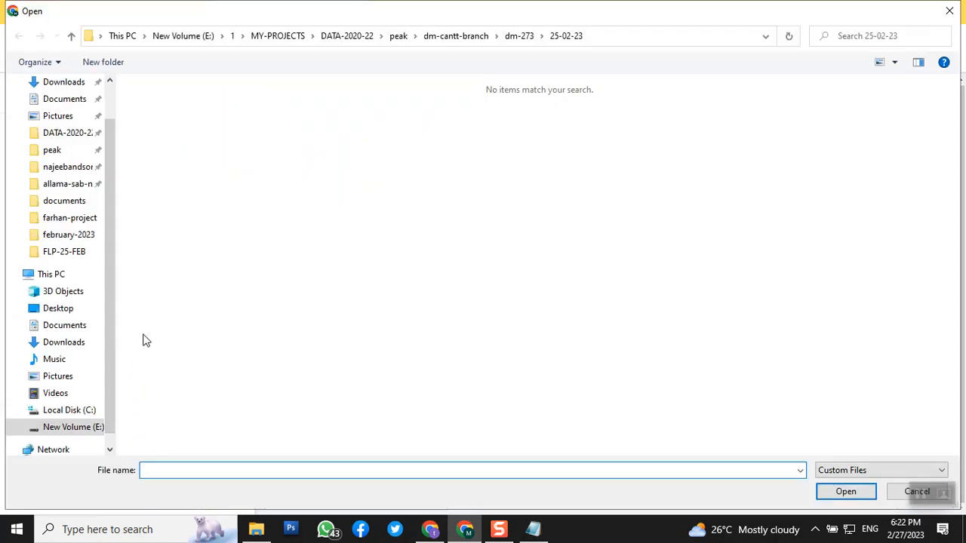
{"action": "scroll", "coordinate": [70, 197], "scroll_direction": "up", "scroll_amount": 2}
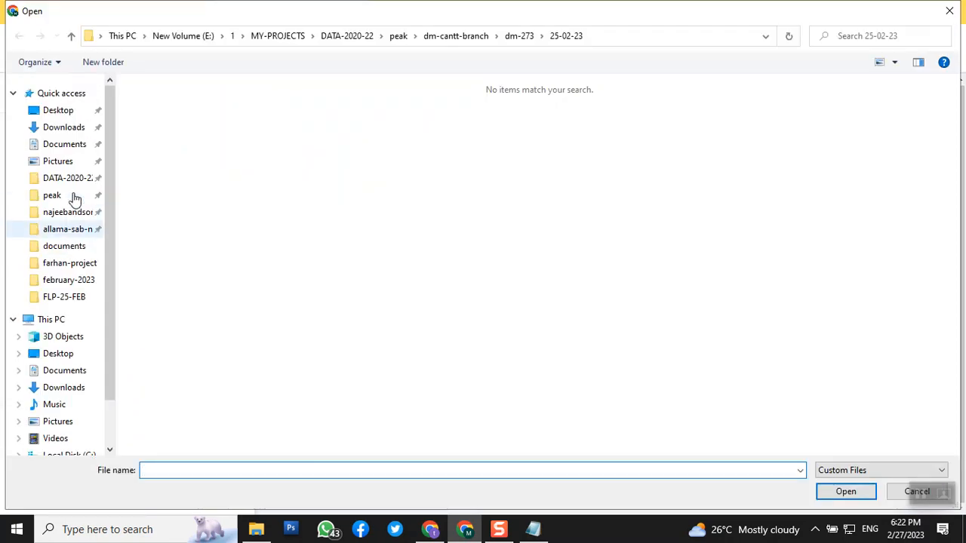
{"action": "left_click", "coordinate": [61, 127]}
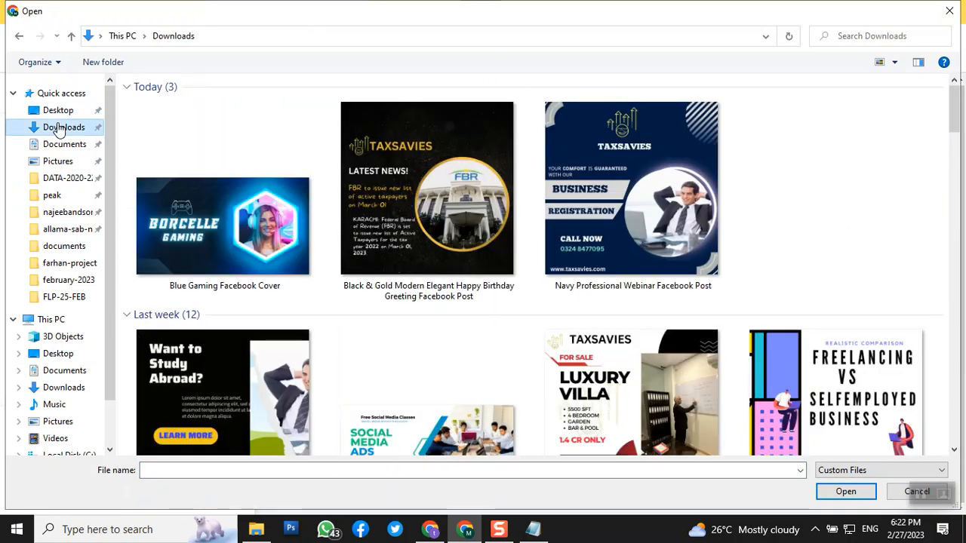
{"action": "left_click", "coordinate": [190, 252]}
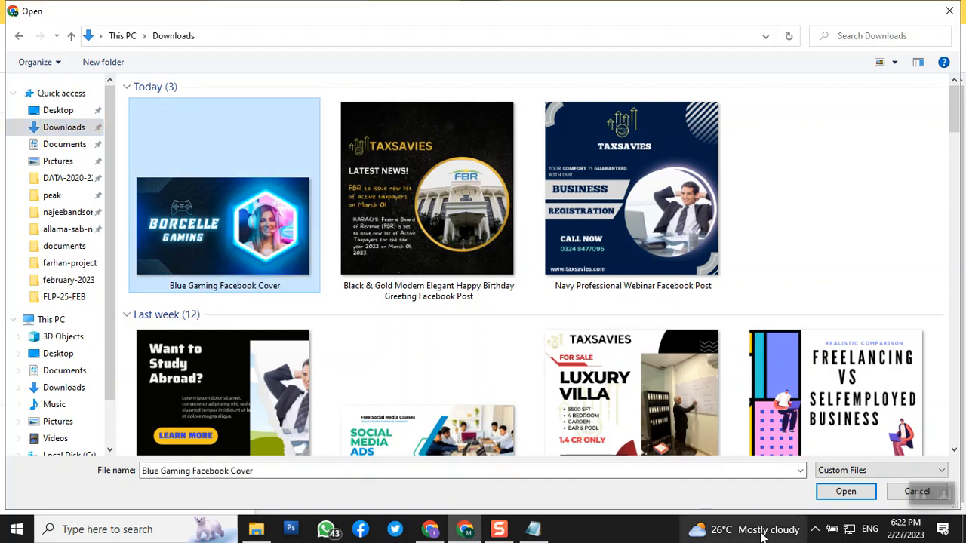
{"action": "left_click", "coordinate": [846, 491]}
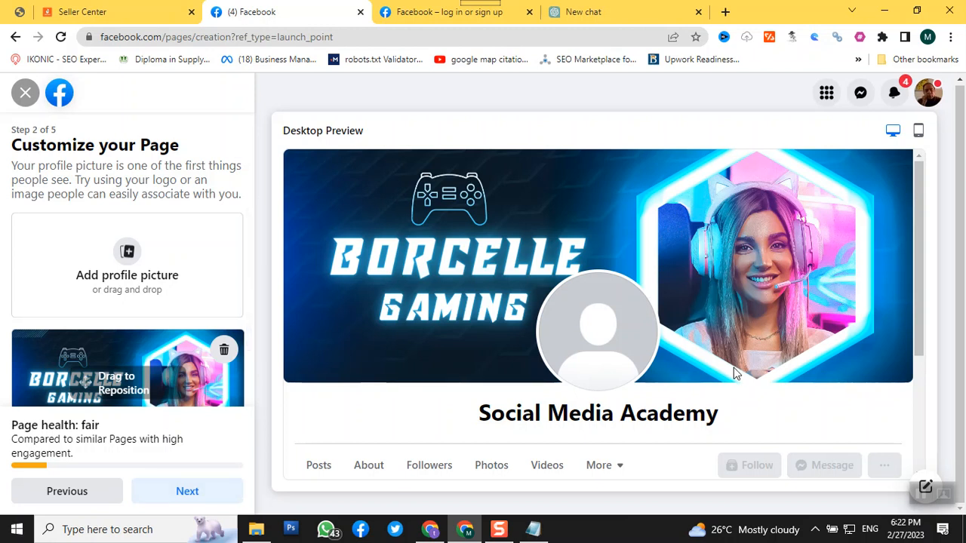
{"action": "scroll", "coordinate": [732, 373], "scroll_direction": "down", "scroll_amount": 2}
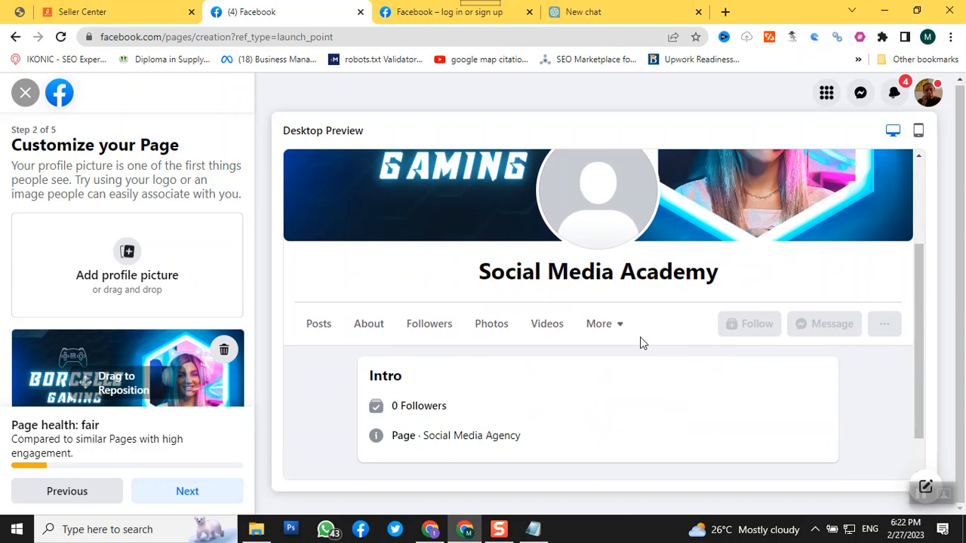
{"action": "scroll", "coordinate": [640, 337], "scroll_direction": "up", "scroll_amount": 2}
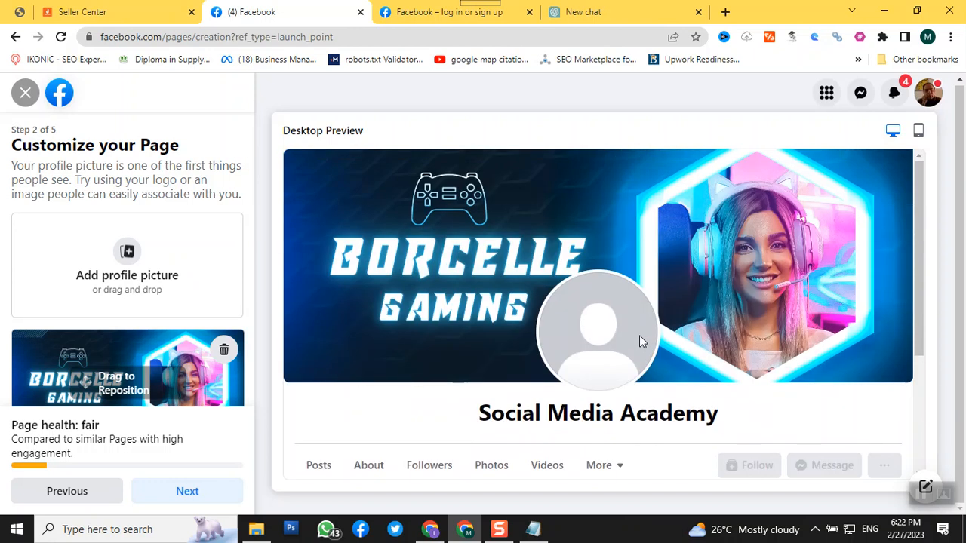
{"action": "left_click", "coordinate": [132, 281]}
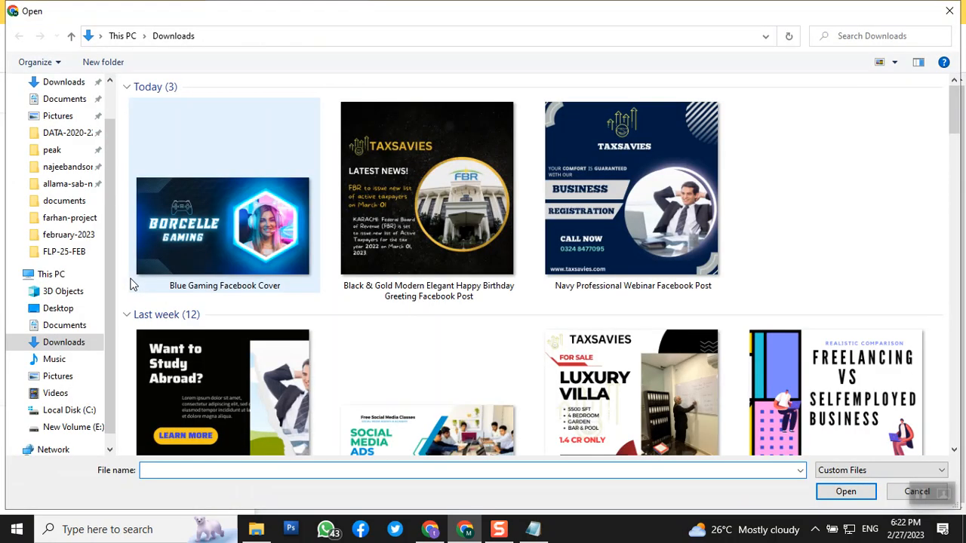
{"action": "scroll", "coordinate": [131, 283], "scroll_direction": "down", "scroll_amount": 8}
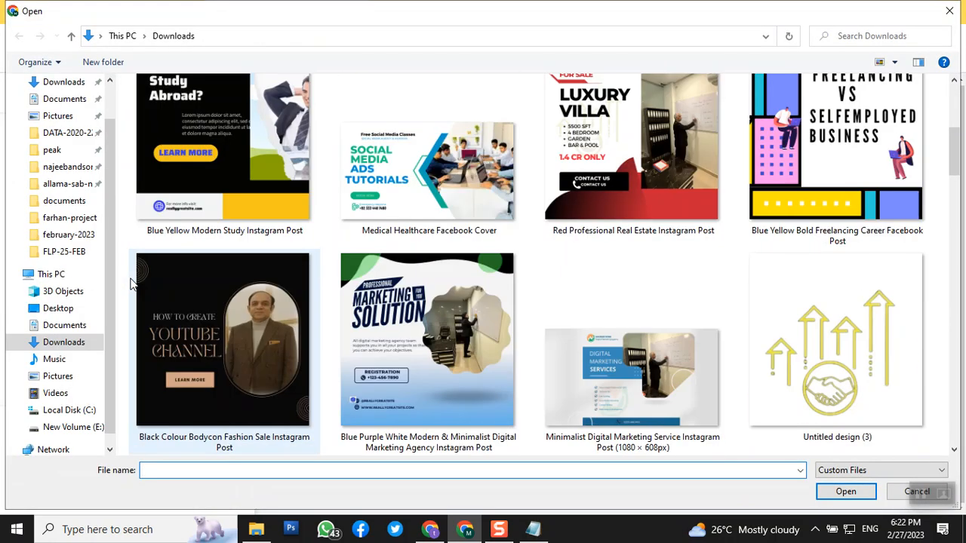
{"action": "scroll", "coordinate": [129, 283], "scroll_direction": "down", "scroll_amount": 5}
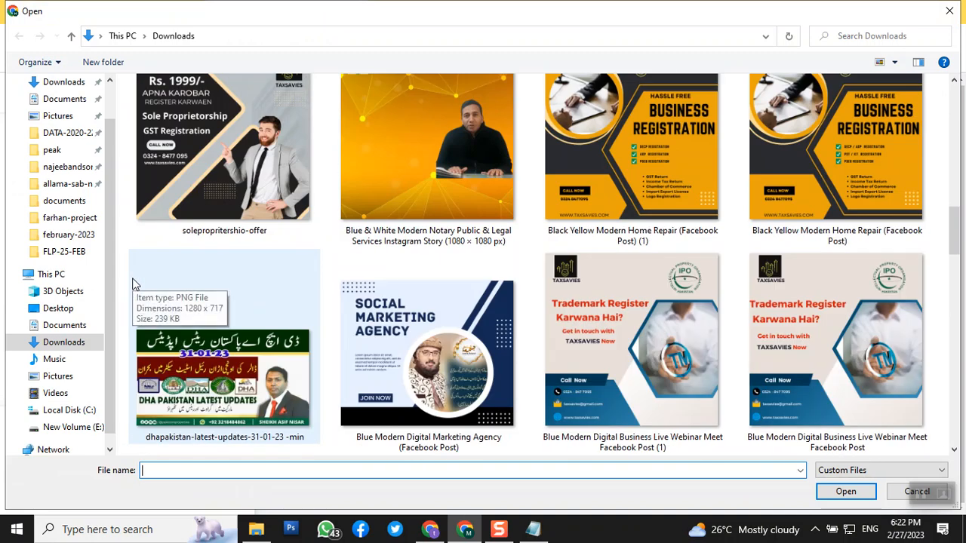
{"action": "scroll", "coordinate": [132, 283], "scroll_direction": "down", "scroll_amount": 5}
{"action": "scroll", "coordinate": [132, 284], "scroll_direction": "down", "scroll_amount": 8}
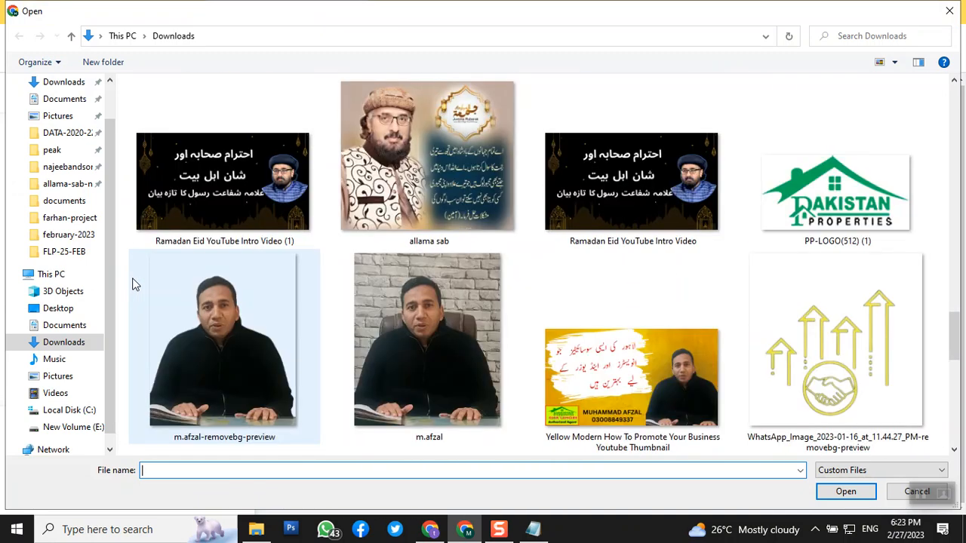
{"action": "scroll", "coordinate": [133, 284], "scroll_direction": "down", "scroll_amount": 6}
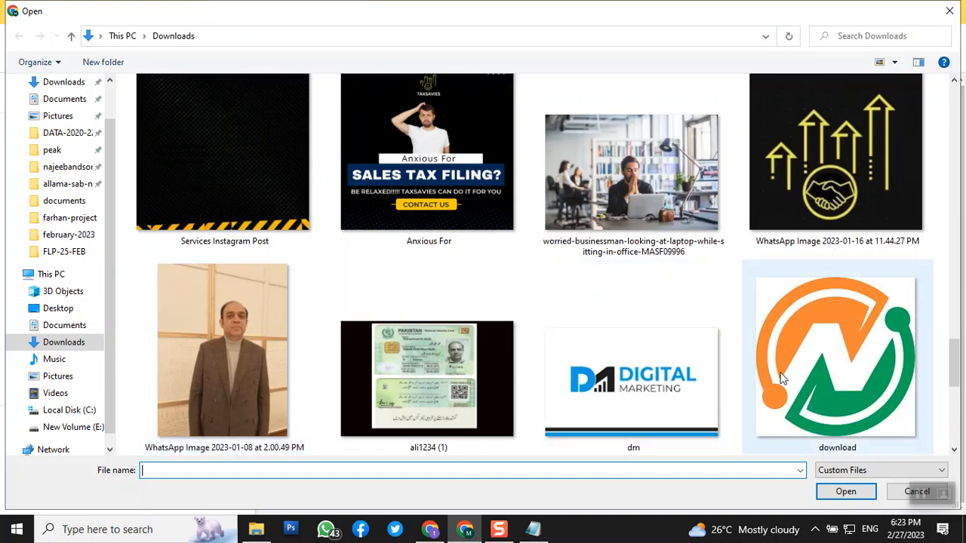
{"action": "left_click", "coordinate": [783, 378]}
{"action": "left_click", "coordinate": [838, 494]}
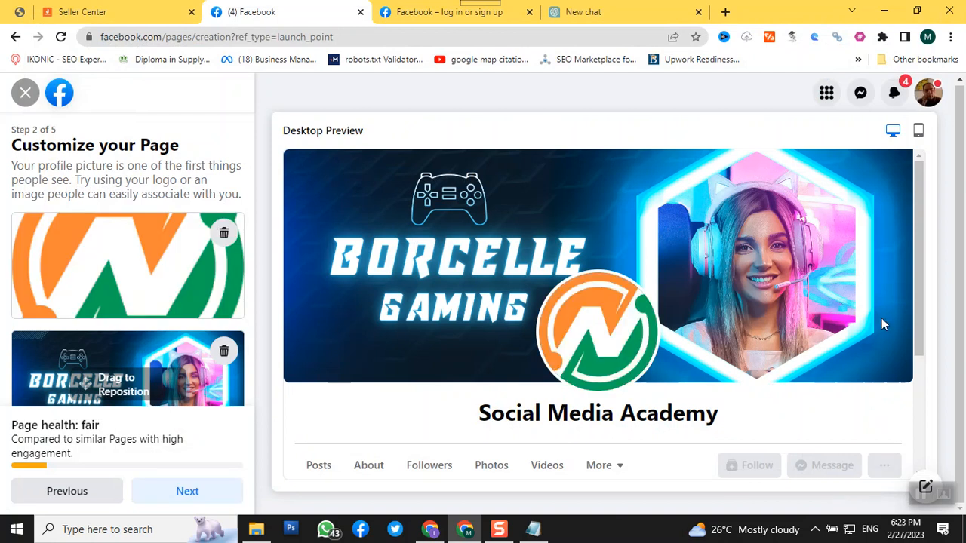
{"action": "scroll", "coordinate": [884, 310], "scroll_direction": "down", "scroll_amount": 3}
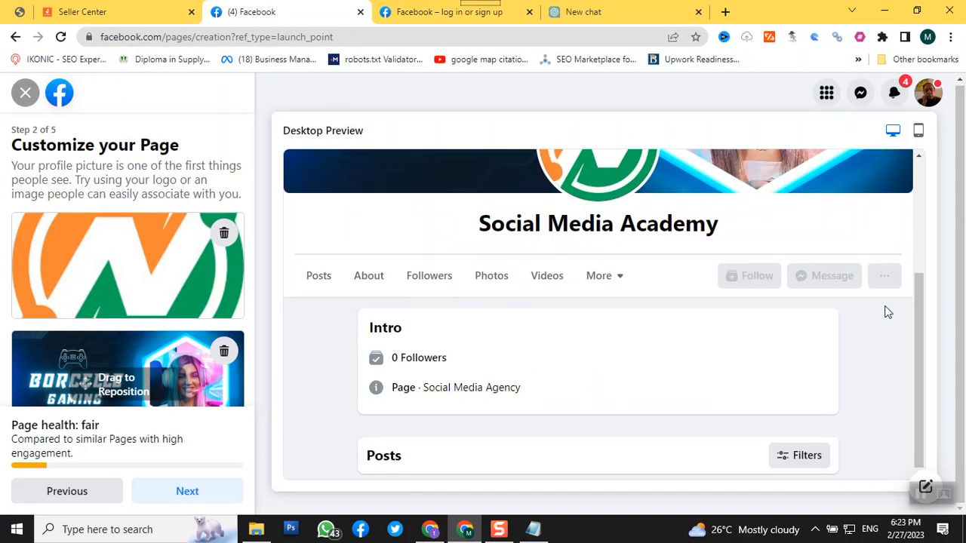
Complete the remaining Page setup, skipping the WhatsApp connection and friend invitations and keeping the default notification settings
{"action": "left_click", "coordinate": [201, 491]}
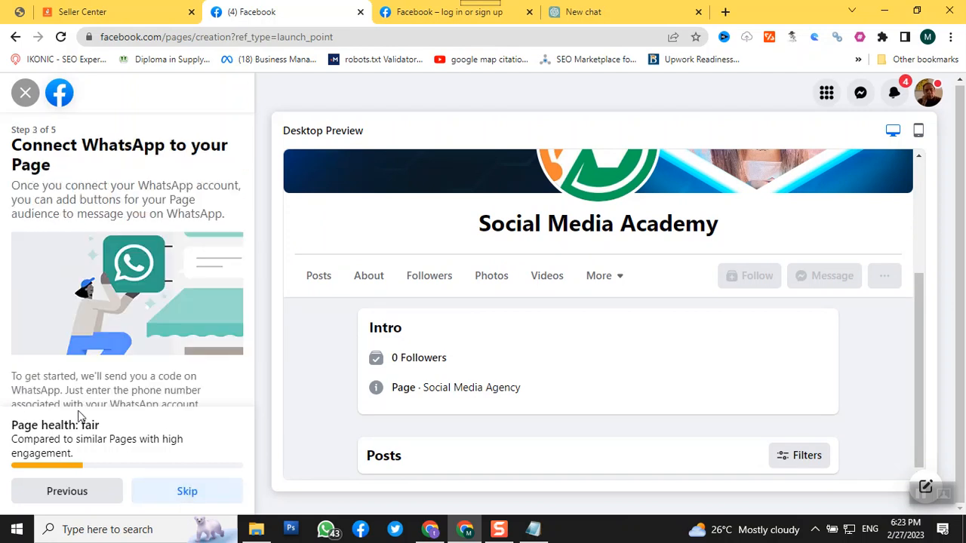
{"action": "scroll", "coordinate": [142, 374], "scroll_direction": "down", "scroll_amount": 1}
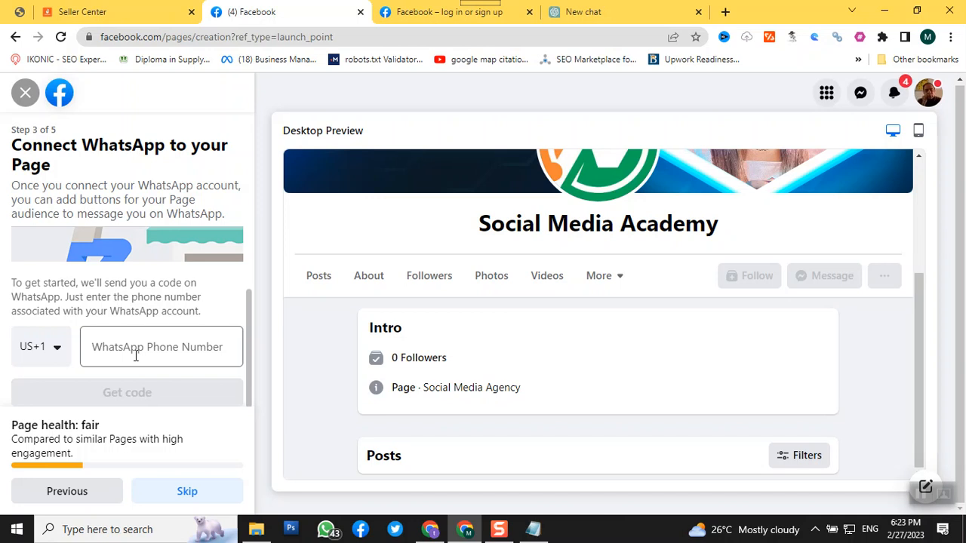
{"action": "left_click", "coordinate": [155, 492]}
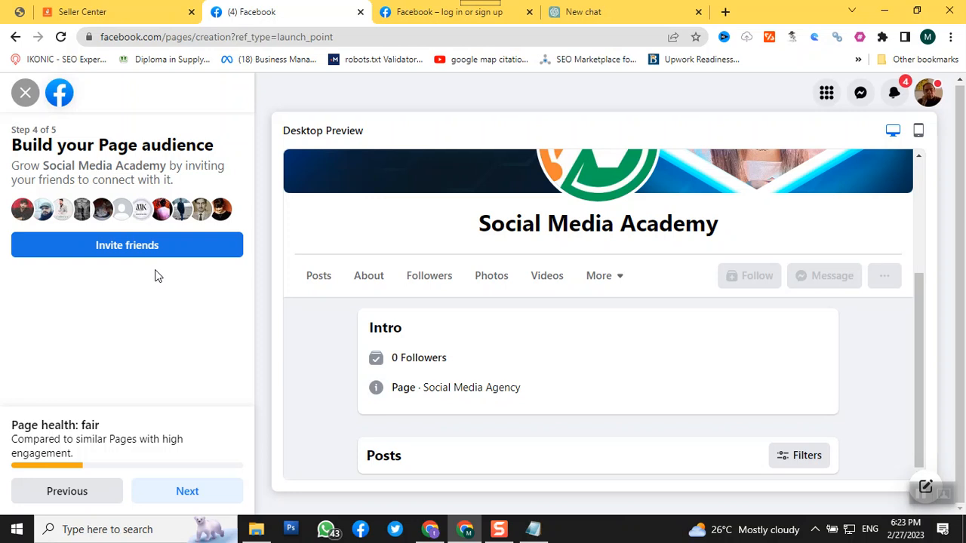
{"action": "left_click", "coordinate": [173, 492]}
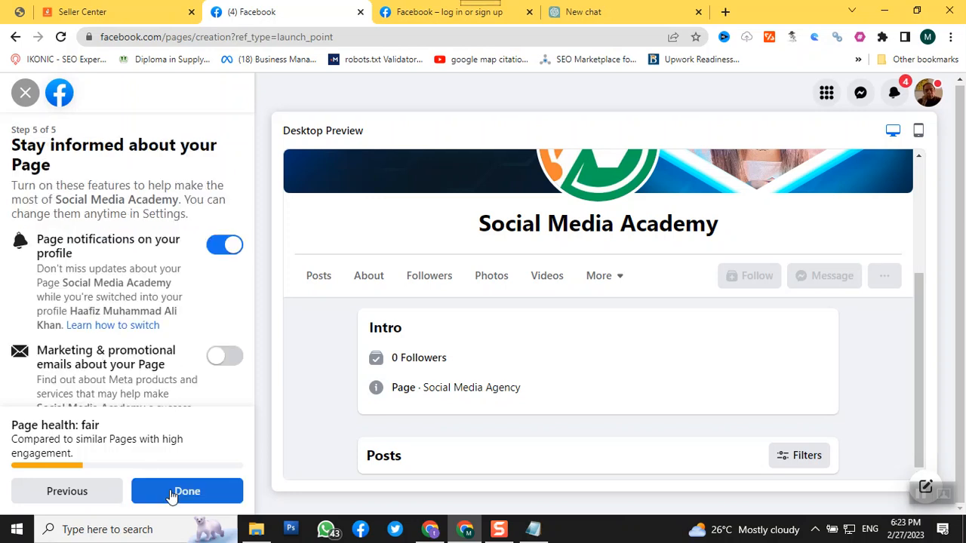
{"action": "left_click", "coordinate": [173, 492]}
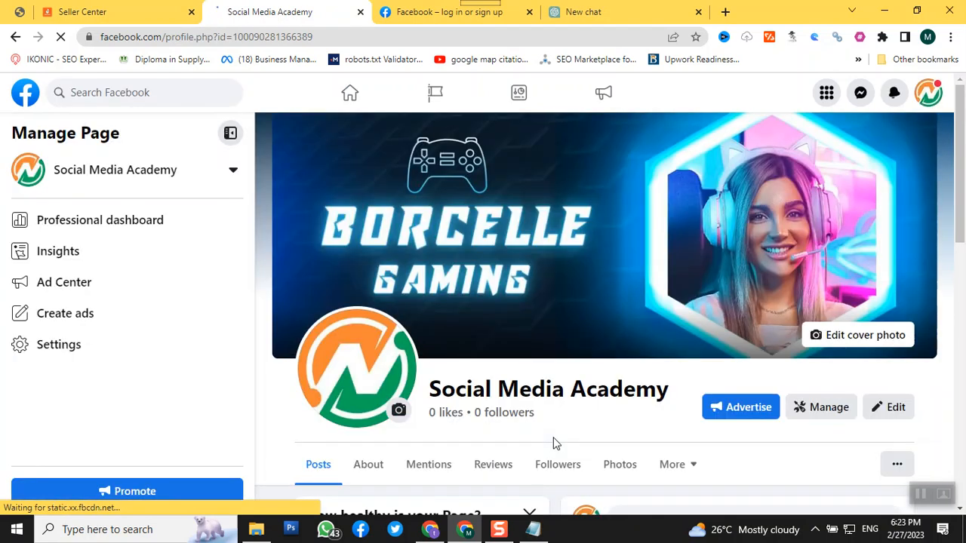
Look over the new Social Media Academy Page, including its Page health suggestions, intro, photos and posts sections
{"action": "scroll", "coordinate": [571, 429], "scroll_direction": "down", "scroll_amount": 4}
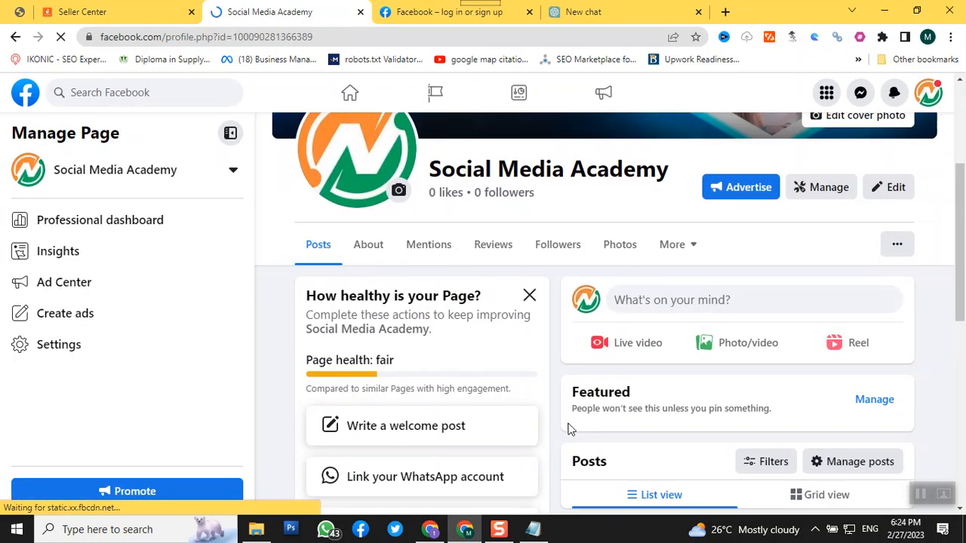
{"action": "scroll", "coordinate": [571, 429], "scroll_direction": "up", "scroll_amount": 2}
{"action": "scroll", "coordinate": [571, 429], "scroll_direction": "down", "scroll_amount": 4}
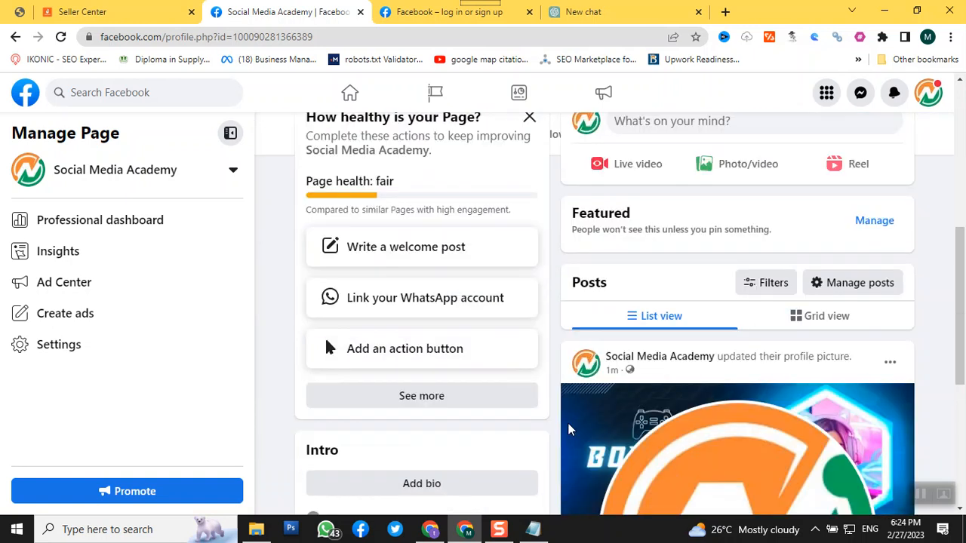
{"action": "scroll", "coordinate": [570, 430], "scroll_direction": "down", "scroll_amount": 5}
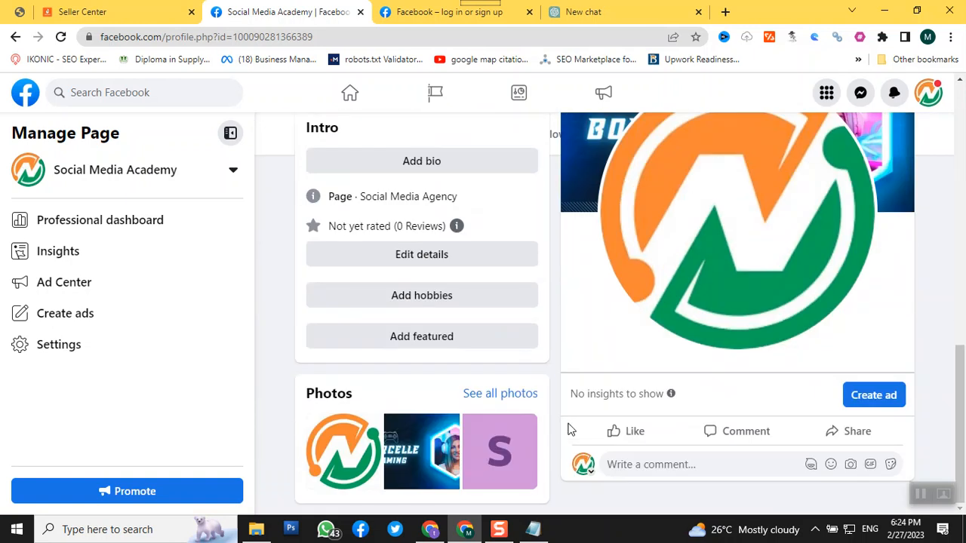
{"action": "scroll", "coordinate": [571, 429], "scroll_direction": "up", "scroll_amount": 10}
{"action": "scroll", "coordinate": [570, 430], "scroll_direction": "down", "scroll_amount": 3}
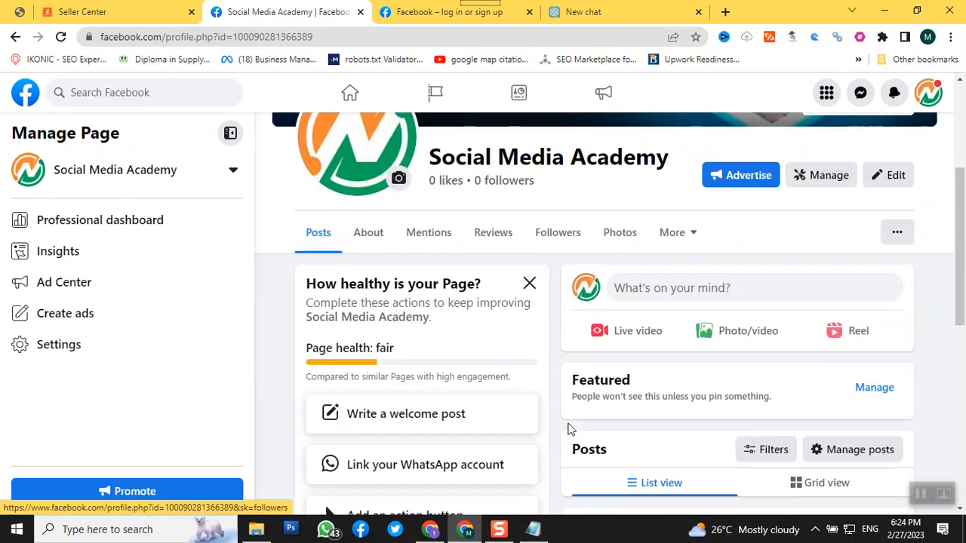
{"action": "scroll", "coordinate": [714, 342], "scroll_direction": "up", "scroll_amount": 1}
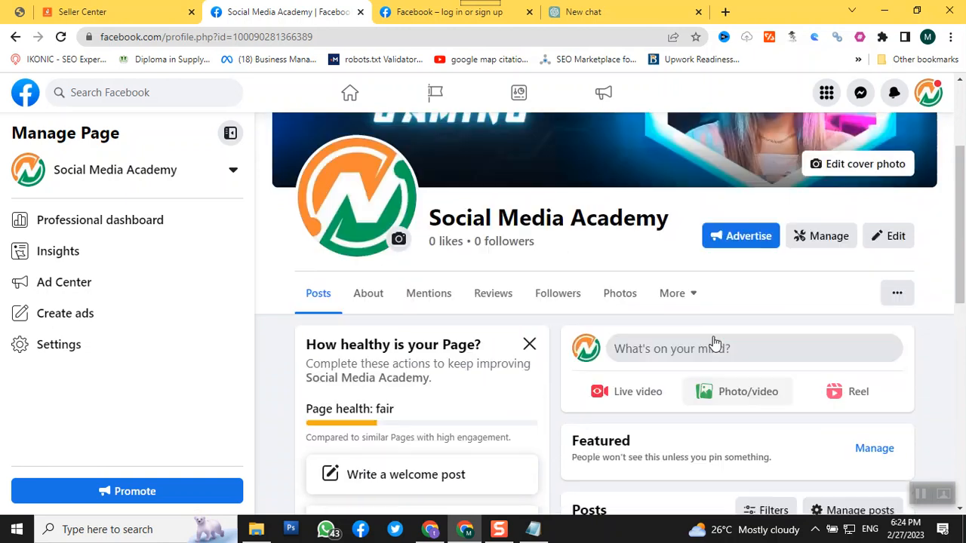